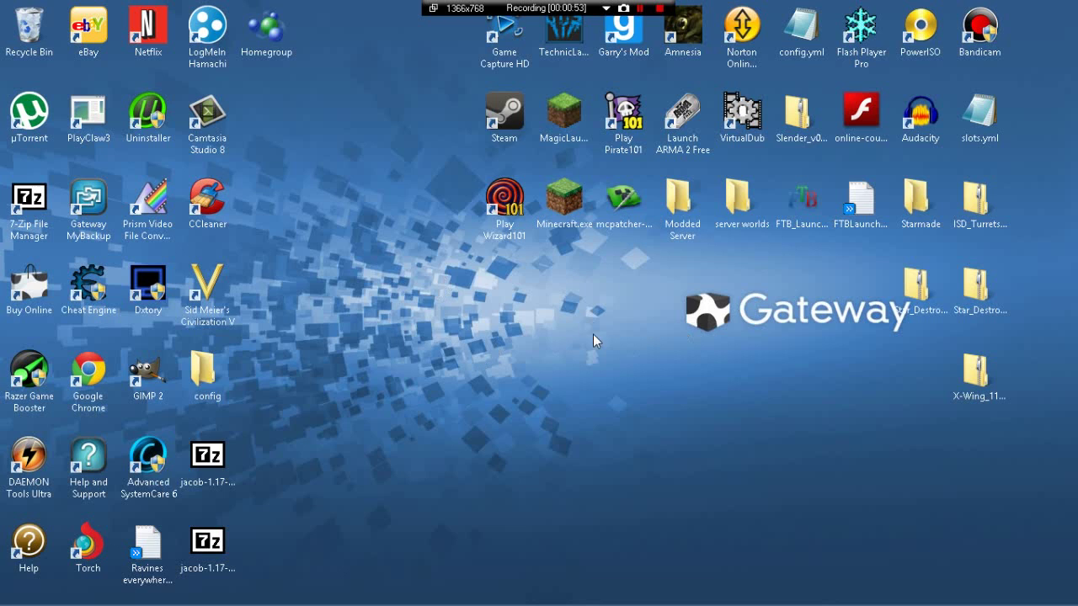
# Look through the Modded Server folder's contents, then close it and deselect it.
pyautogui.click(681, 193)
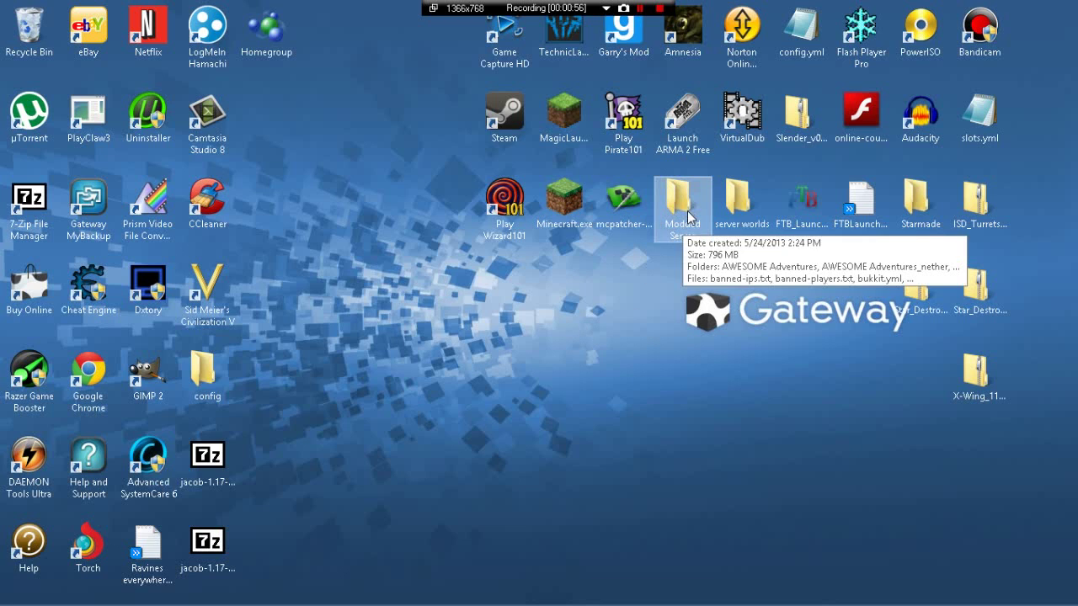
pyautogui.doubleClick(690, 209)
pyautogui.scroll(-2, 499, 308)
pyautogui.scroll(-4, 500, 307)
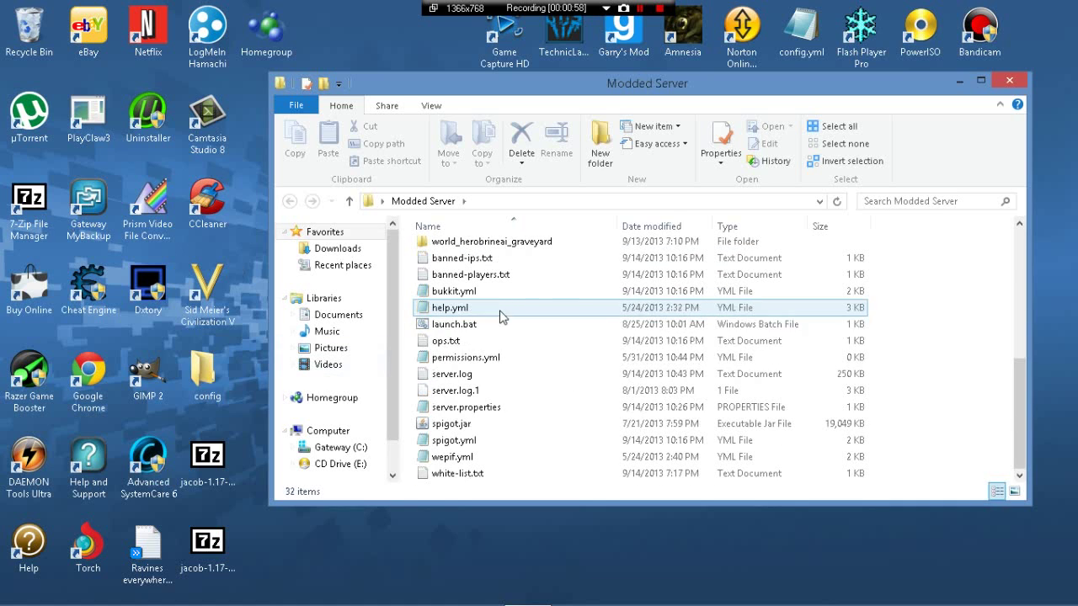
pyautogui.scroll(5, 515, 434)
pyautogui.scroll(1, 517, 532)
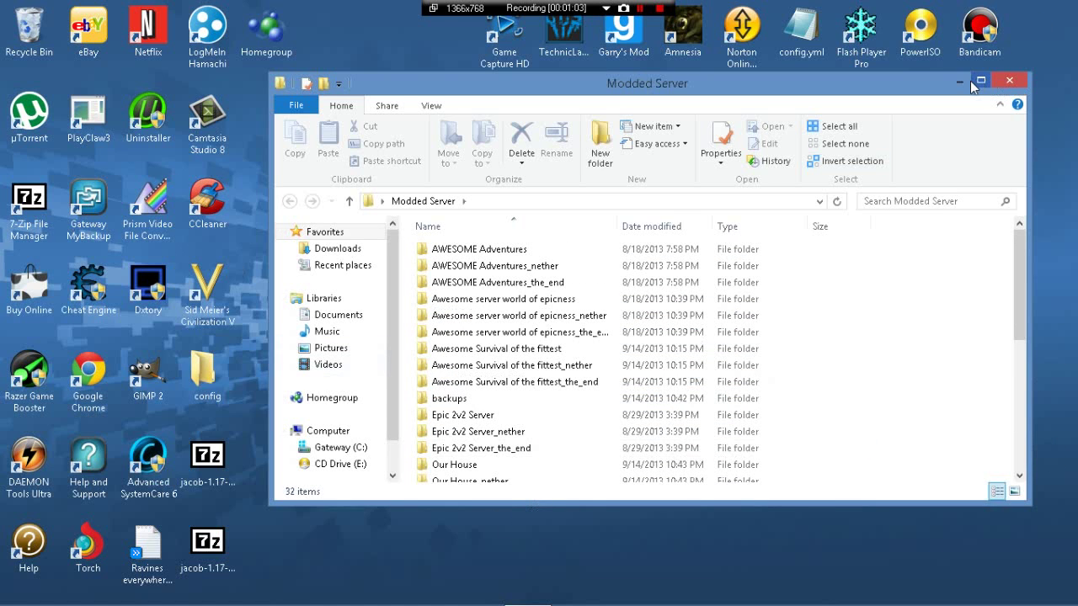
pyautogui.click(1007, 81)
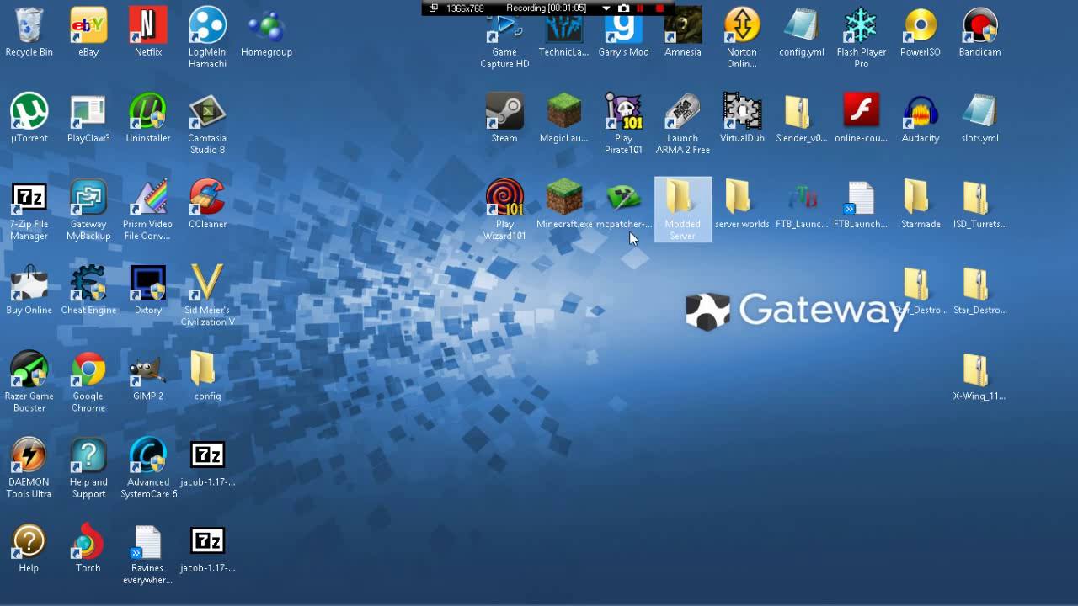
pyautogui.moveTo(666, 229)
pyautogui.click(683, 313)
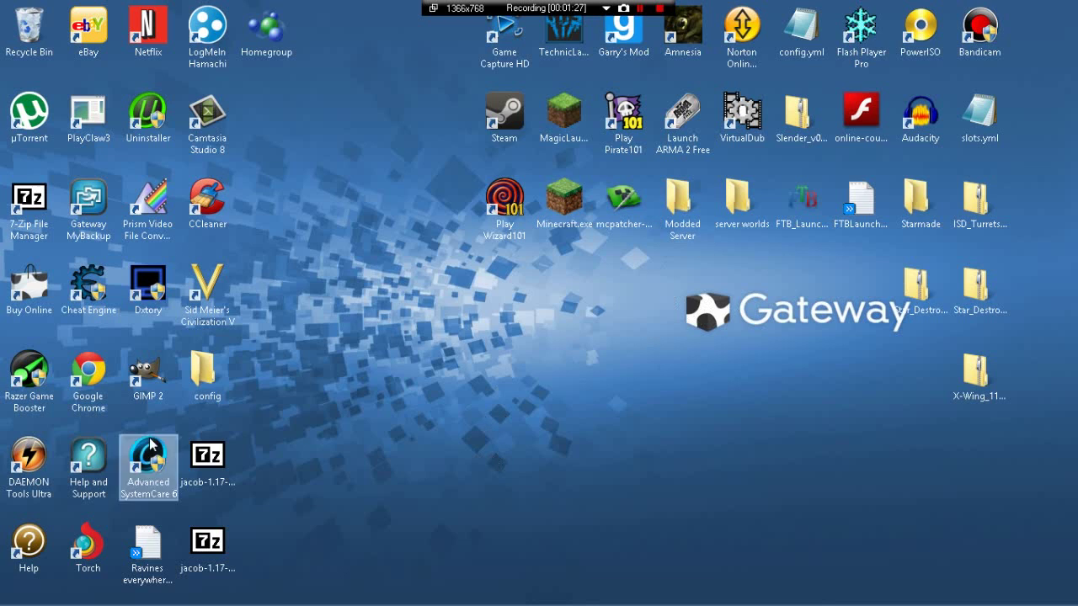
# Add a new folder on the desktop and name it Server.
pyautogui.rightClick(585, 342)
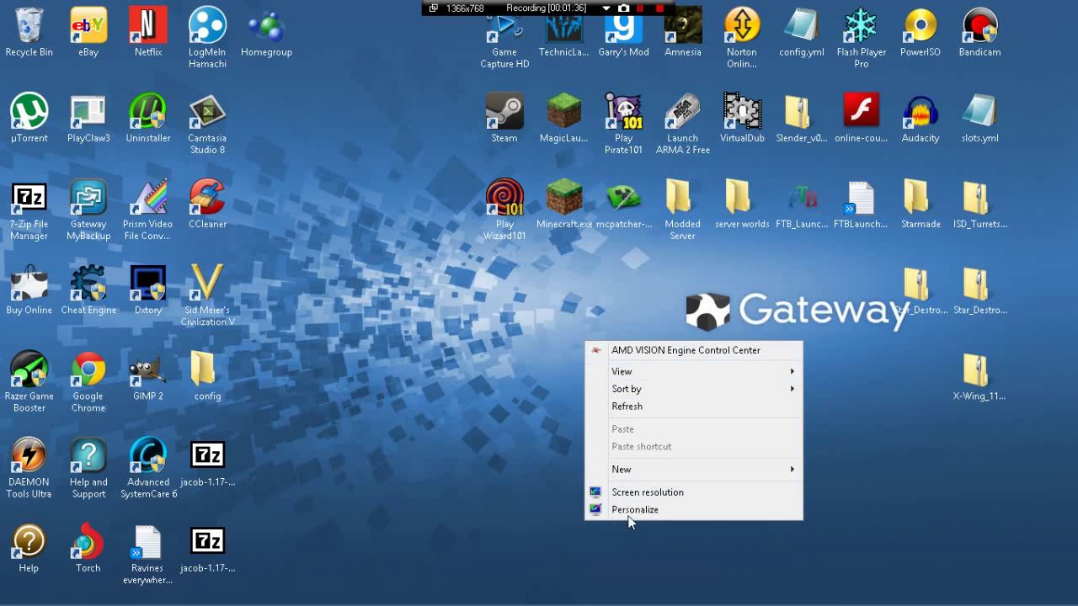
pyautogui.moveTo(635, 473)
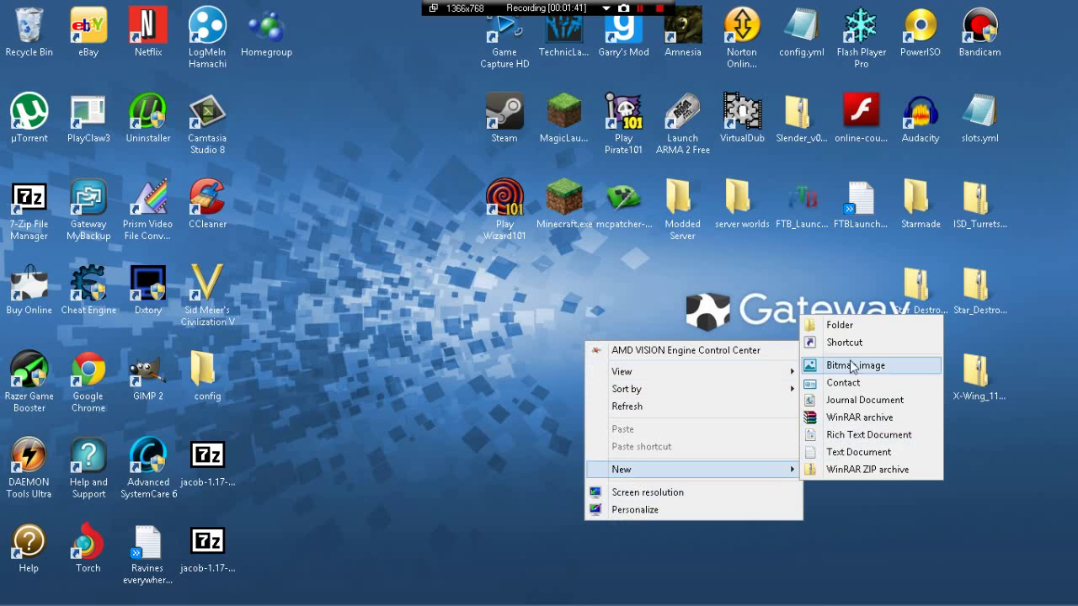
pyautogui.click(841, 324)
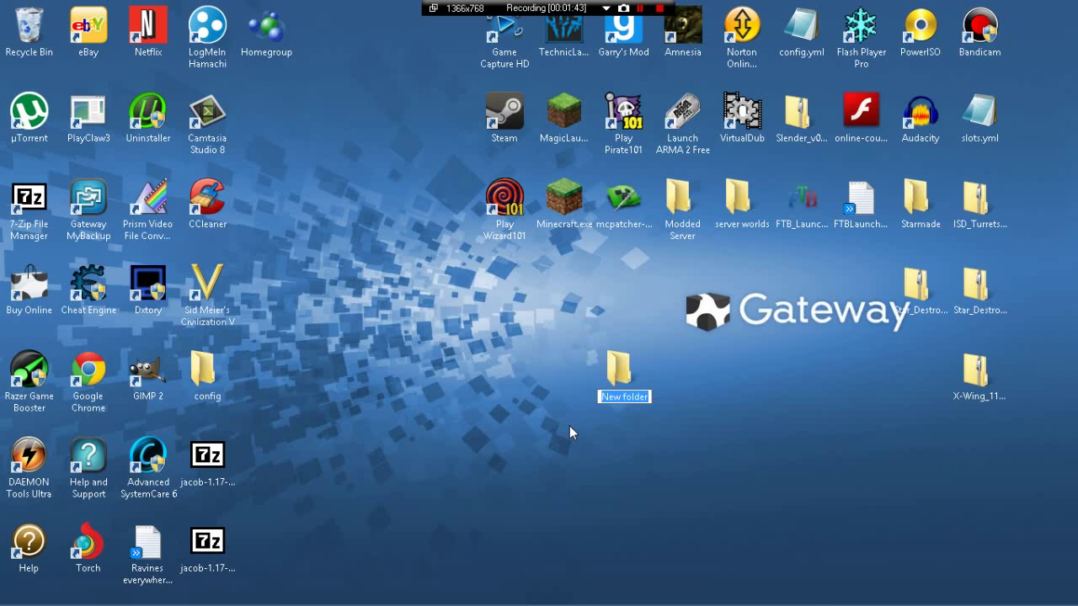
pyautogui.press('BackSpace')
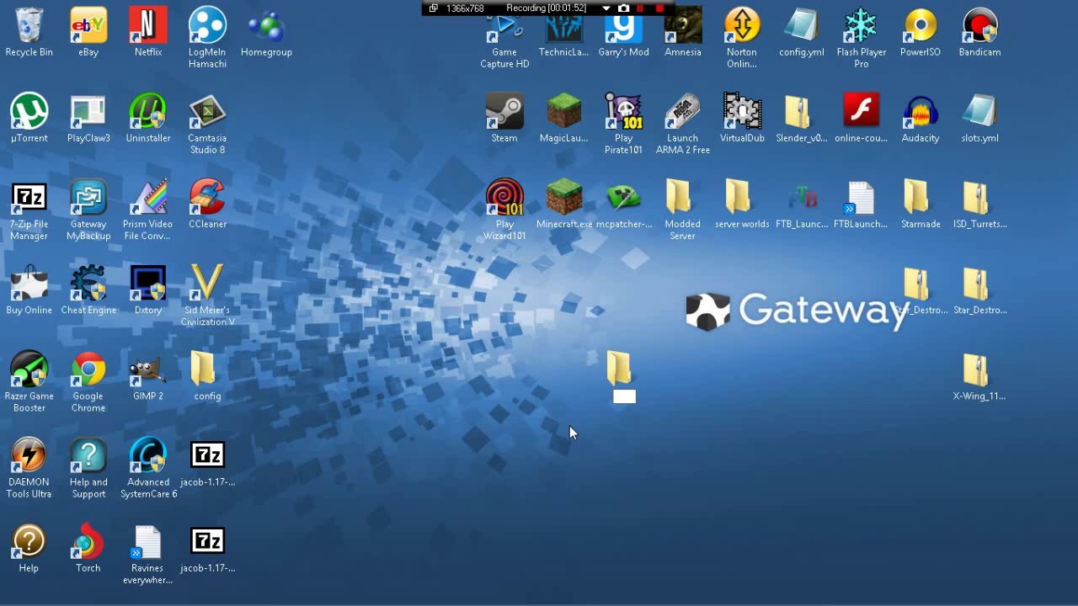
pyautogui.write('Server')
pyautogui.press('Return')
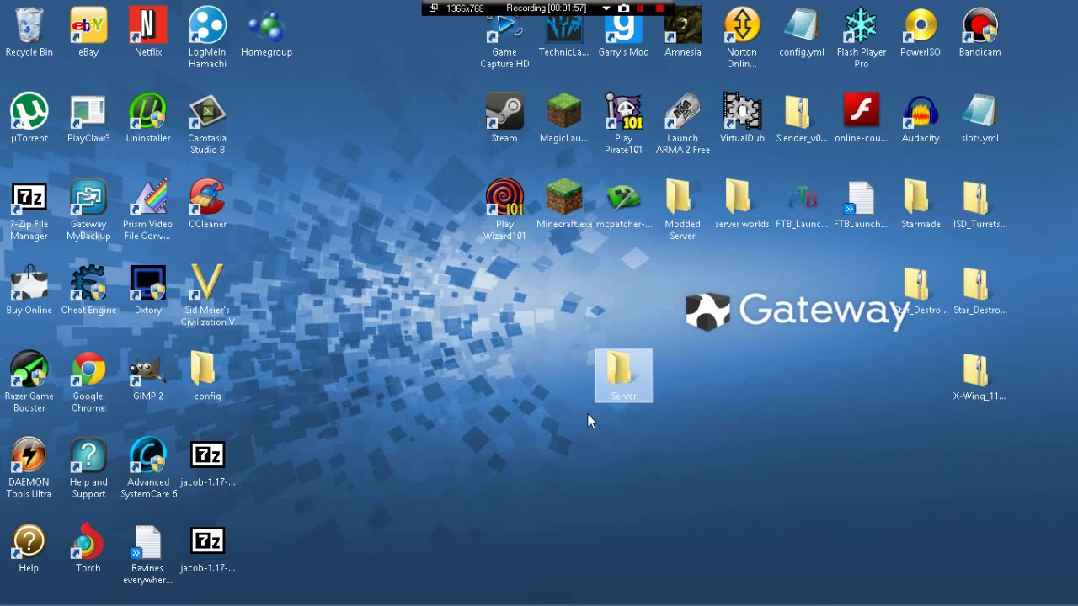
# Open the Server folder and create a new text document in it.
pyautogui.doubleClick(636, 377)
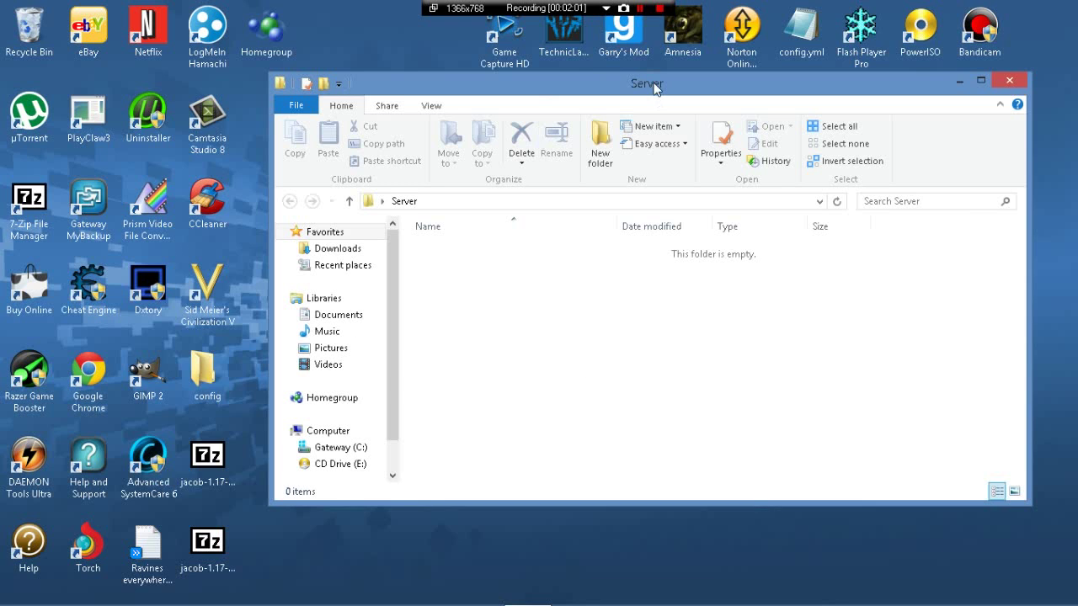
pyautogui.moveTo(654, 87); pyautogui.dragTo(560, 129)
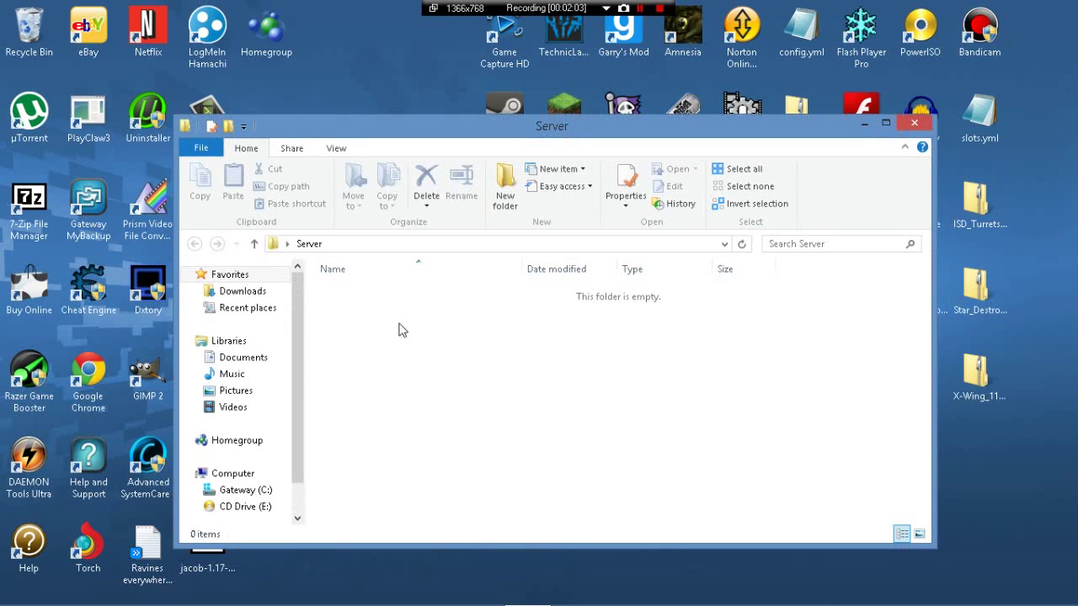
pyautogui.rightClick(433, 300)
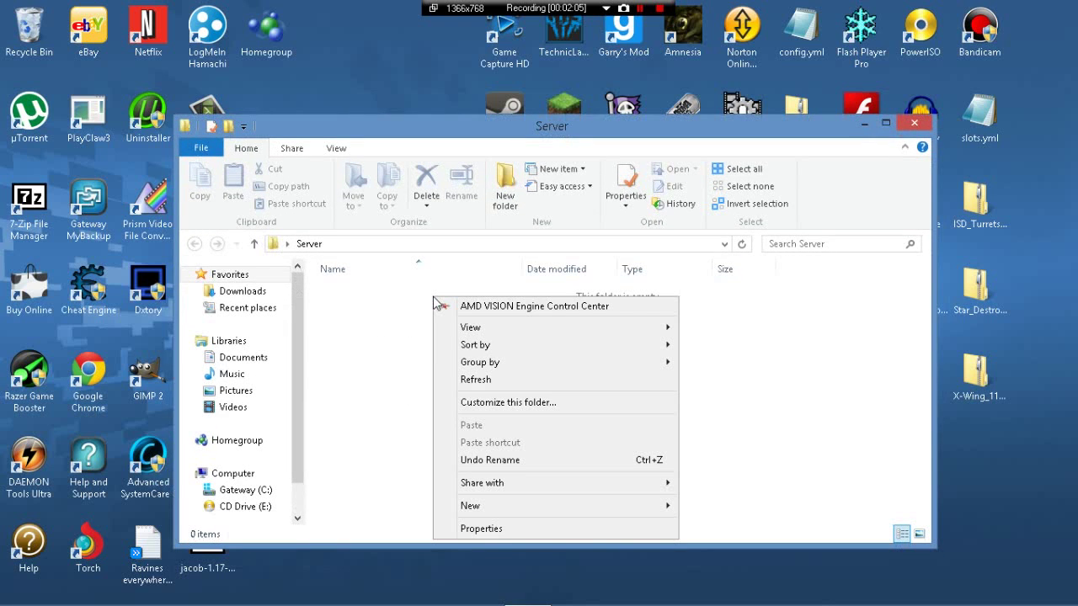
pyautogui.moveTo(497, 511)
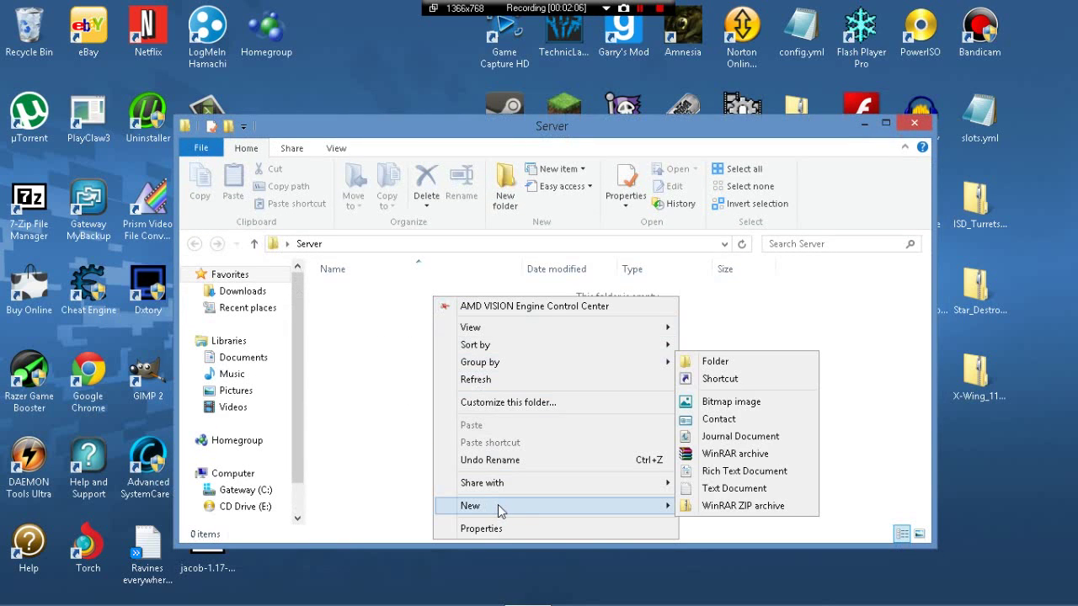
pyautogui.click(713, 492)
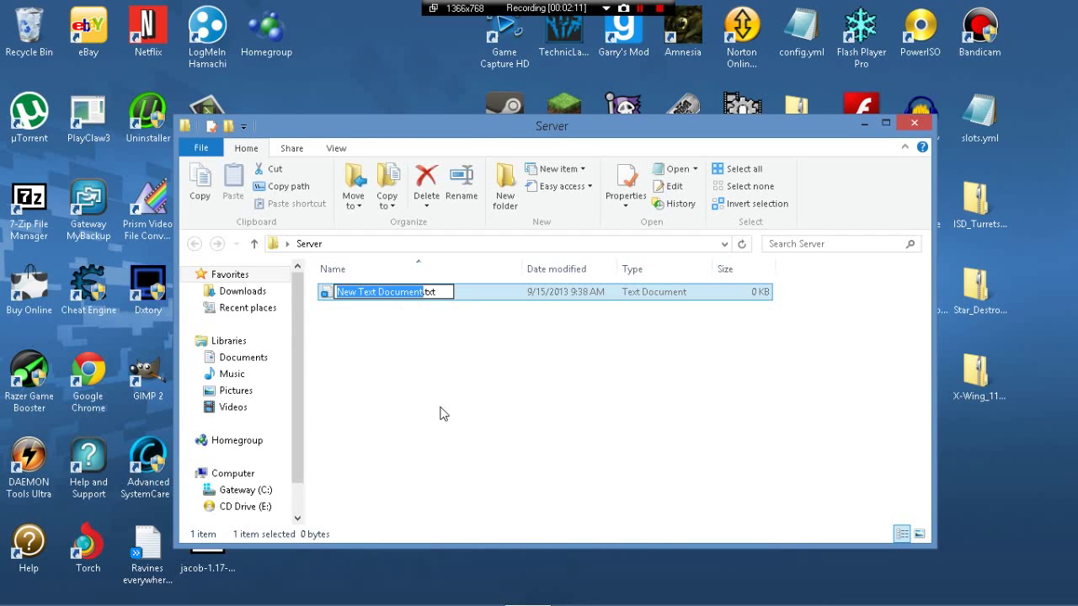
# Name the new text file start.txt and select it.
pyautogui.press('BackSpace')
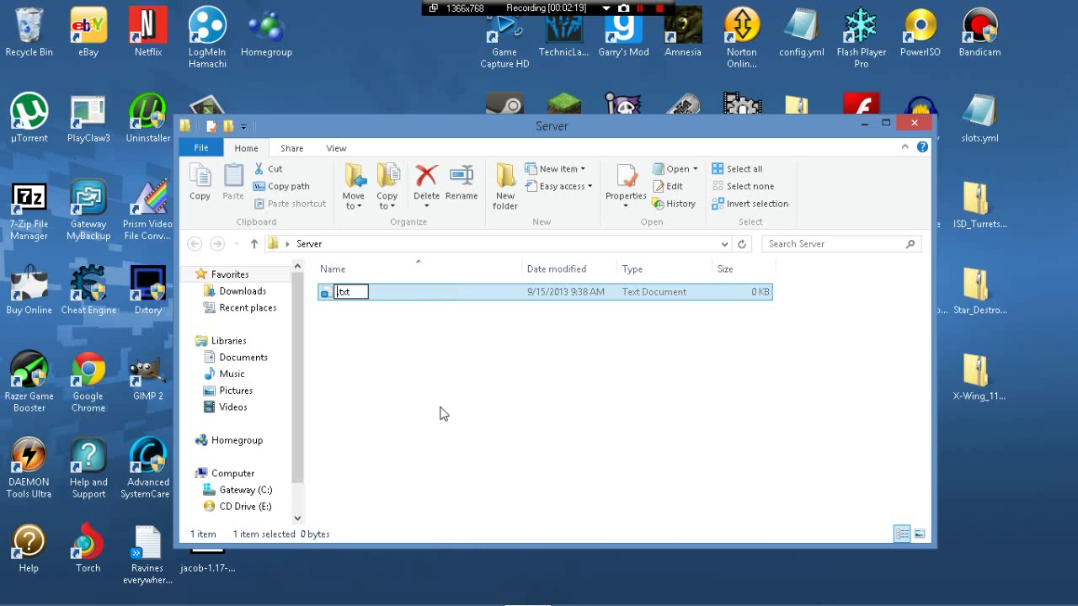
pyautogui.write('launch')
pyautogui.press('BackSpace')
pyautogui.press('BackSpace')
pyautogui.press('BackSpace')
pyautogui.press('BackSpace')
pyautogui.press('BackSpace')
pyautogui.press('BackSpace')
pyautogui.write('start.t')
pyautogui.click(427, 319)
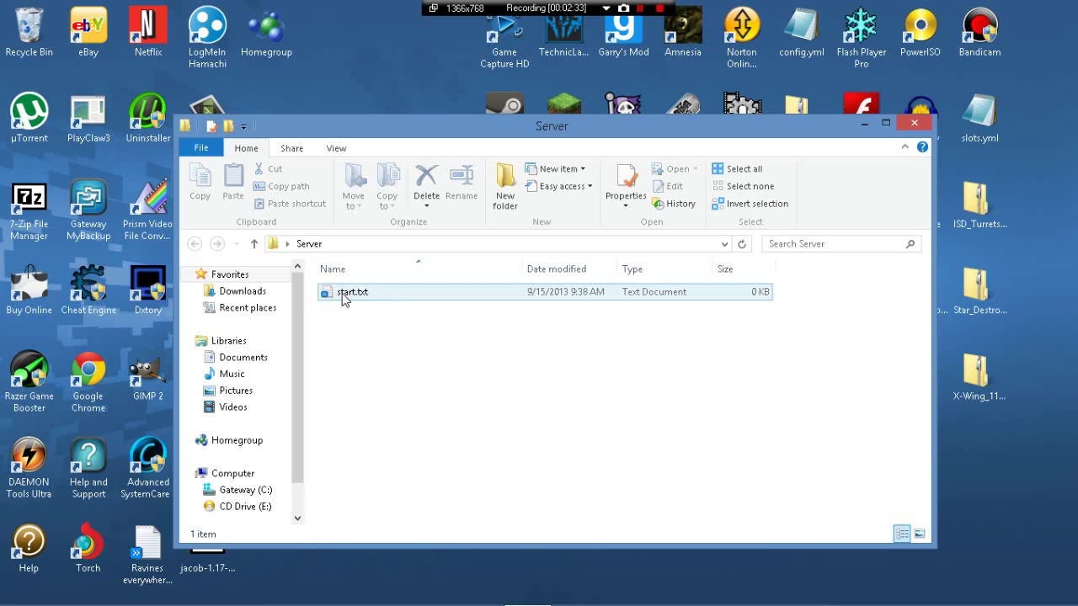
pyautogui.click(344, 299)
# Open start.txt in Notepad, then open launch.bat from Modded Server for editing.
pyautogui.doubleClick(344, 294)
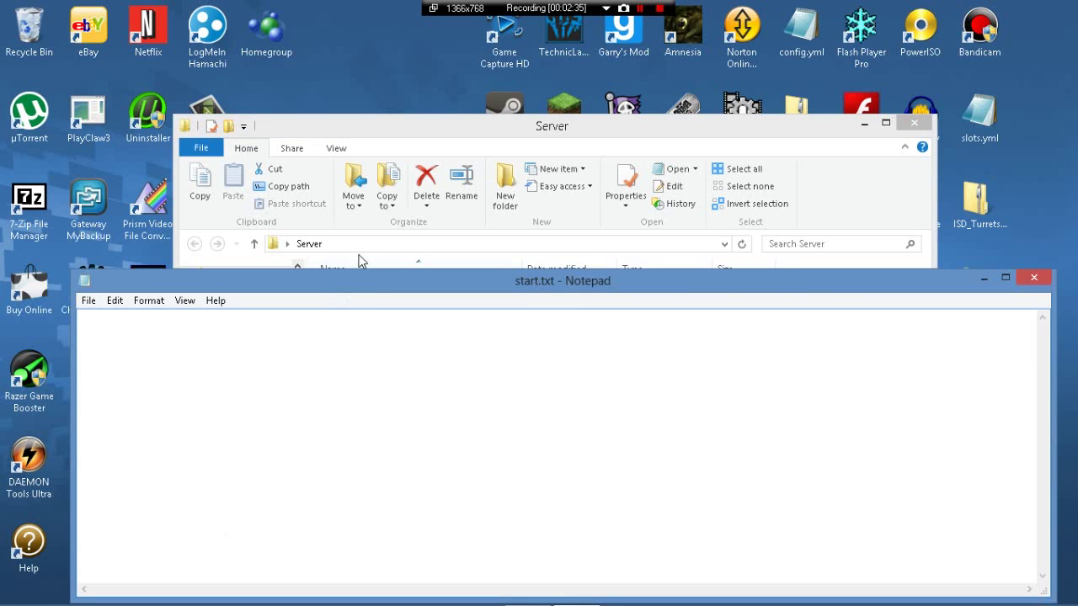
pyautogui.moveTo(367, 276); pyautogui.dragTo(404, 253)
pyautogui.click(864, 124)
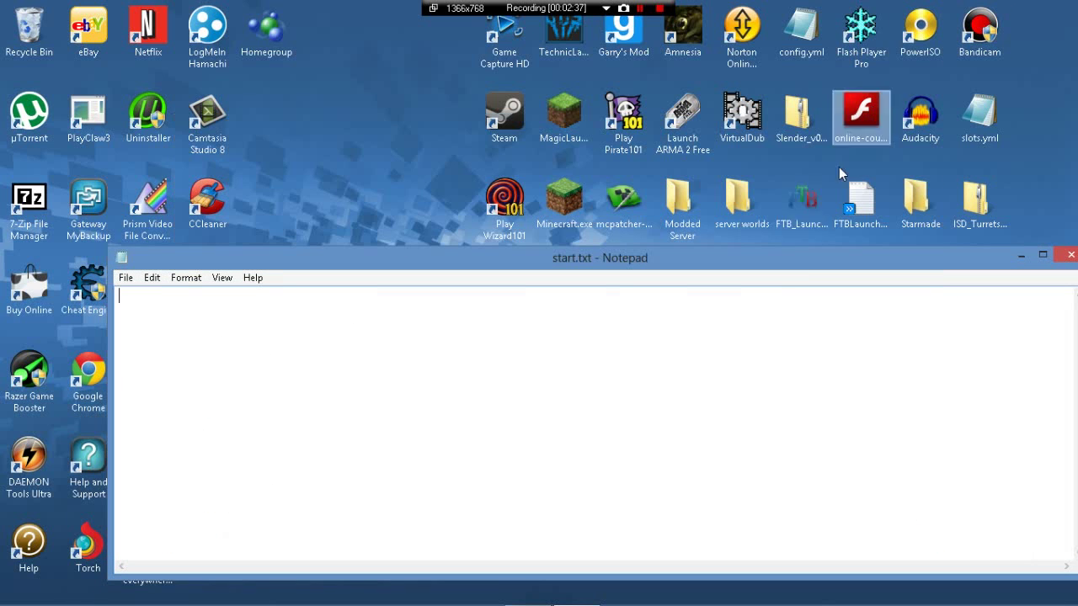
pyautogui.doubleClick(695, 214)
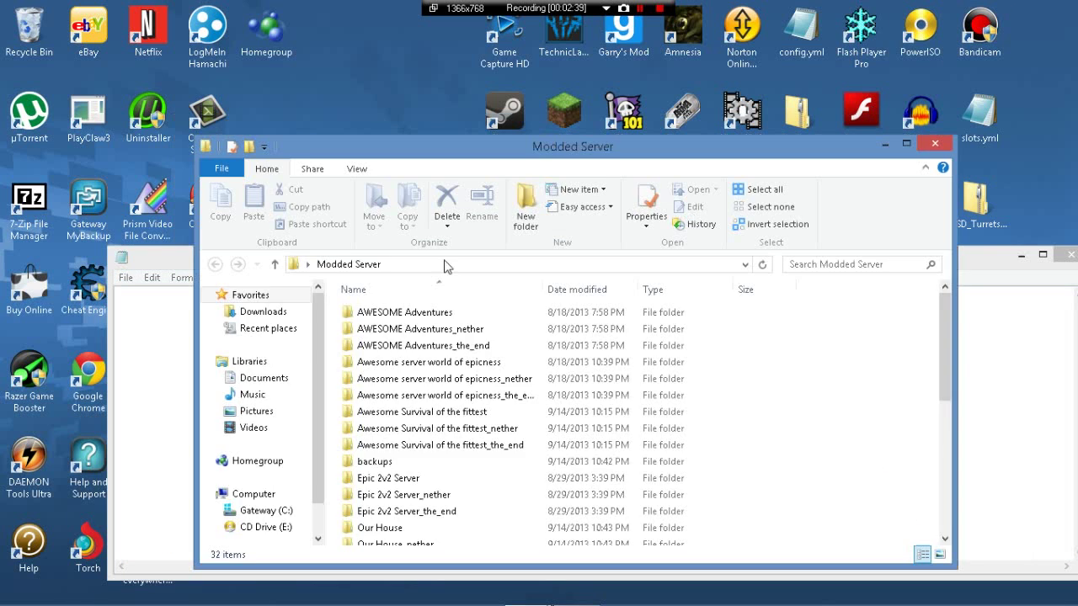
pyautogui.scroll(-6, 404, 396)
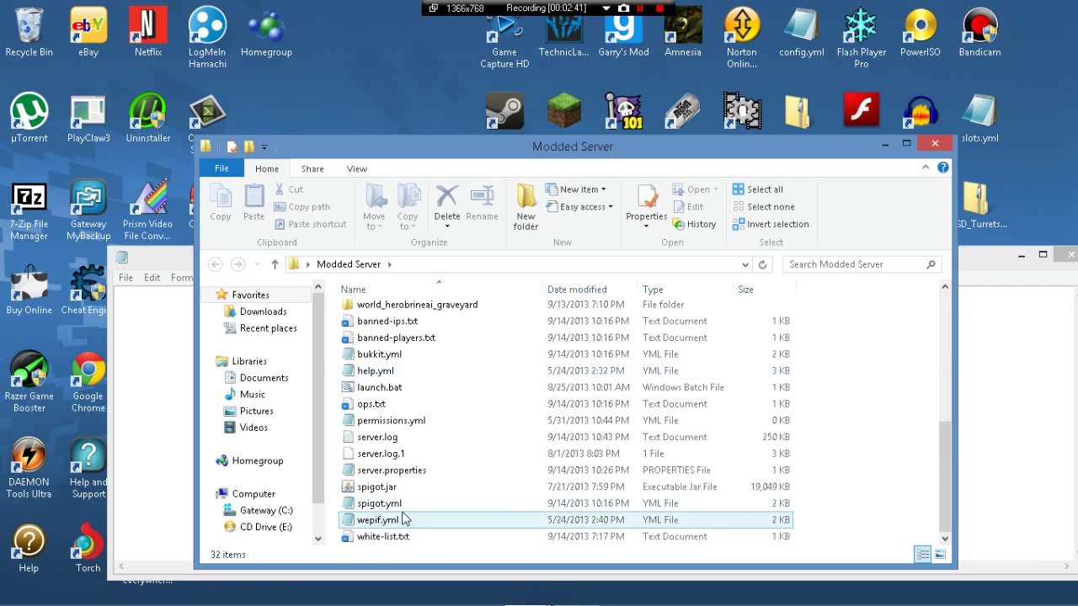
pyautogui.doubleClick(395, 387)
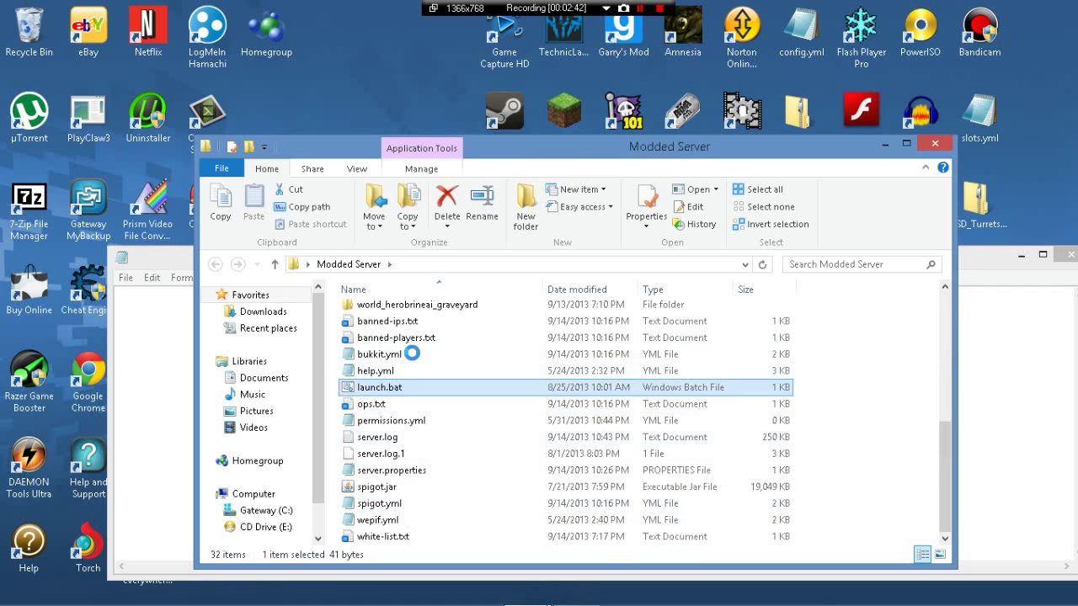
pyautogui.rightClick(393, 386)
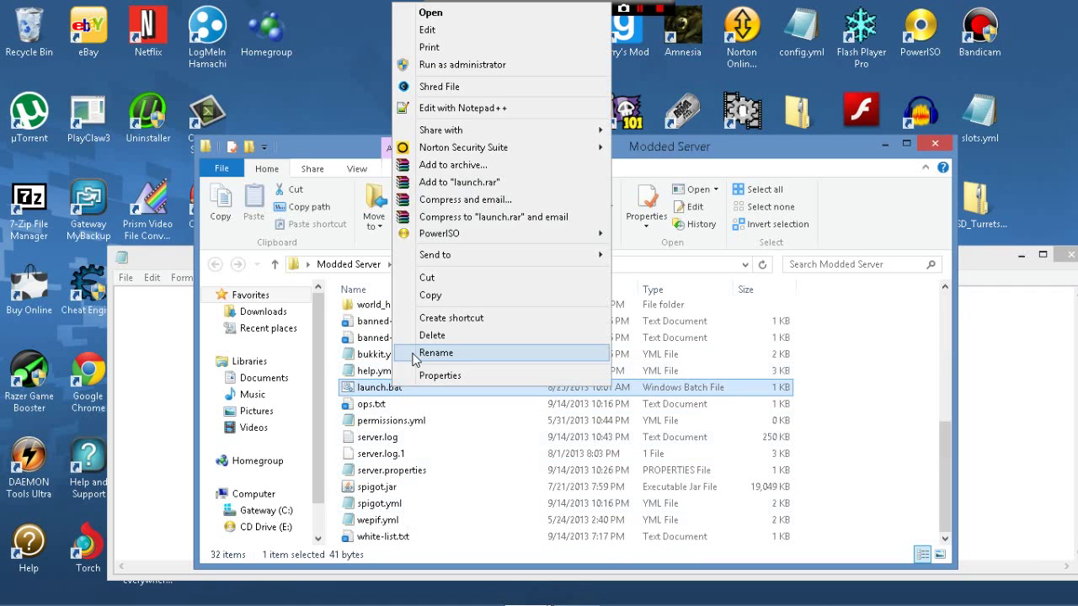
pyautogui.click(429, 30)
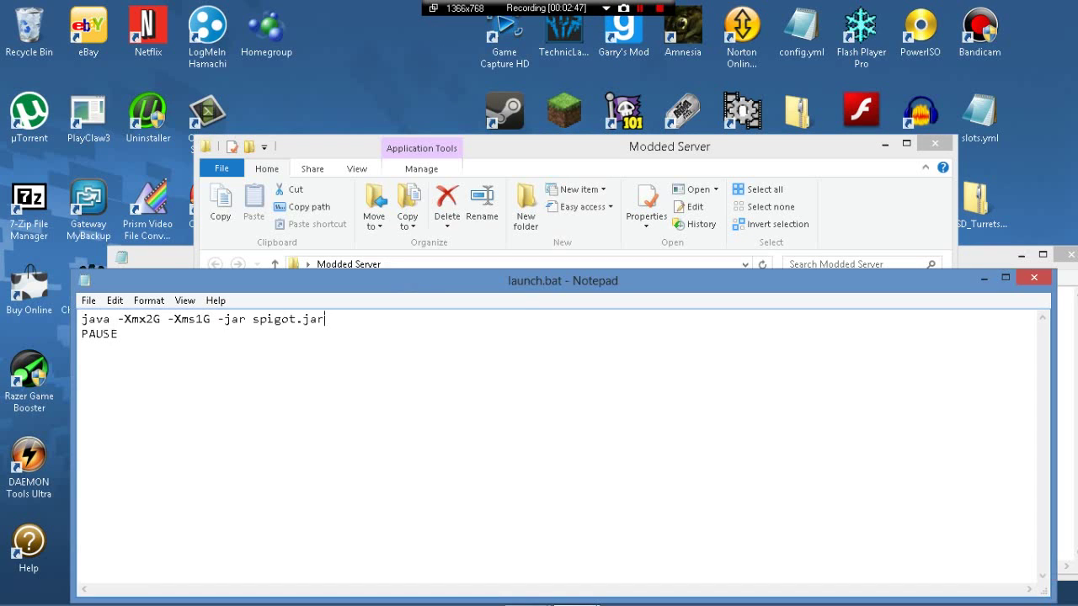
# Copy both launch.bat lines (java -Xmx2G -Xms1G -jar spigot.jar and PAUSE), then close it unchanged.
pyautogui.moveTo(82, 334); pyautogui.dragTo(118, 334)
pyautogui.click(82, 333)
pyautogui.moveTo(325, 319); pyautogui.dragTo(218, 319)
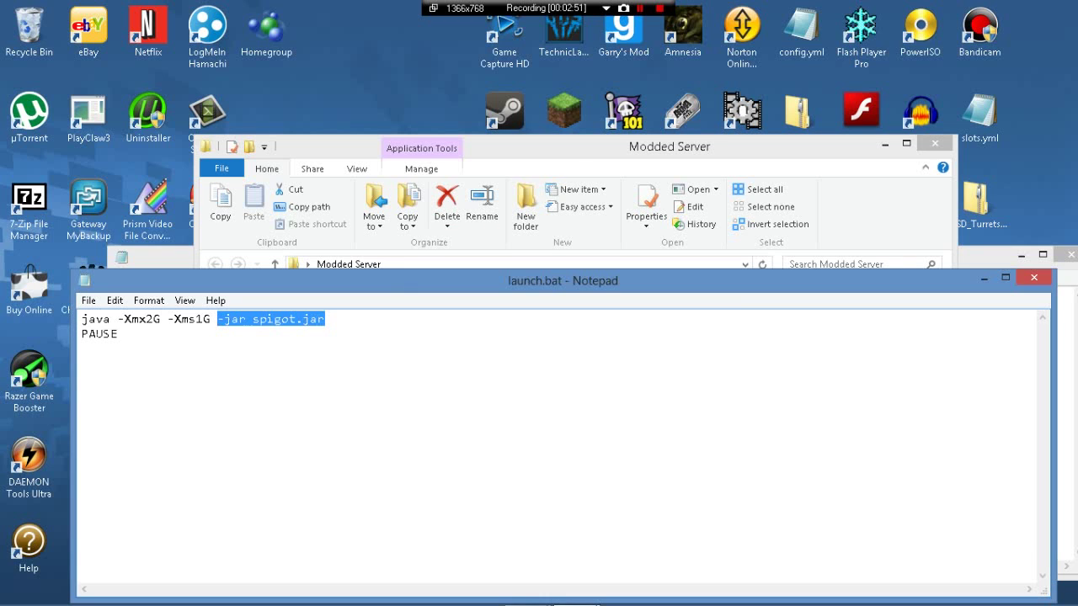
pyautogui.moveTo(82, 320); pyautogui.dragTo(118, 334)
pyautogui.rightClick(184, 316)
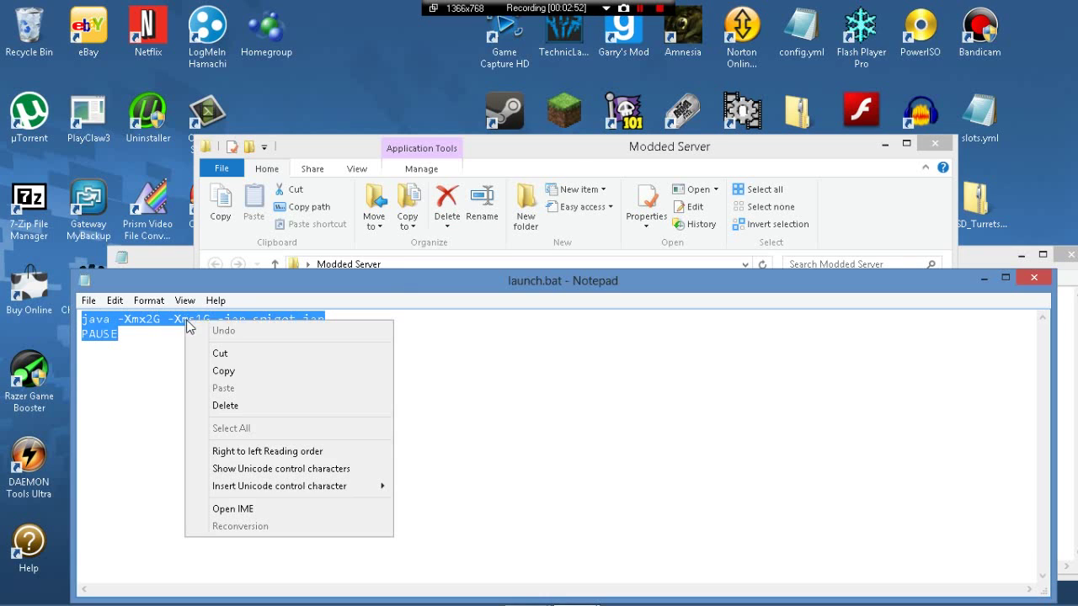
pyautogui.click(225, 370)
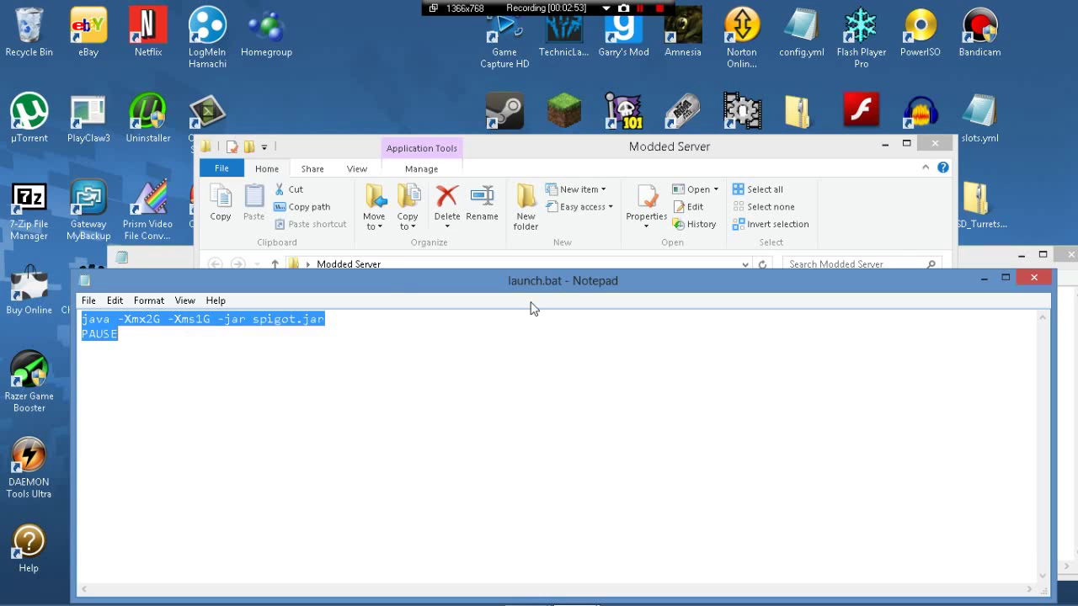
pyautogui.click(1034, 277)
pyautogui.click(945, 139)
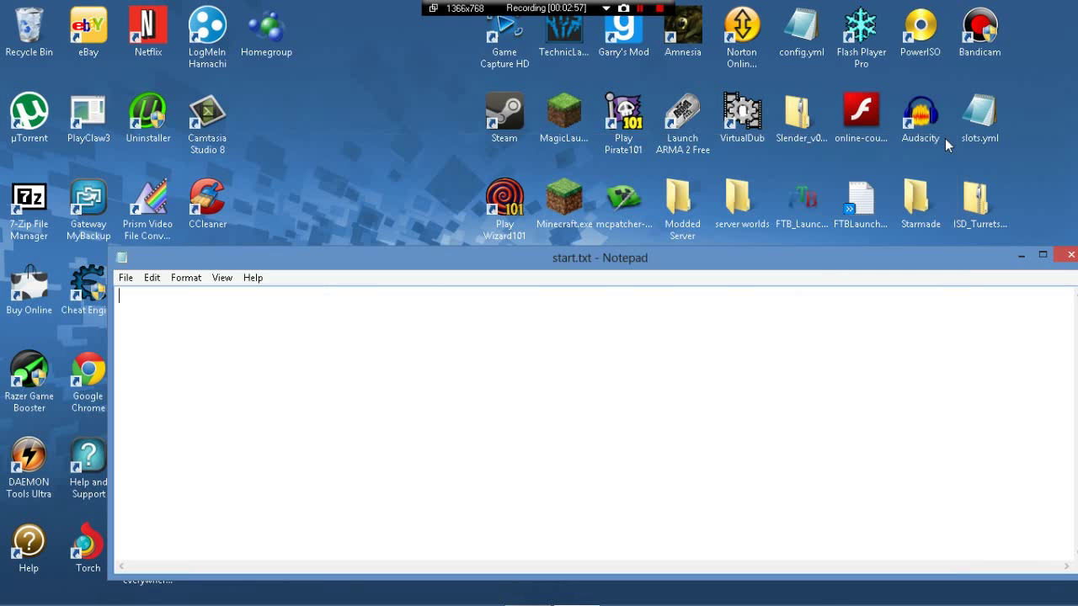
pyautogui.rightClick(179, 306)
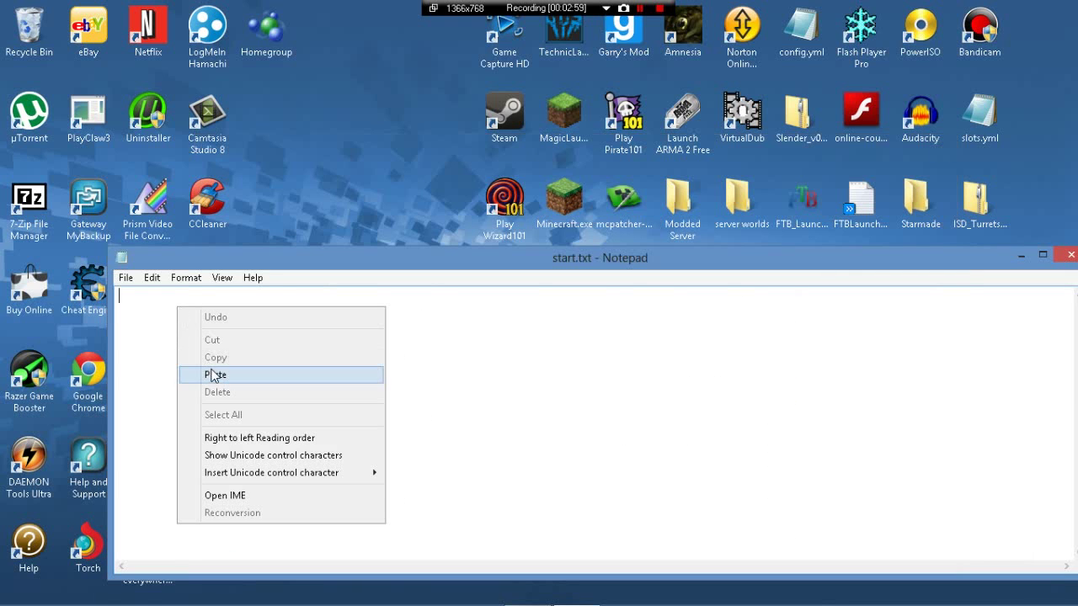
pyautogui.click(216, 373)
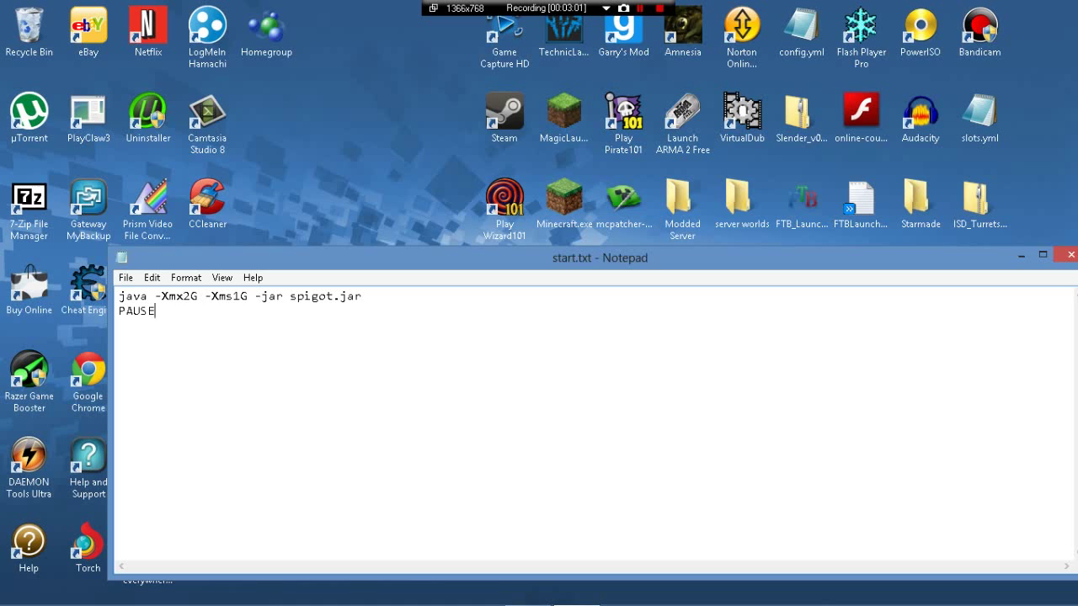
pyautogui.hotkey('ctrl', 'a')
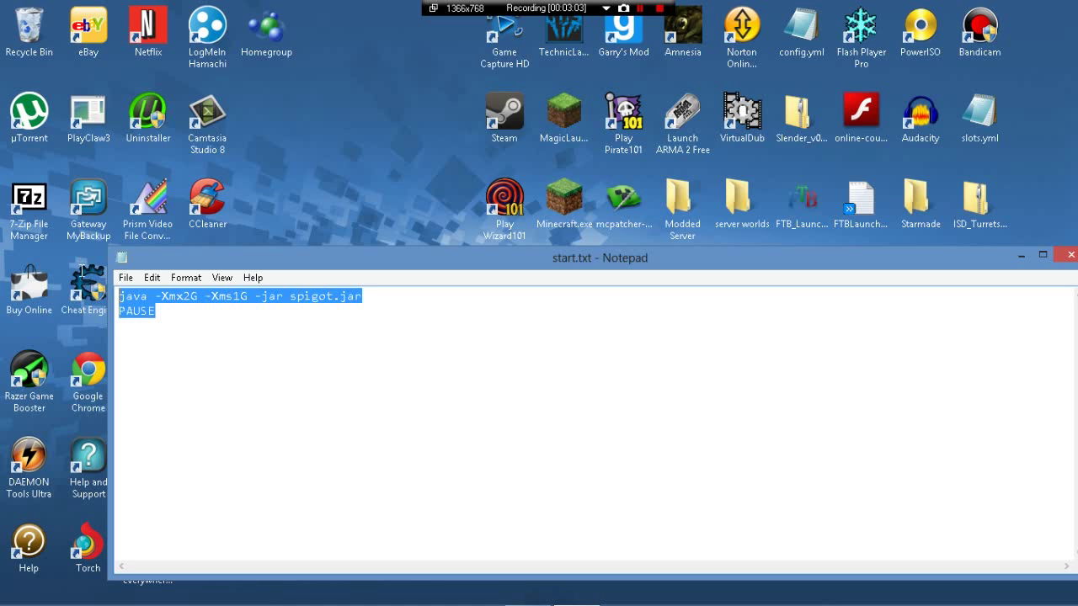
pyautogui.press('Right')
pyautogui.hotkey('ctrl', 'a')
pyautogui.press('Right')
pyautogui.hotkey('ctrl', 'a')
pyautogui.press('Right')
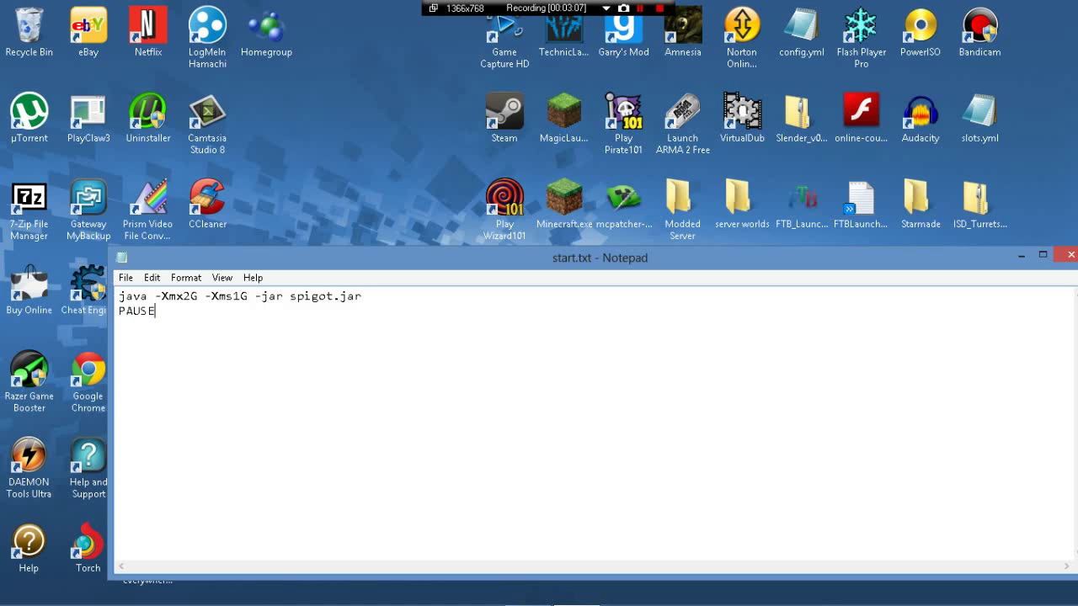
pyautogui.hotkey('ctrl', 'a')
pyautogui.press('Right')
pyautogui.hotkey('ctrl', 'a')
pyautogui.press('Right')
pyautogui.hotkey('ctrl', 'a')
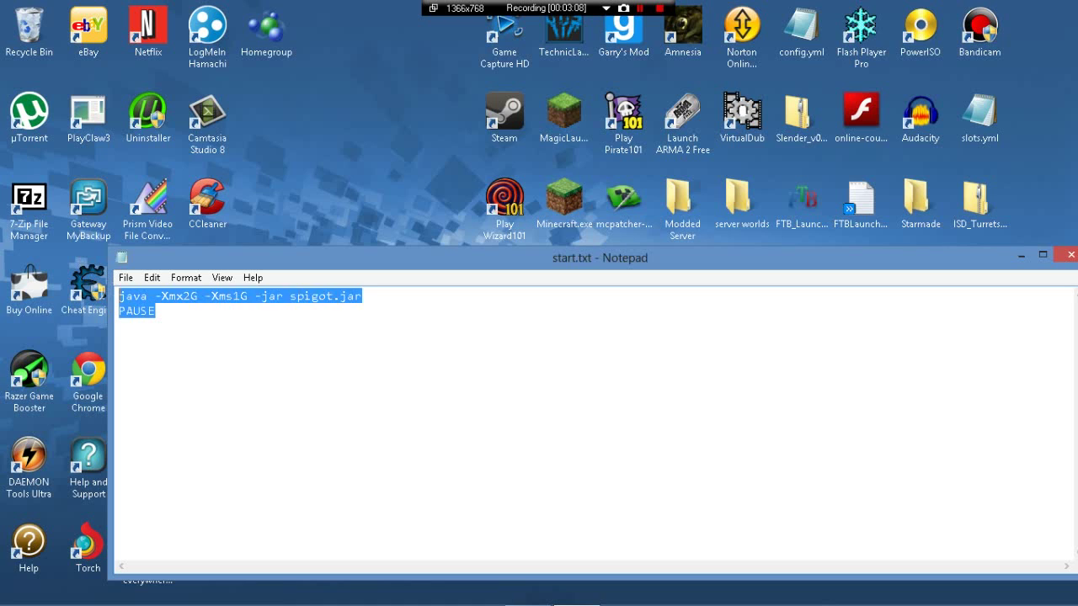
pyautogui.press('Right')
pyautogui.hotkey('ctrl', 'a')
pyautogui.press('Right')
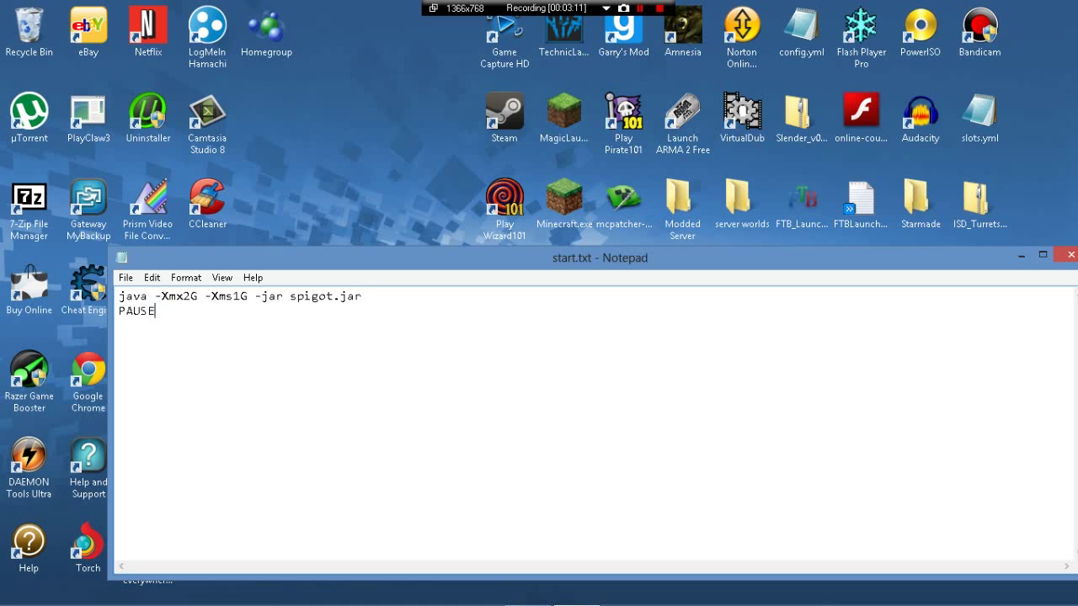
pyautogui.hotkey('ctrl', 'a')
pyautogui.press('Right')
pyautogui.hotkey('ctrl', 'shift', 'Left')
pyautogui.hotkey('ctrl', 'shift', 'Left')
pyautogui.hotkey('ctrl', 'shift', 'Left')
pyautogui.hotkey('ctrl', 'shift', 'Left')
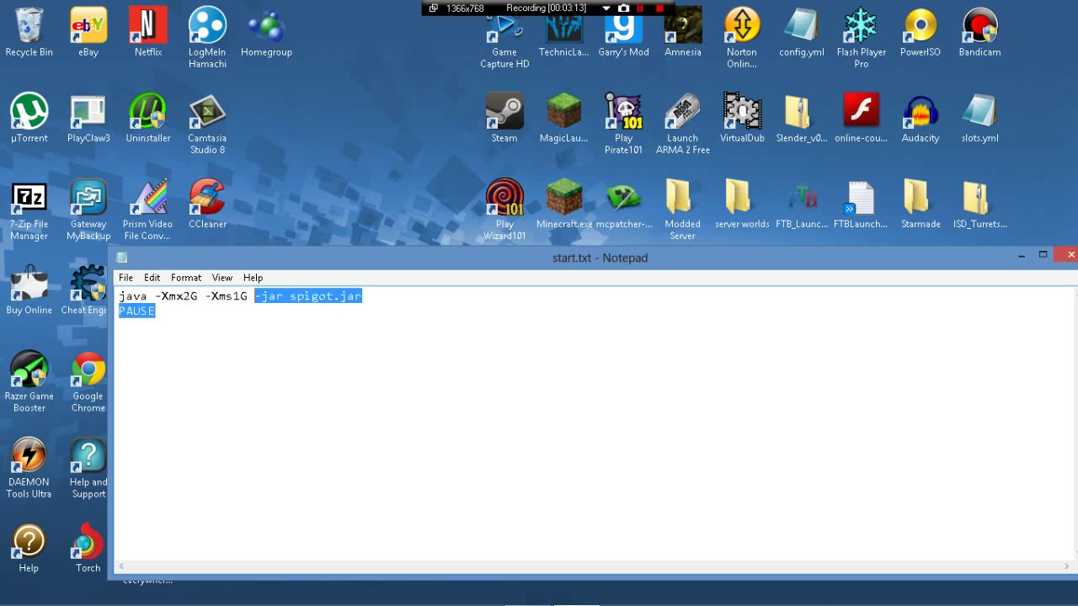
pyautogui.hotkey('ctrl', 'shift', 'Left')
pyautogui.hotkey('ctrl', 'shift', 'Left')
pyautogui.hotkey('ctrl', 'shift', 'Left')
pyautogui.hotkey('ctrl', 'shift', 'Left')
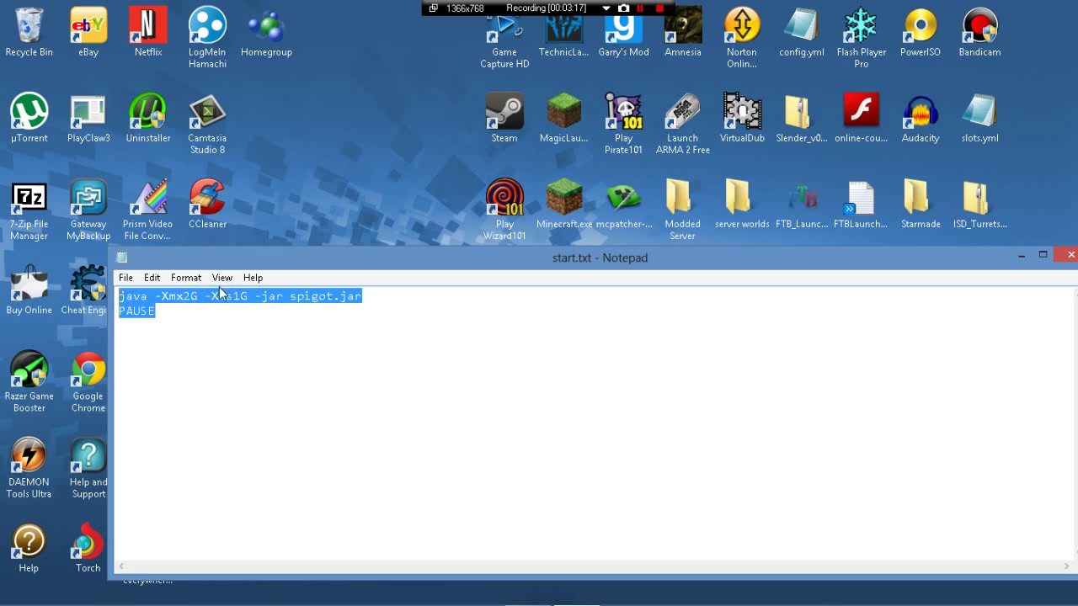
pyautogui.click(192, 295)
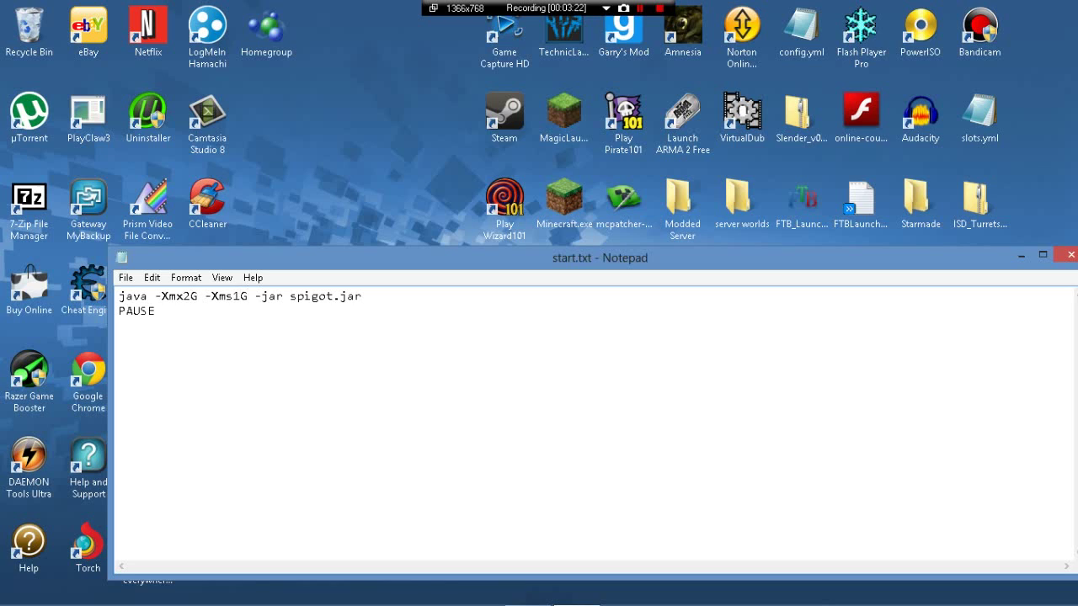
pyautogui.press('BackSpace')
pyautogui.write('1')
pyautogui.press('BackSpace')
pyautogui.write('2')
pyautogui.moveTo(291, 296)
pyautogui.mouseDown()
pyautogui.moveTo(334, 296)
pyautogui.moveTo(312, 295)
pyautogui.mouseUp()
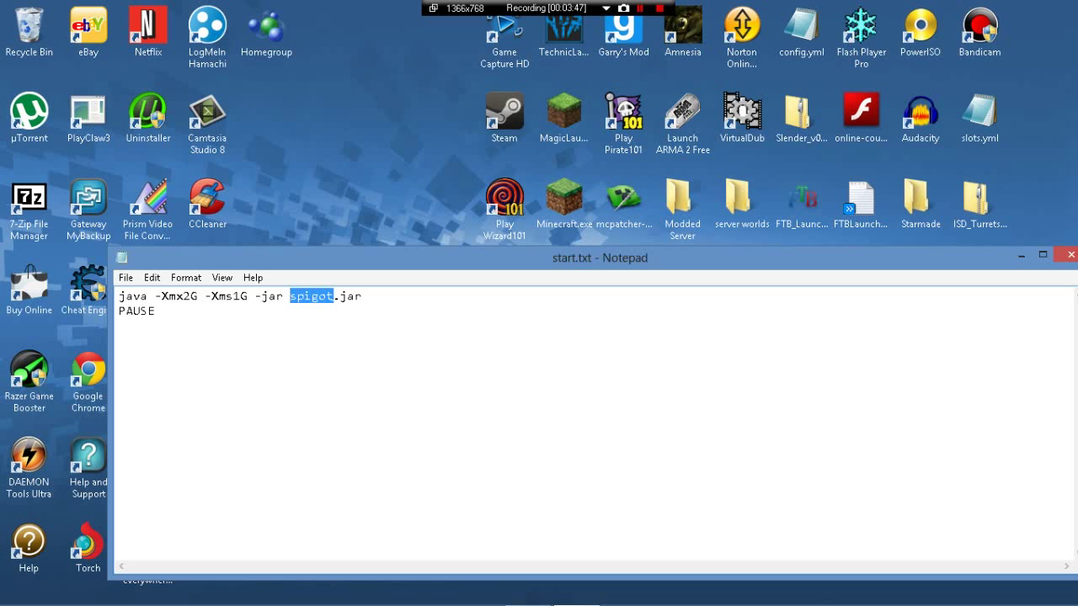
pyautogui.press('BackSpace')
pyautogui.write('bukkit')
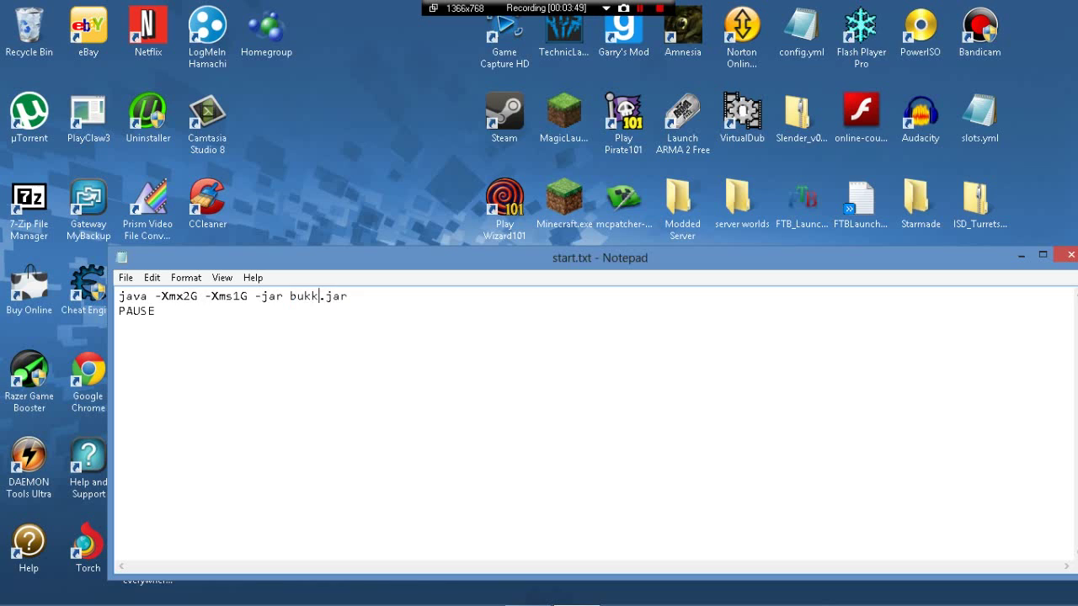
pyautogui.press('BackSpace')
pyautogui.press('BackSpace')
pyautogui.press('BackSpace')
pyautogui.press('BackSpace')
pyautogui.press('BackSpace')
pyautogui.press('BackSpace')
pyautogui.write('spigto')
pyautogui.press('BackSpace')
pyautogui.press('BackSpace')
pyautogui.write('ot')
pyautogui.click(124, 278)
# Save the script, then prepare Save As with type All Files (*.*) and name start.bat.
pyautogui.click(149, 331)
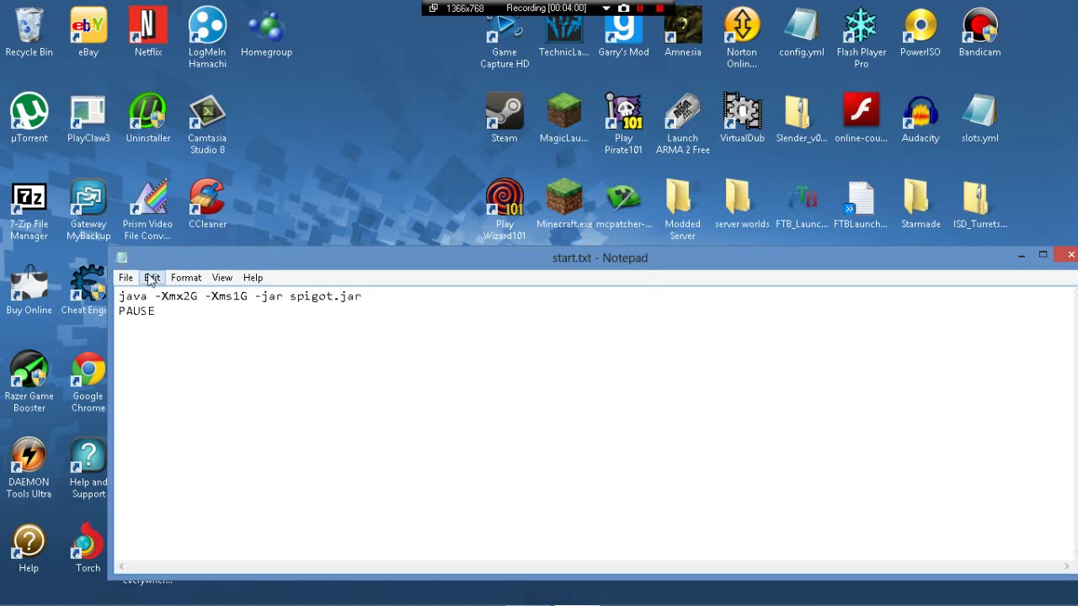
pyautogui.click(125, 278)
pyautogui.click(165, 349)
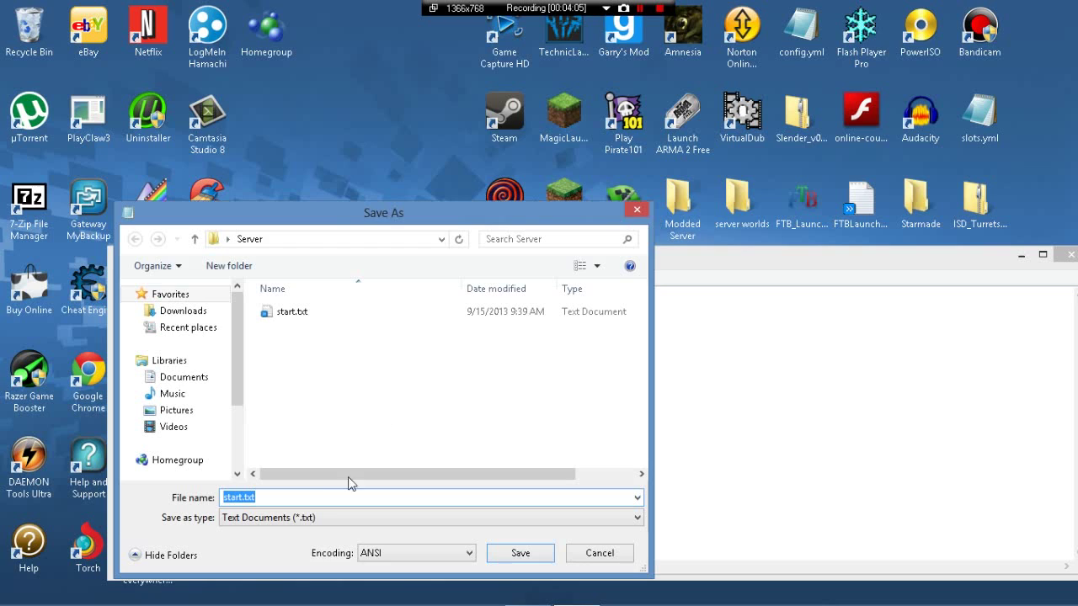
pyautogui.click(340, 519)
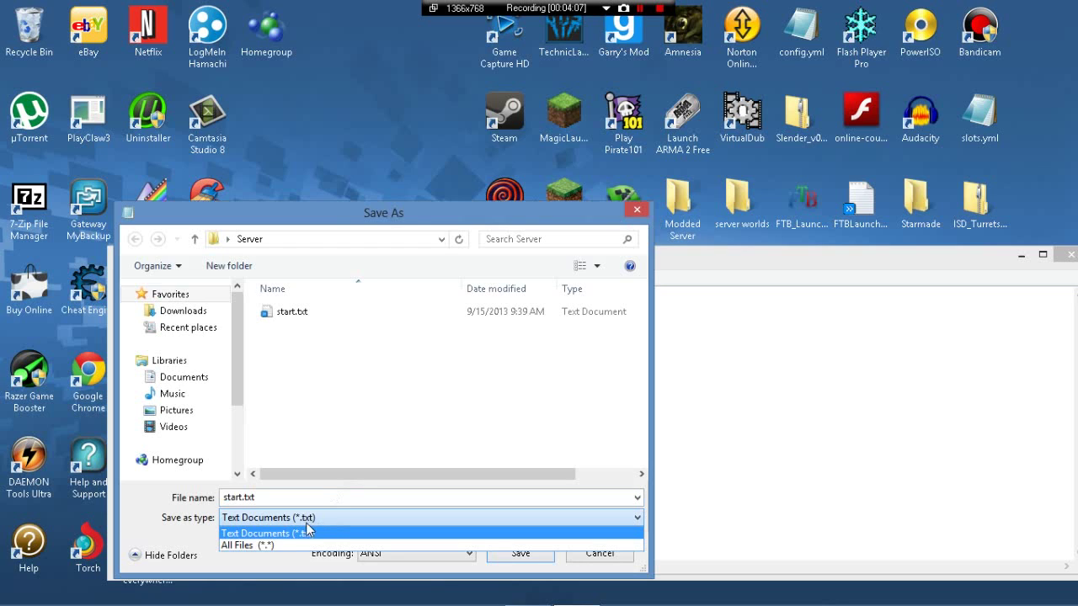
pyautogui.click(257, 545)
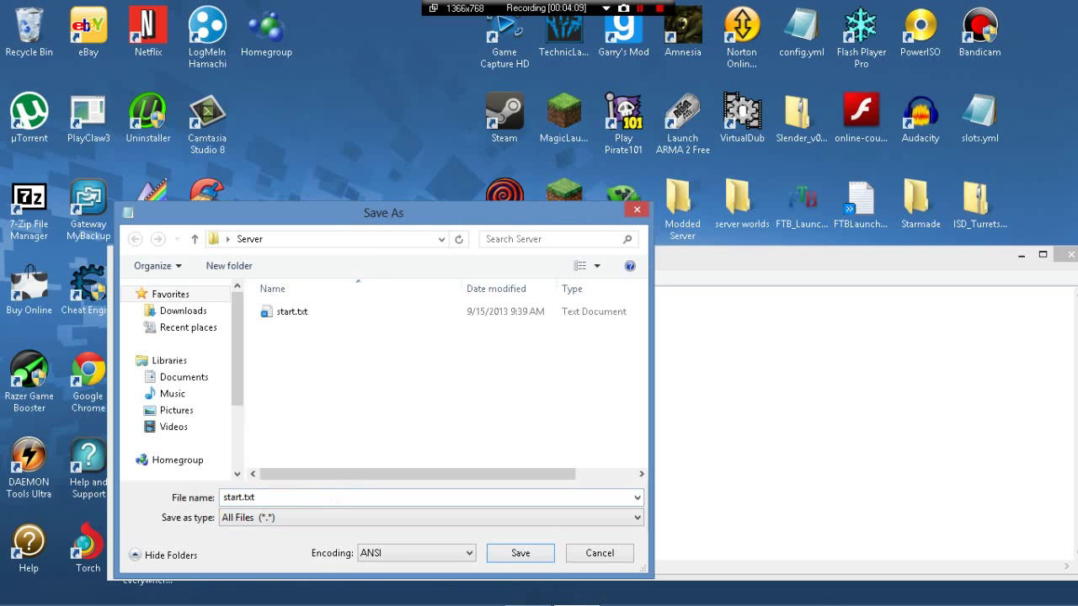
pyautogui.hotkey('ctrl', 'a')
pyautogui.press('End')
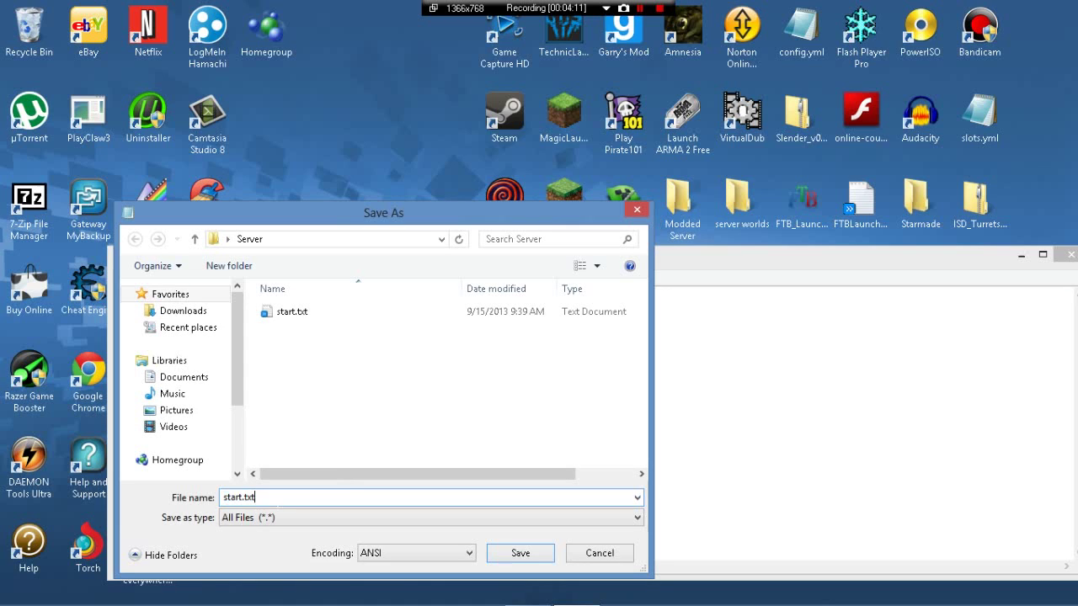
pyautogui.press('BackSpace')
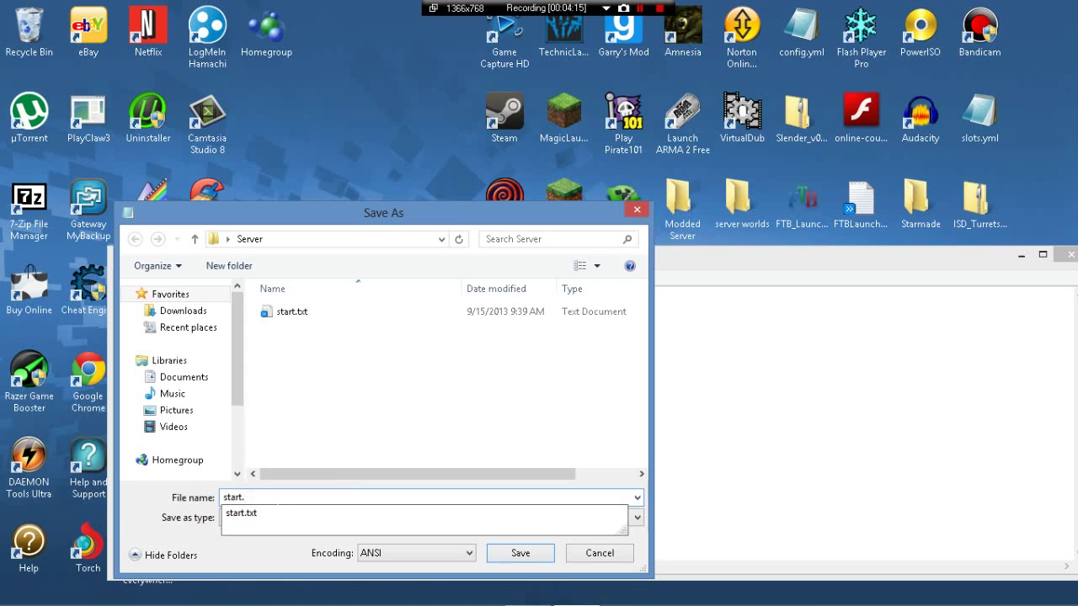
pyautogui.write('bat')
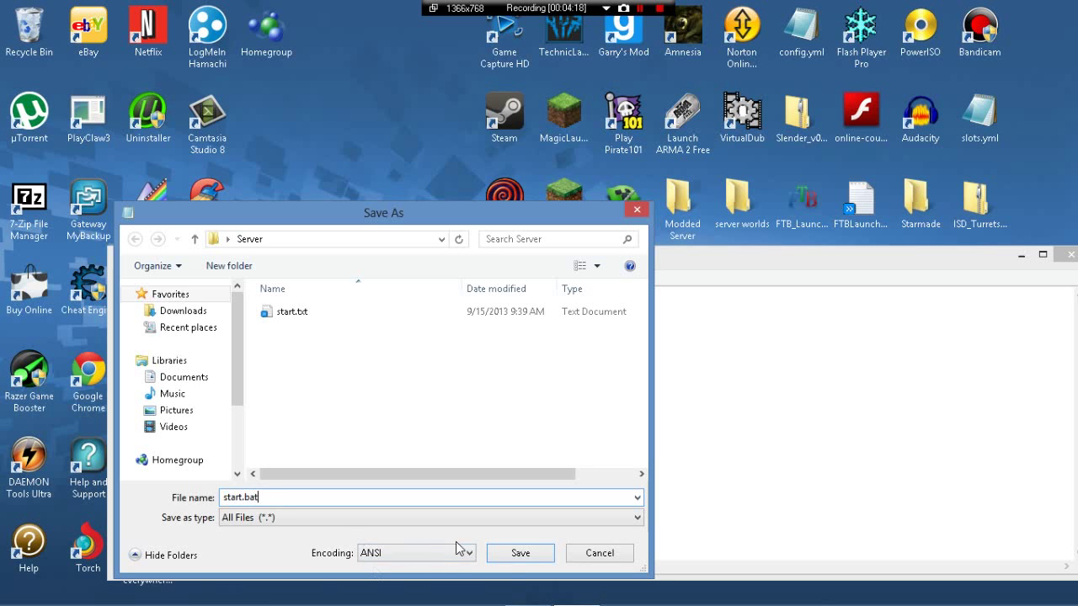
# Save the script as start.bat, close Notepad, and delete start.txt from Server.
pyautogui.click(510, 560)
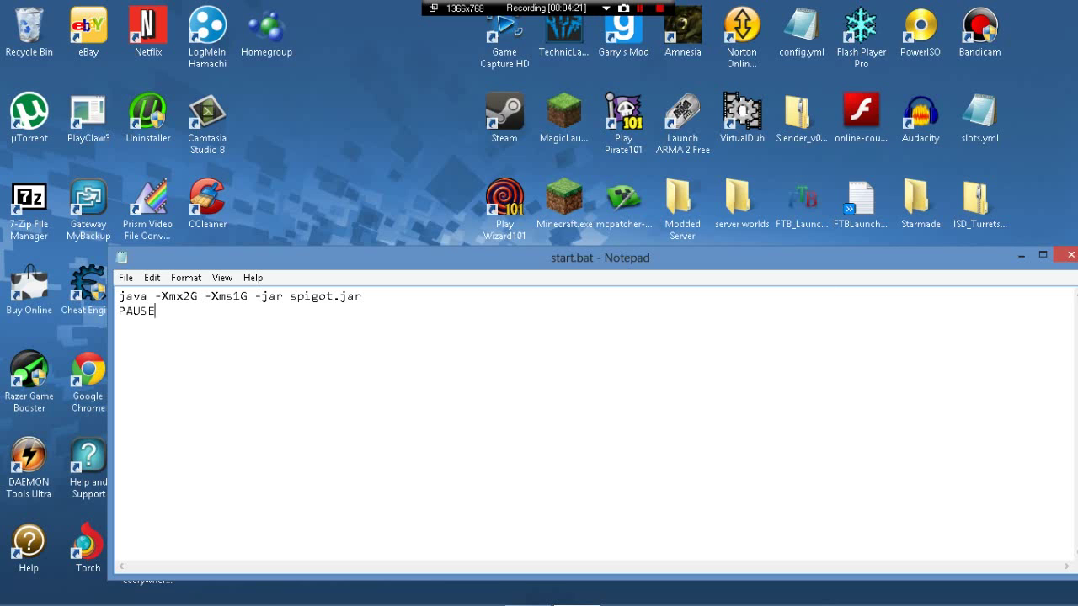
pyautogui.click(1071, 255)
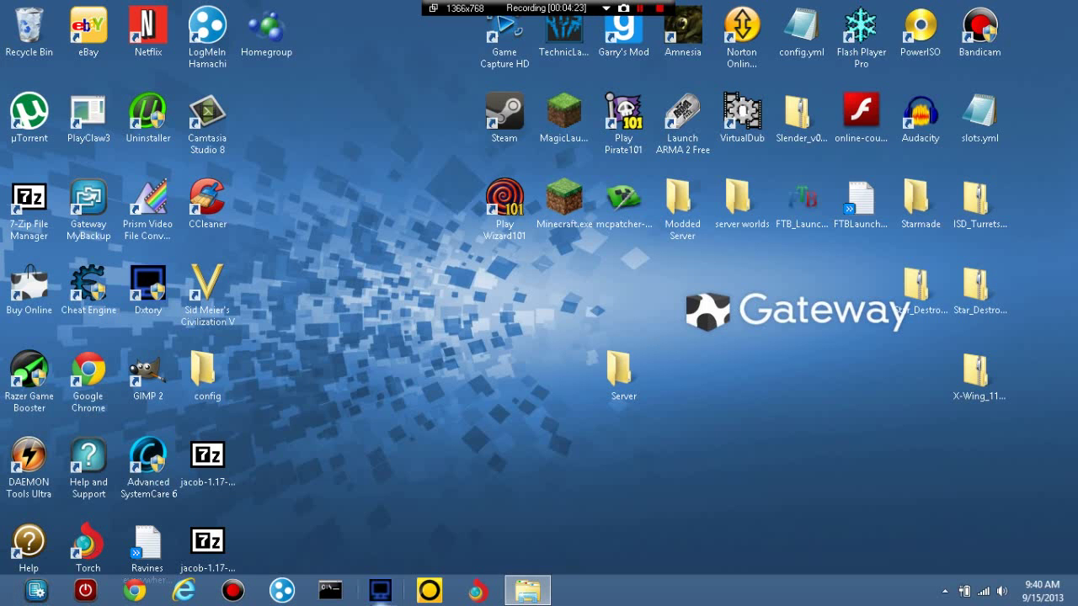
pyautogui.click(527, 591)
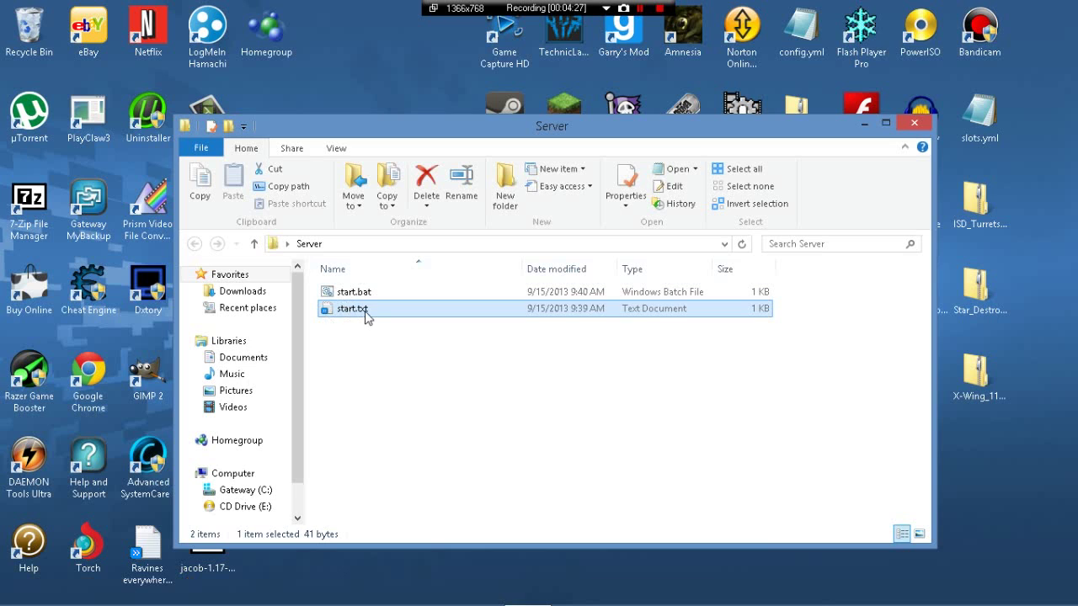
pyautogui.rightClick(367, 314)
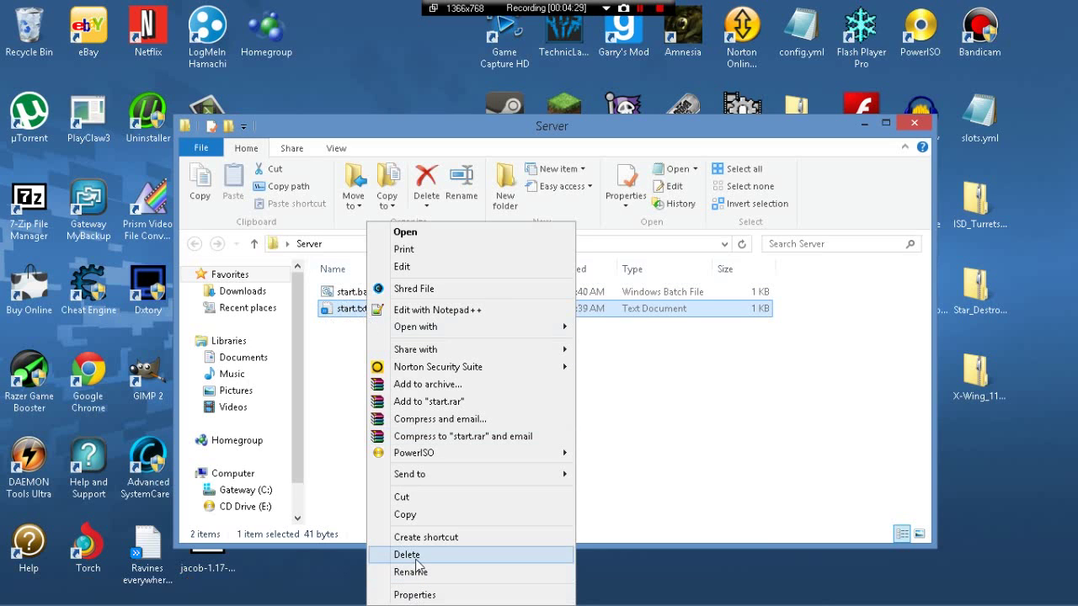
pyautogui.click(416, 562)
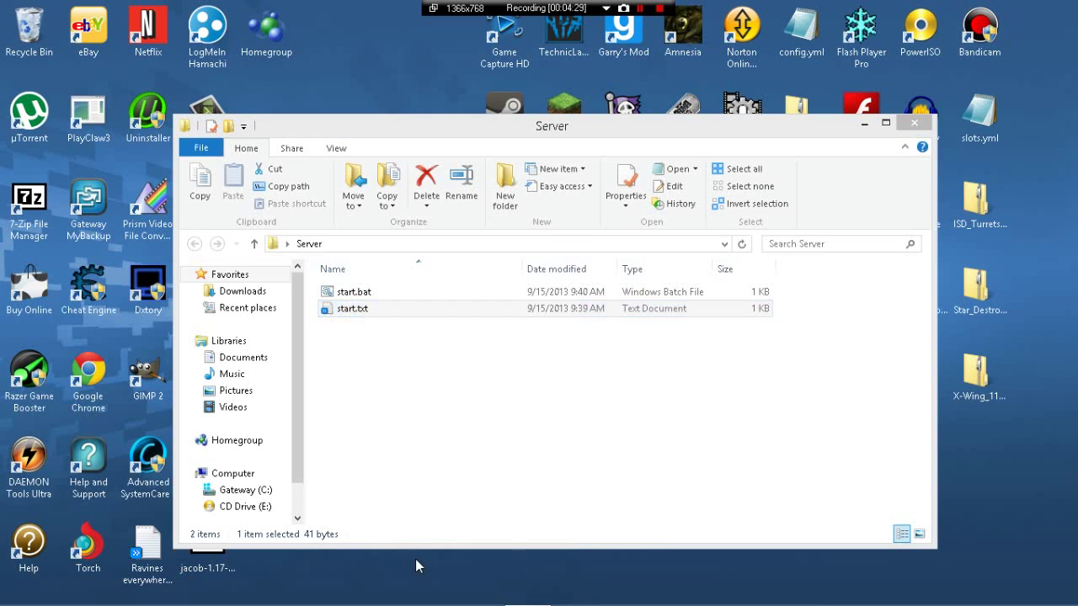
# Test-run start.bat, read the error, and close the paused command window.
pyautogui.doubleClick(371, 293)
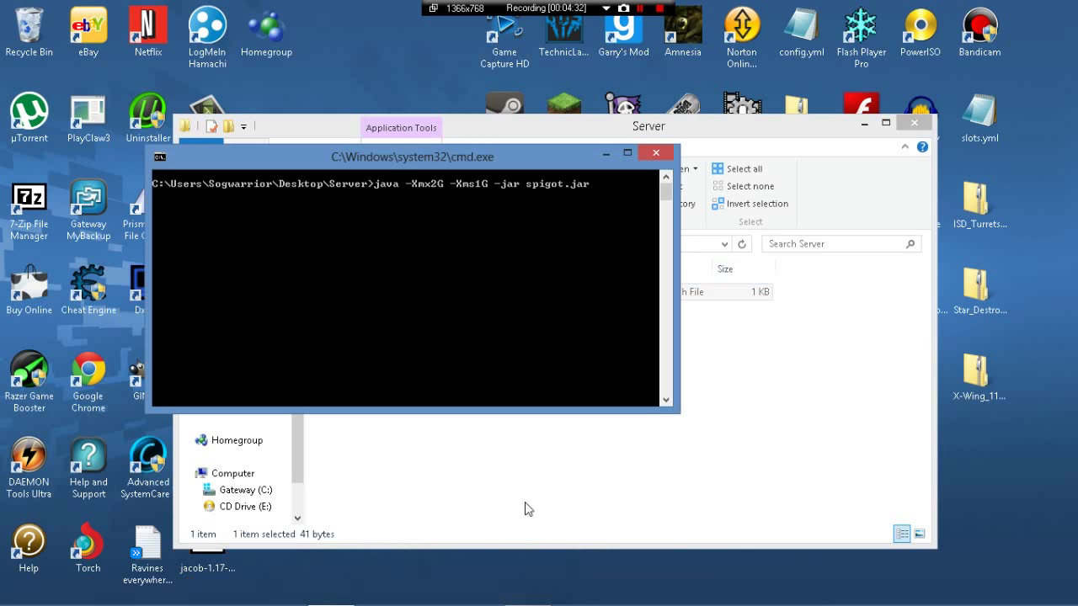
pyautogui.doubleClick(261, 156)
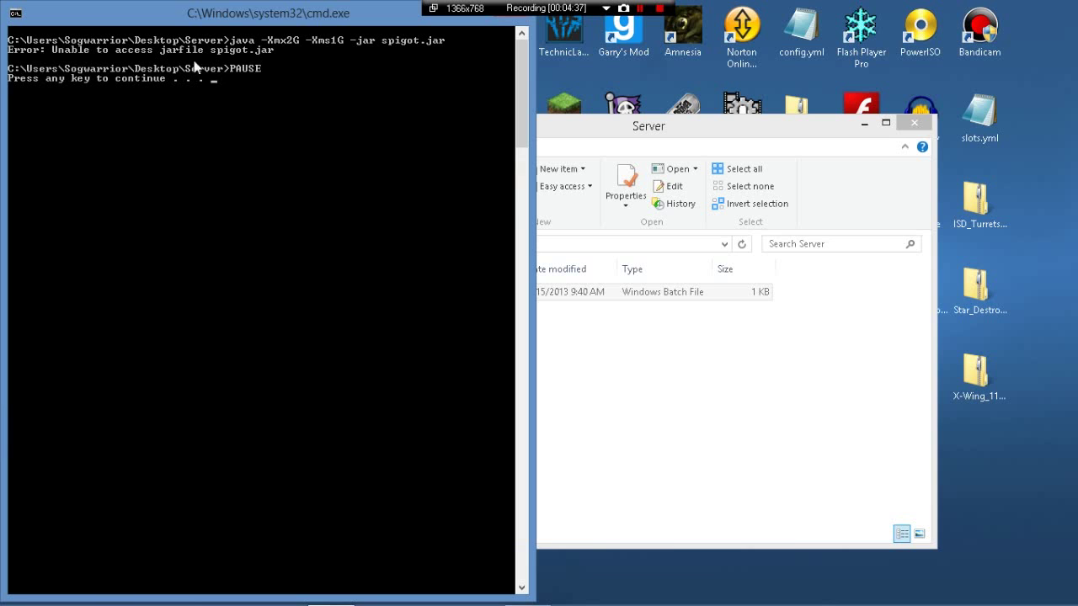
pyautogui.press('Return')
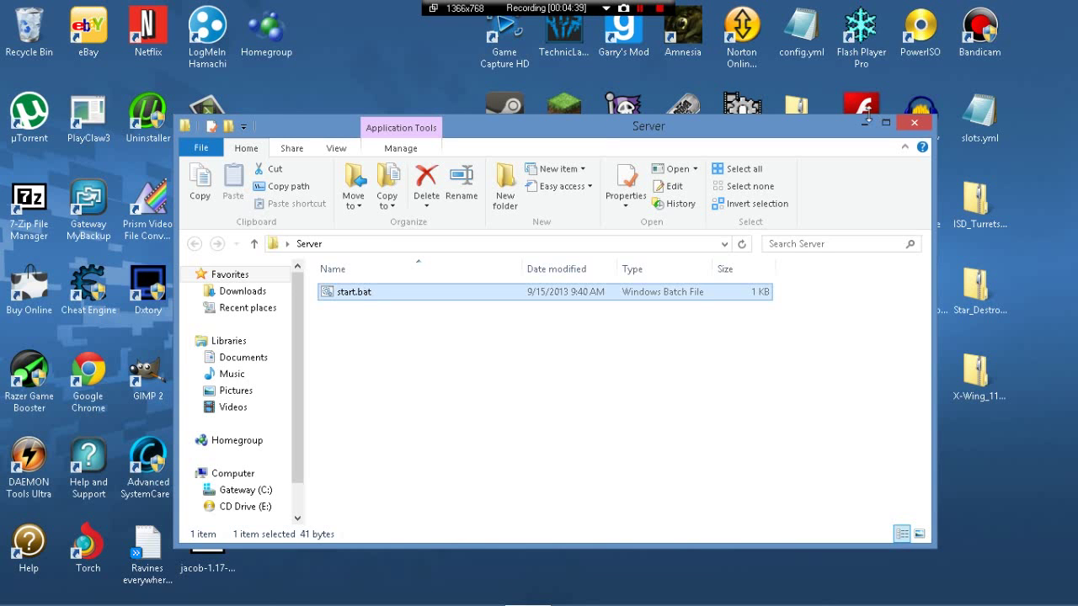
# Open Modded Server beside the Server window and scroll down to spigot.jar.
pyautogui.click(867, 124)
pyautogui.doubleClick(683, 204)
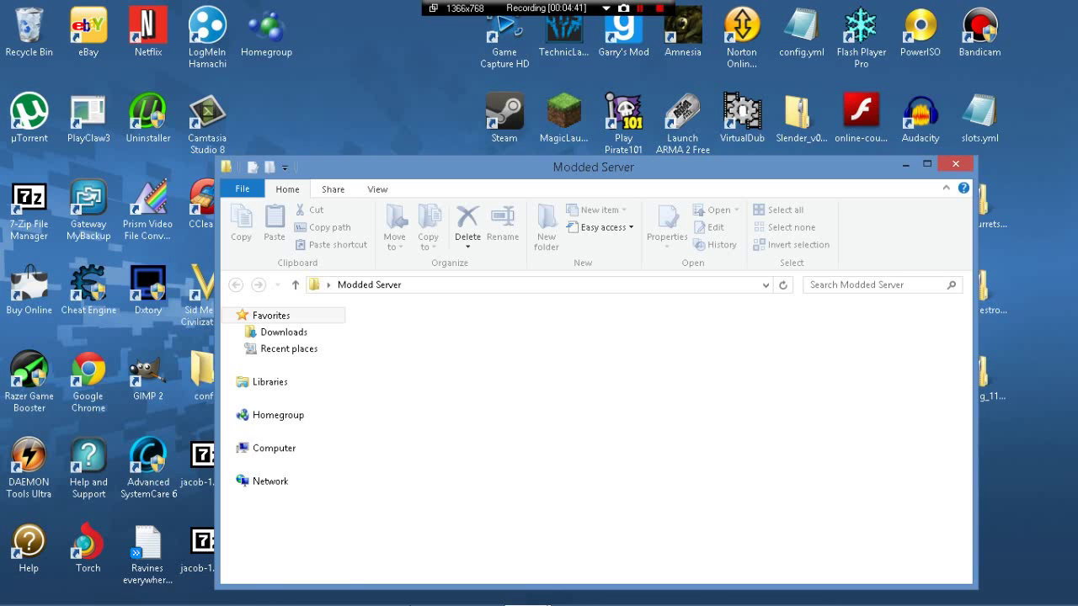
pyautogui.moveTo(525, 591)
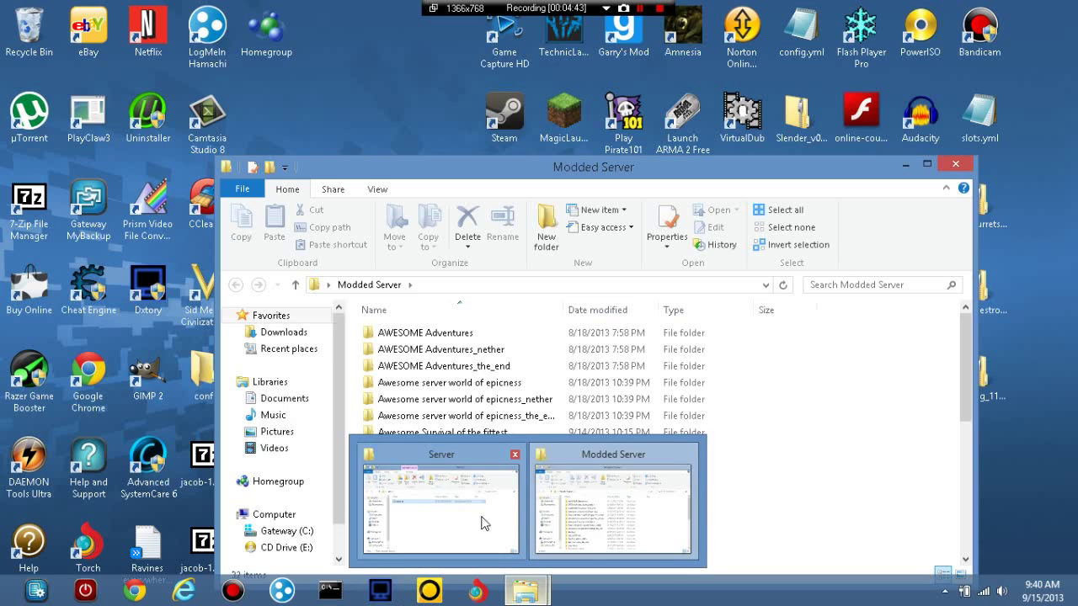
pyautogui.click(486, 522)
pyautogui.moveTo(707, 51); pyautogui.dragTo(985, 168)
pyautogui.scroll(-4, 847, 451)
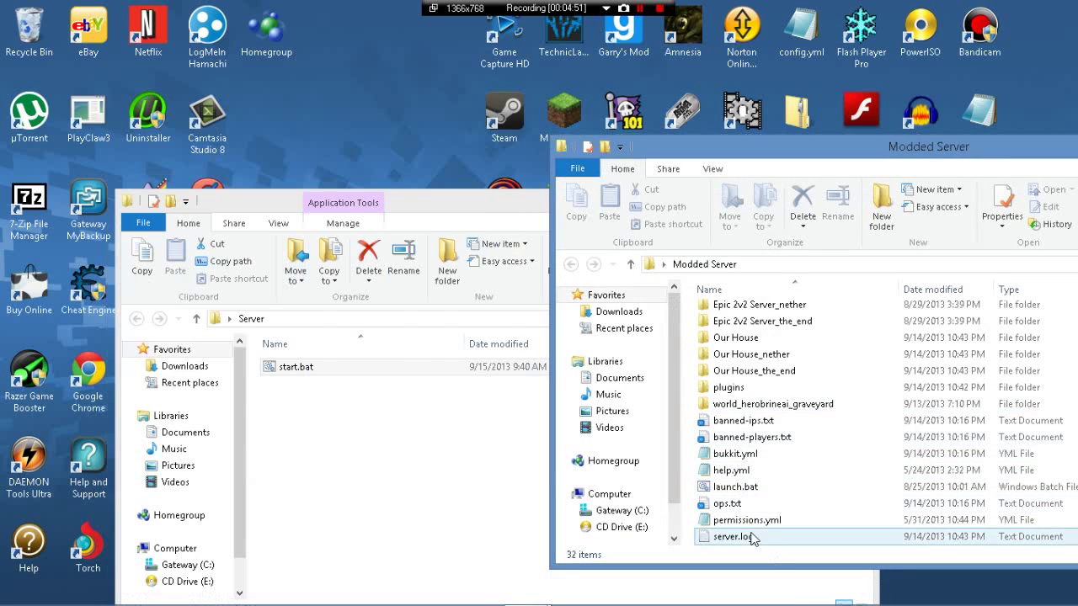
pyautogui.scroll(-2, 752, 537)
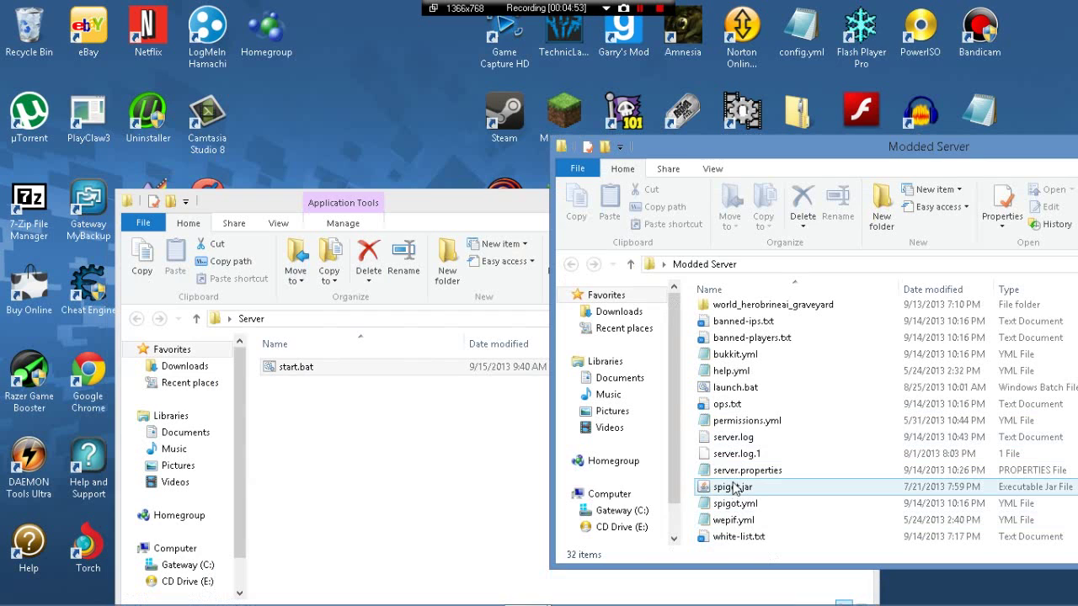
# Copy spigot.jar and paste it into the Server folder.
pyautogui.rightClick(735, 489)
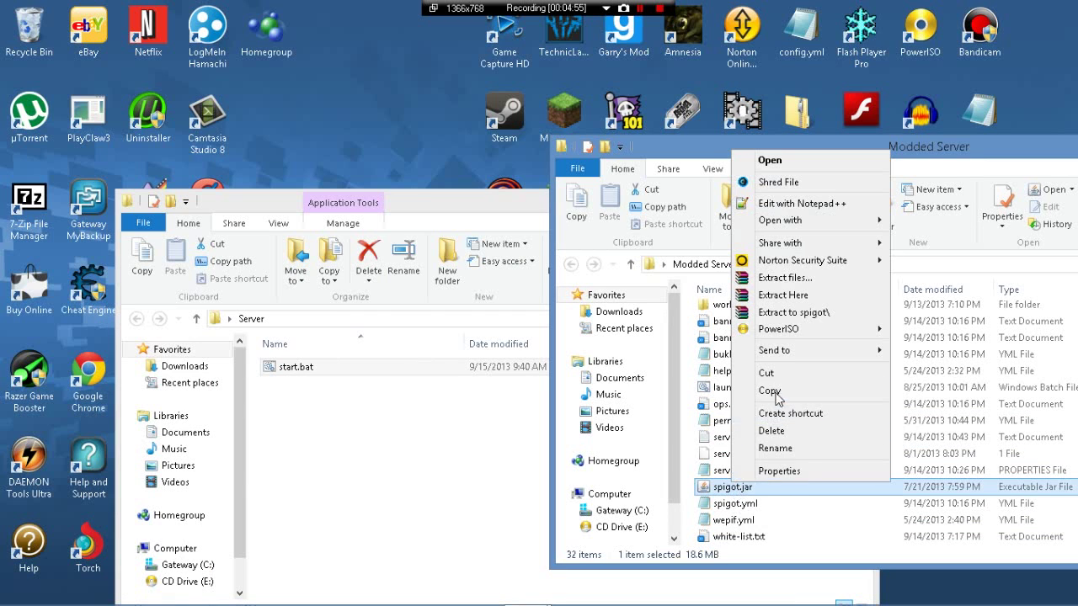
pyautogui.click(773, 394)
pyautogui.click(281, 440)
pyautogui.rightClick(282, 440)
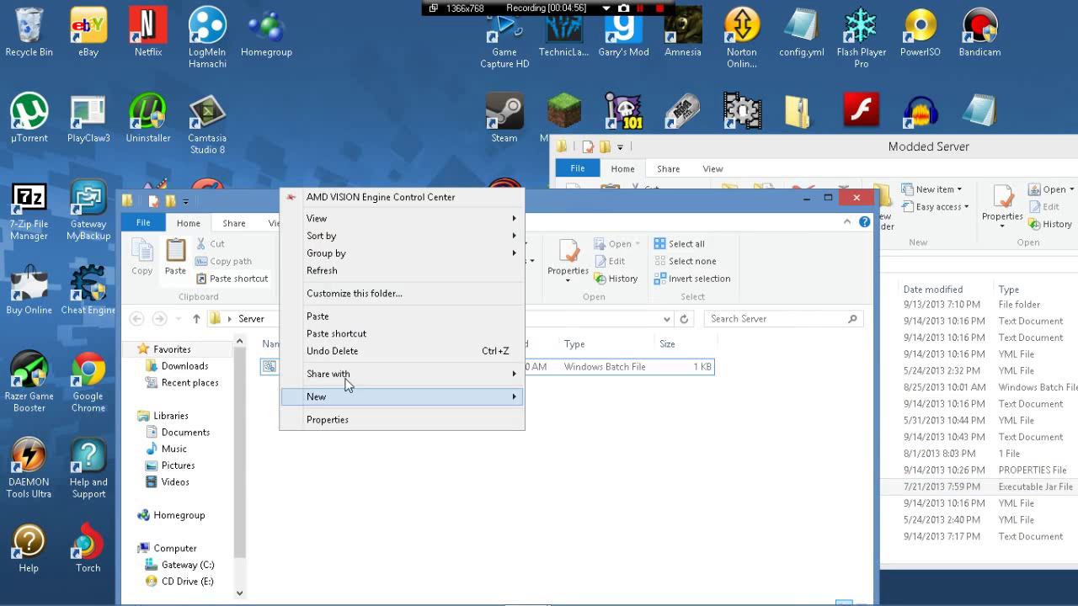
pyautogui.click(314, 313)
pyautogui.click(490, 467)
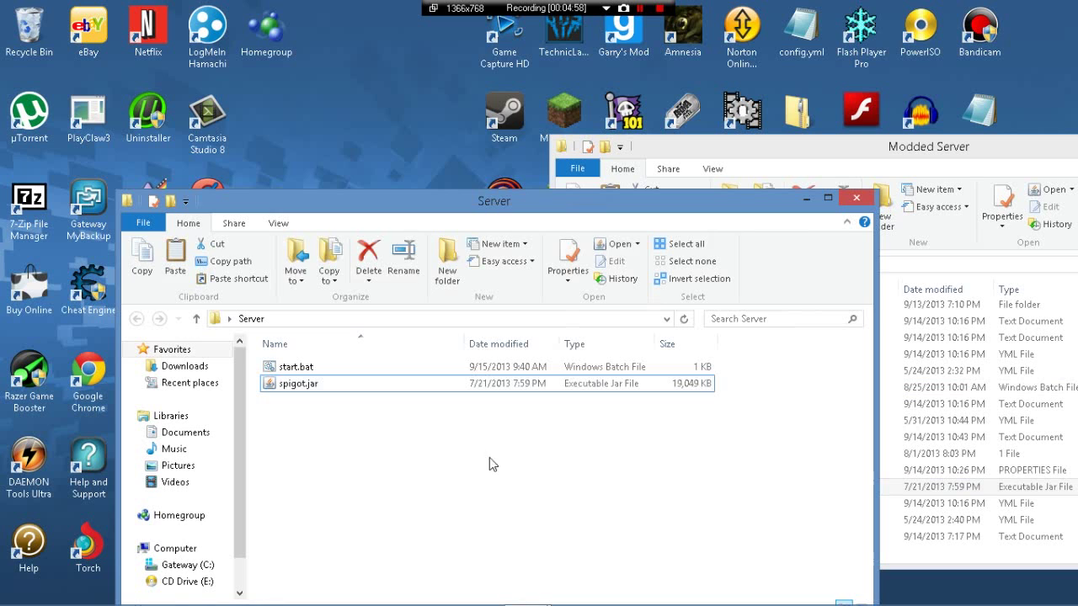
pyautogui.click(810, 200)
# Launch Internet Explorer, go to dev.bukkit.org, and follow the link back to bukkit.org.
pyautogui.moveTo(12, 314)
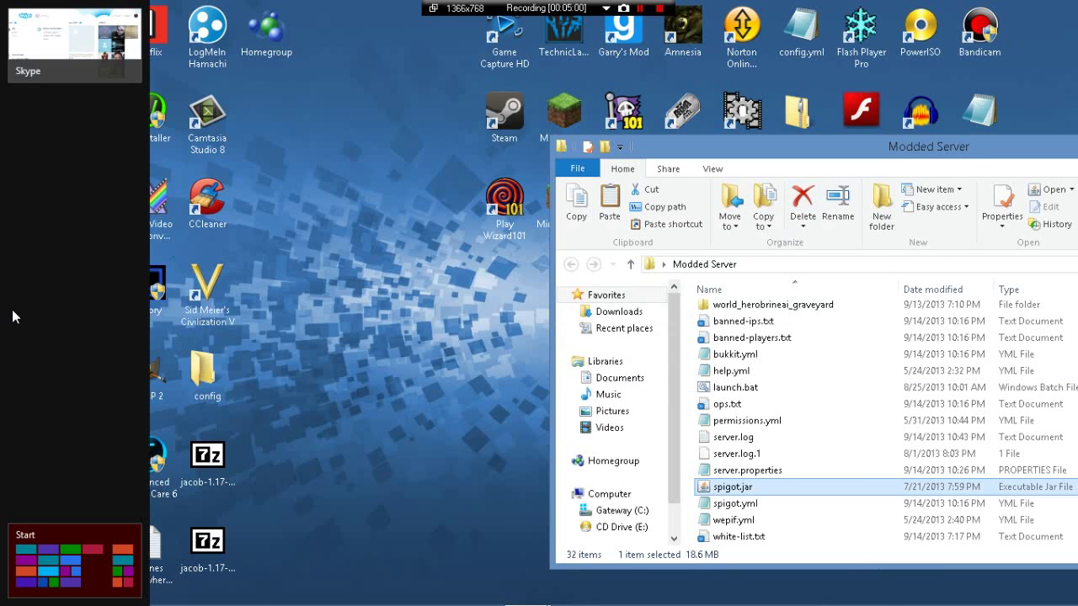
pyautogui.click(75, 535)
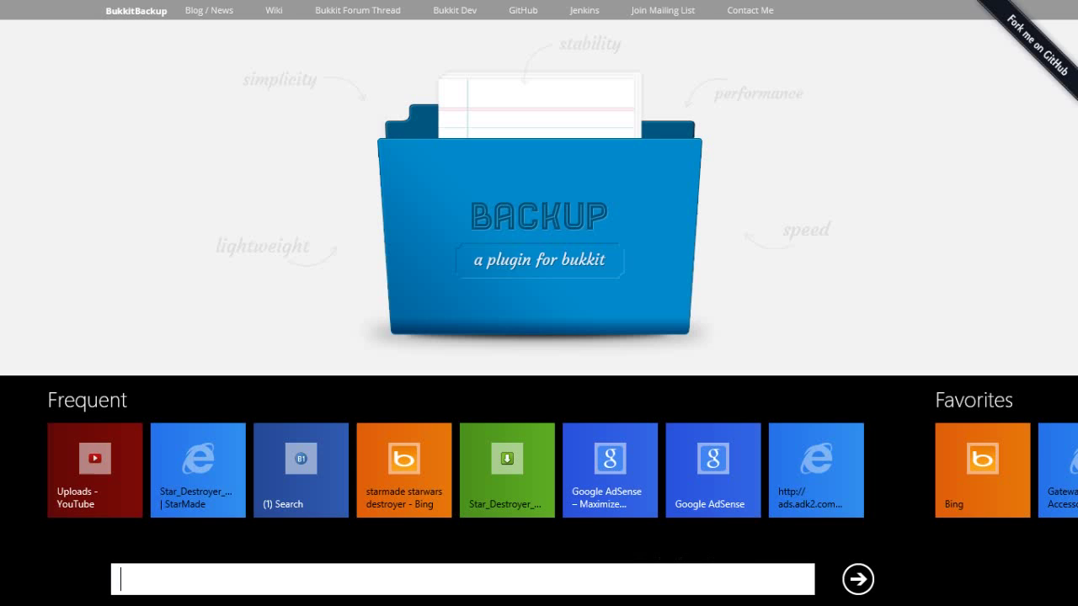
pyautogui.write('bukkit')
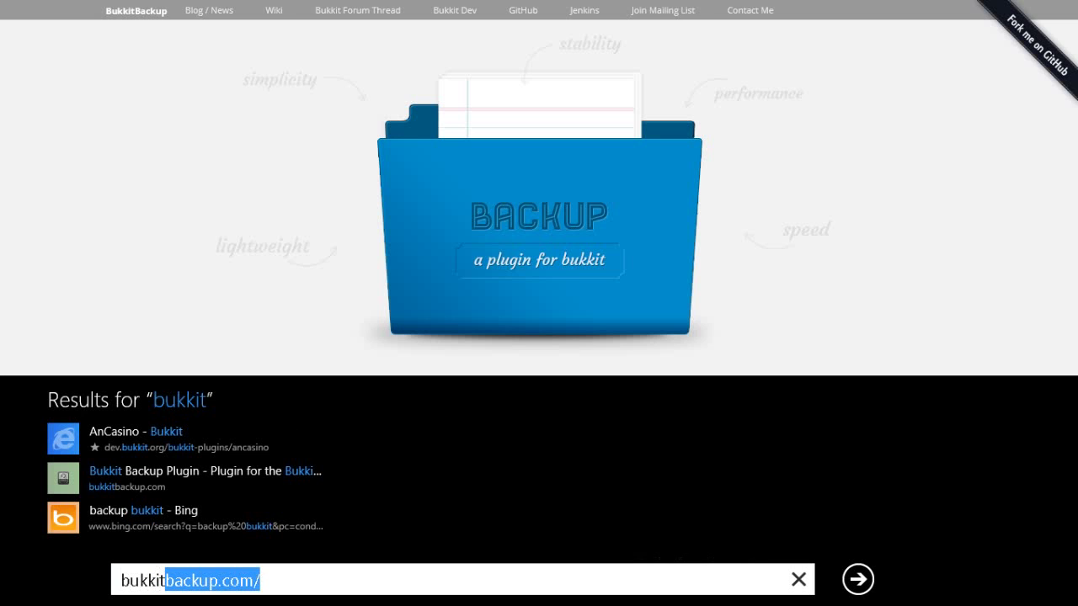
pyautogui.press('BackSpace')
pyautogui.press('BackSpace')
pyautogui.press('BackSpace')
pyautogui.press('BackSpace')
pyautogui.press('BackSpace')
pyautogui.press('BackSpace')
pyautogui.press('BackSpace')
pyautogui.write('d')
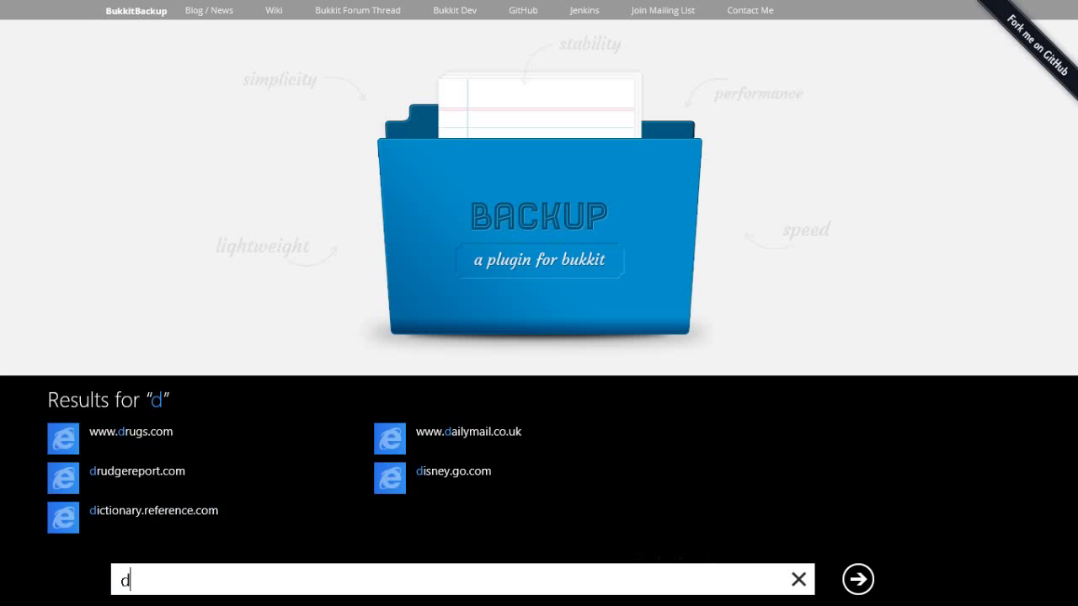
pyautogui.write('ev')
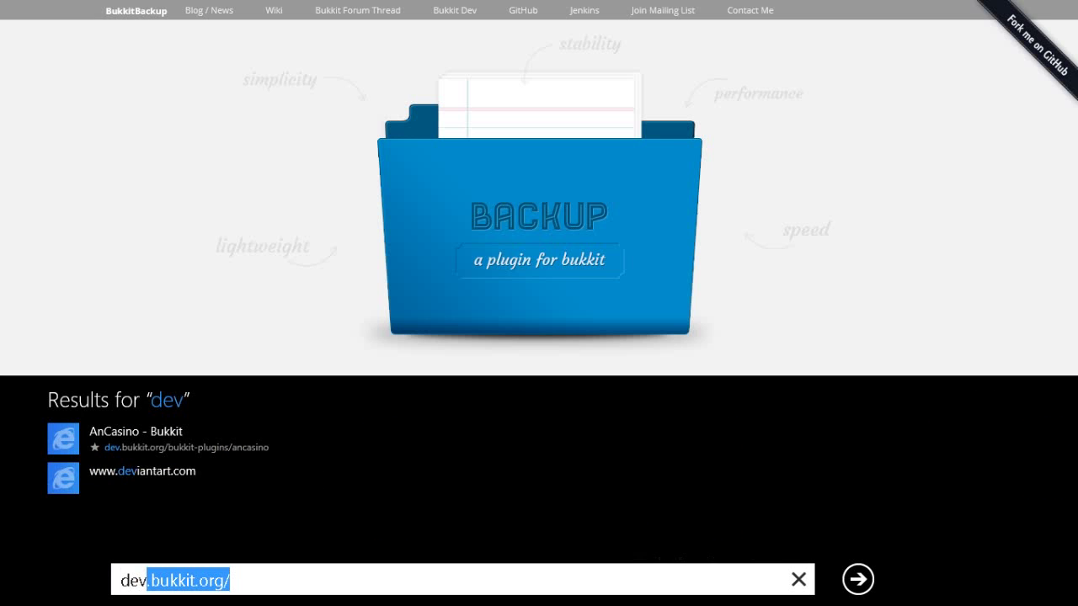
pyautogui.write('.bukkit')
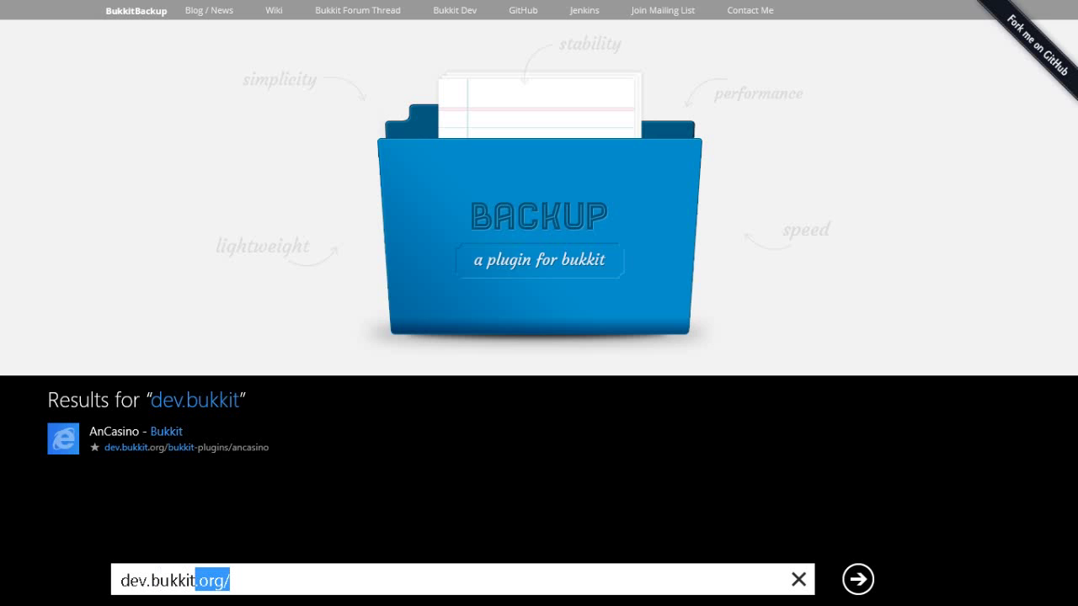
pyautogui.write('.org')
pyautogui.press('Return')
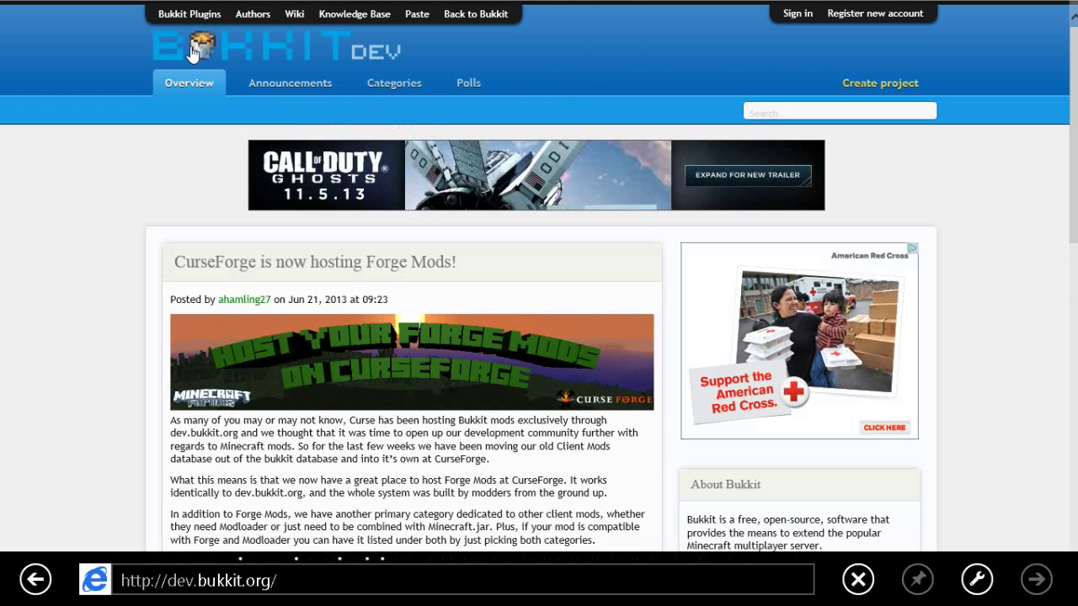
pyautogui.click(459, 16)
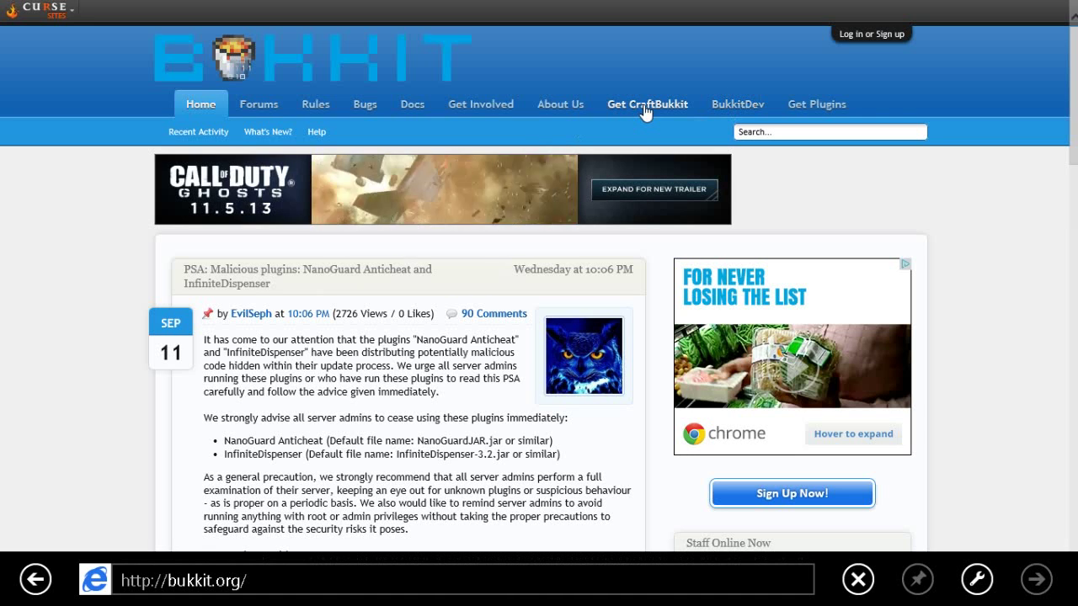
# Open the Setting up a server wiki page, then close its tab.
pyautogui.click(182, 581)
pyautogui.hotkey('ctrl', 'v')
pyautogui.press('Return')
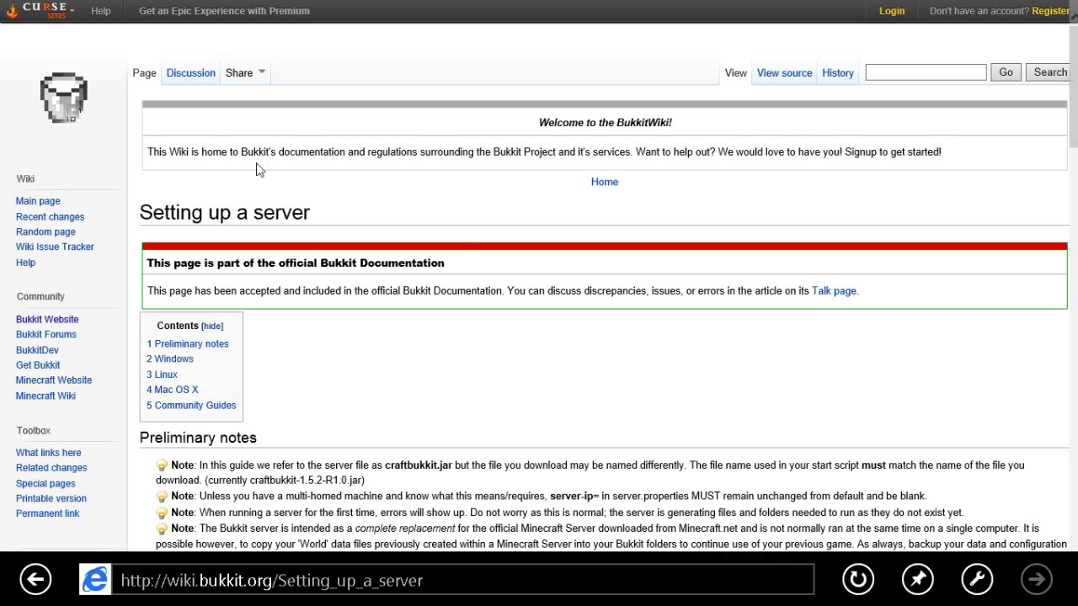
pyautogui.rightClick(633, 67)
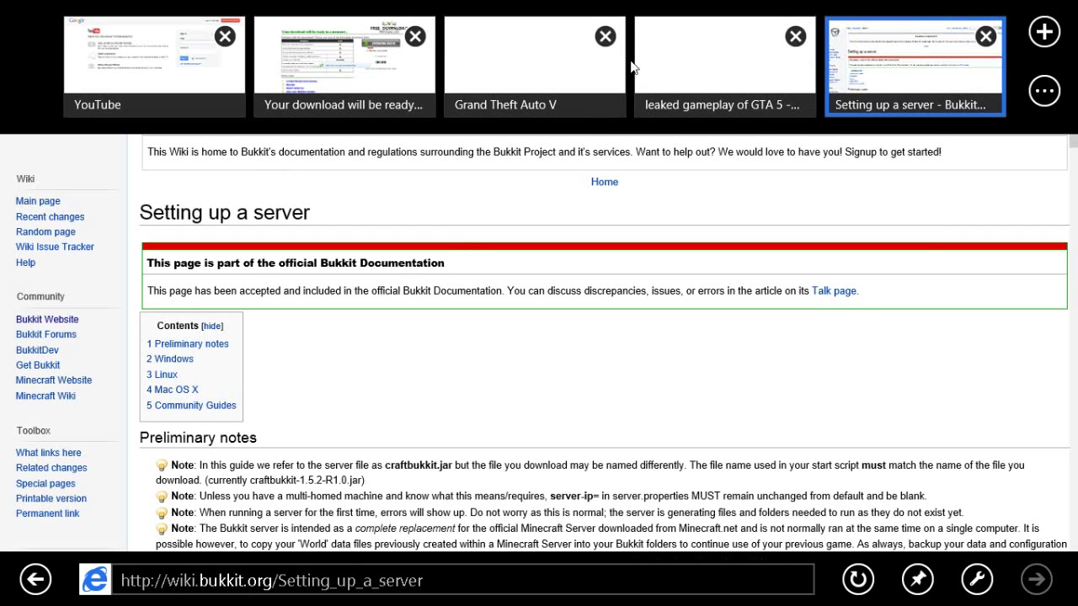
pyautogui.click(986, 35)
# Try reaching the Bukkit site by entering and trimming a bukkit address.
pyautogui.click(411, 580)
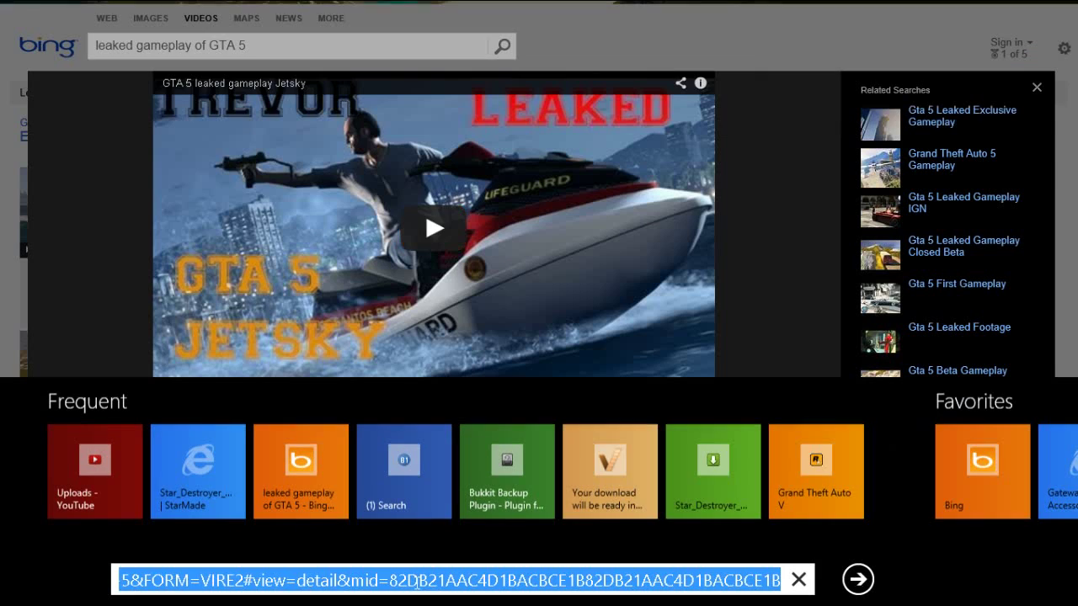
pyautogui.press('BackSpace')
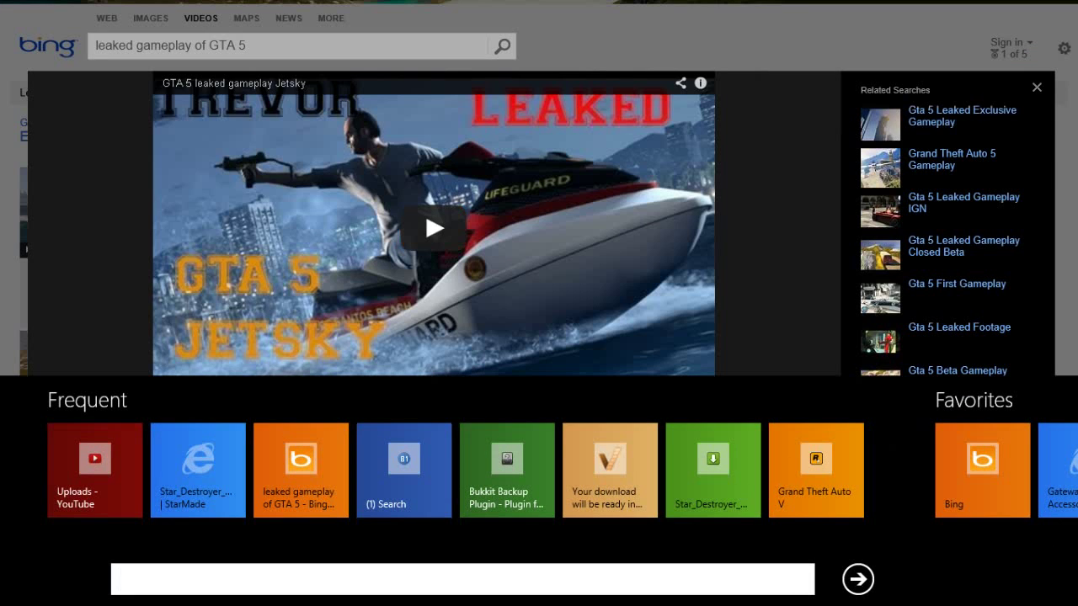
pyautogui.write('bukkitbackup.com/')
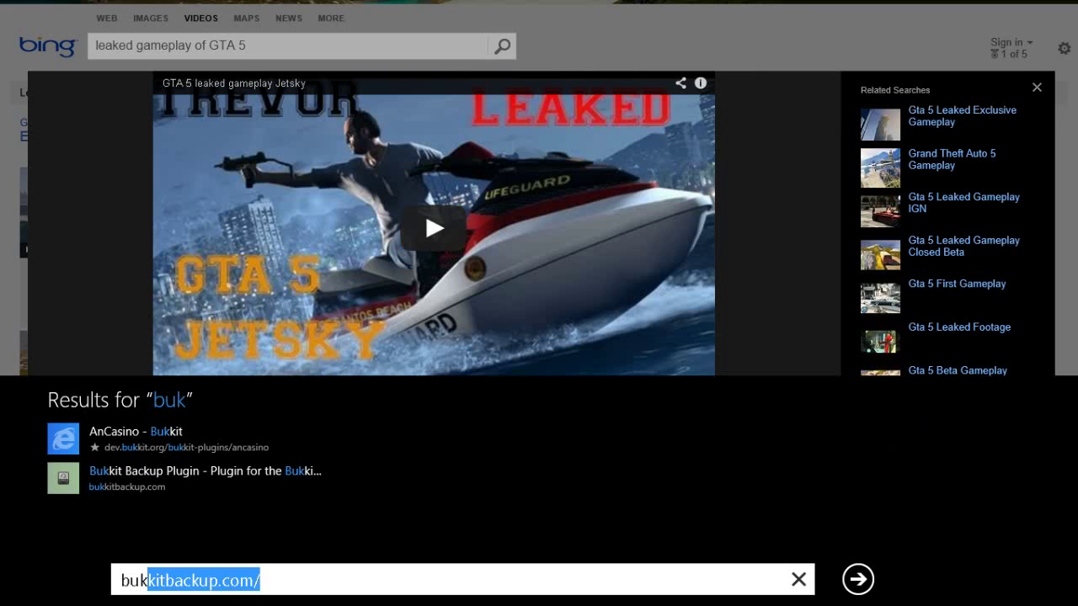
pyautogui.press('Return')
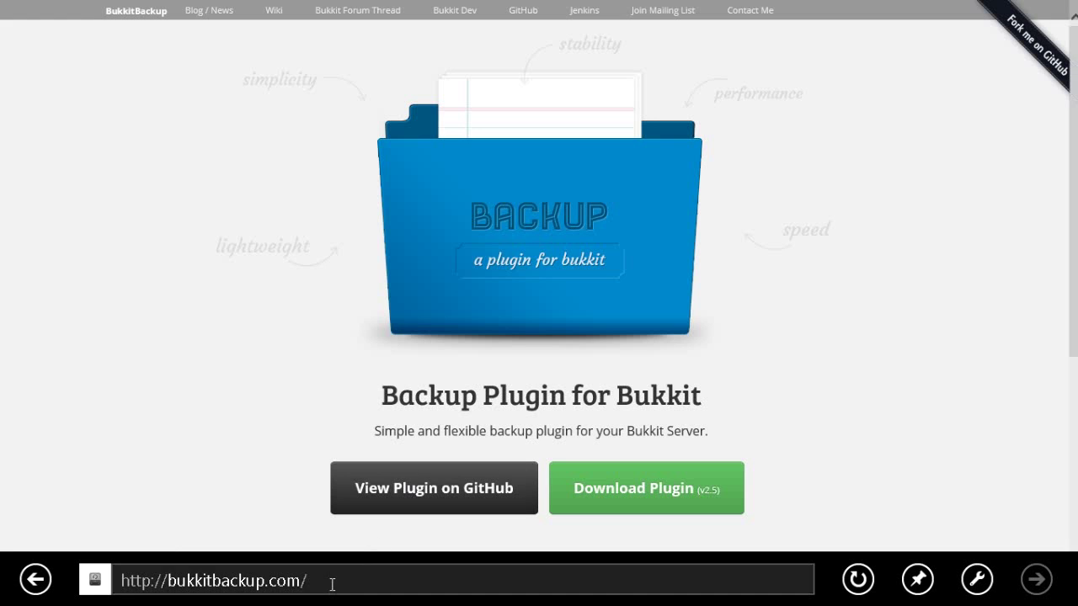
pyautogui.click(332, 584)
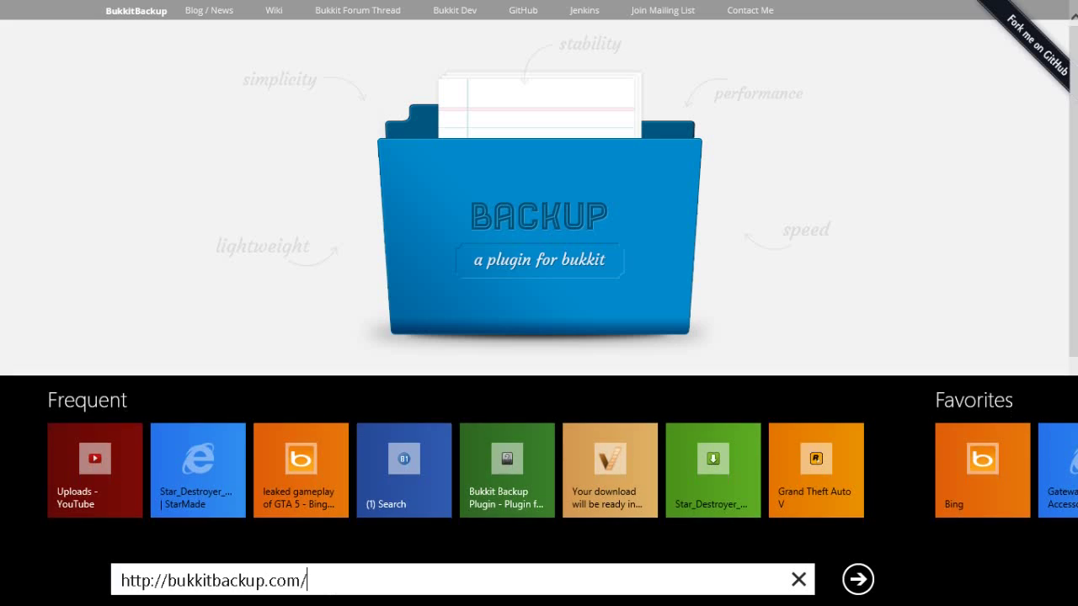
pyautogui.press('BackSpace')
pyautogui.press('BackSpace')
pyautogui.press('BackSpace')
pyautogui.press('BackSpace')
pyautogui.press('BackSpace')
pyautogui.press('BackSpace')
pyautogui.press('BackSpace')
pyautogui.press('BackSpace')
pyautogui.press('BackSpace')
pyautogui.press('BackSpace')
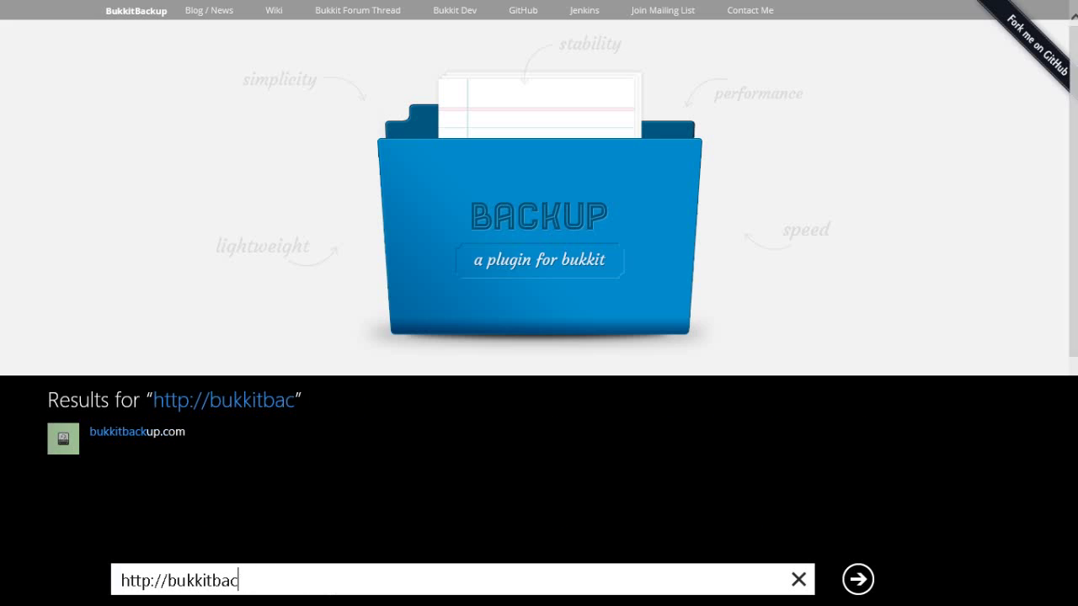
pyautogui.press('BackSpace')
pyautogui.press('Return')
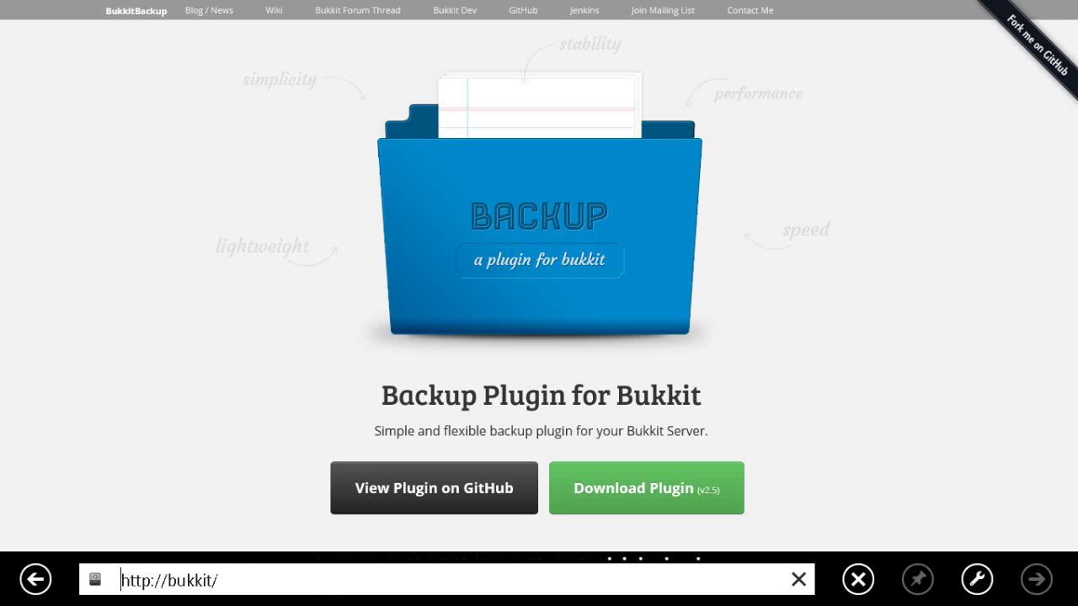
# Run a Bing web search for bukkit.
pyautogui.click(252, 580)
pyautogui.press('BackSpace')
pyautogui.press('BackSpace')
pyautogui.press('BackSpace')
pyautogui.press('BackSpace')
pyautogui.press('BackSpace')
pyautogui.press('BackSpace')
pyautogui.press('BackSpace')
pyautogui.press('BackSpace')
pyautogui.press('BackSpace')
pyautogui.press('BackSpace')
pyautogui.press('BackSpace')
pyautogui.press('BackSpace')
pyautogui.press('BackSpace')
pyautogui.press('BackSpace')
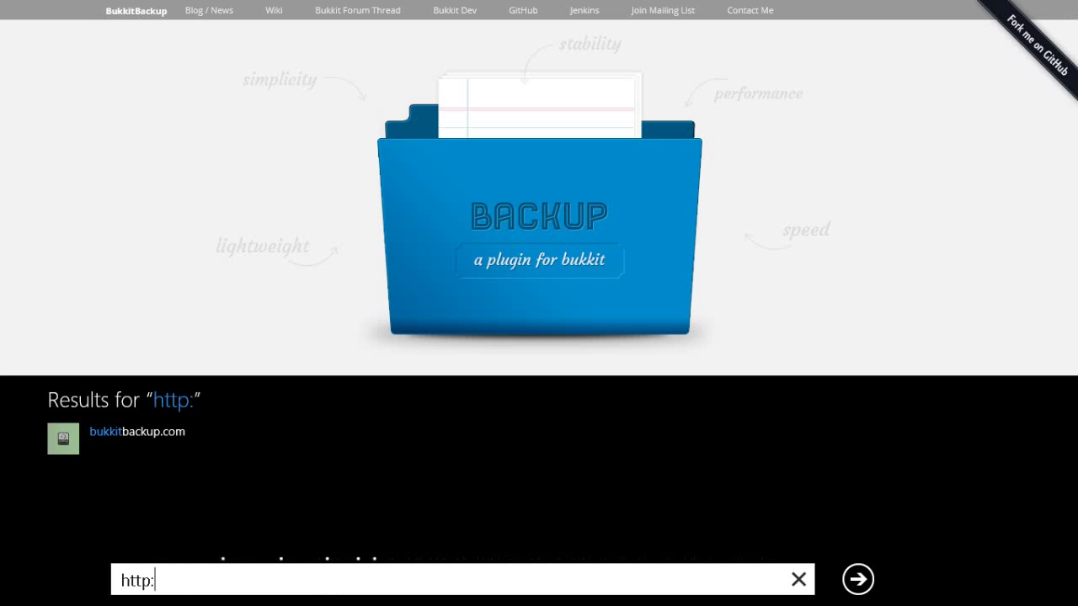
pyautogui.write('bukkit')
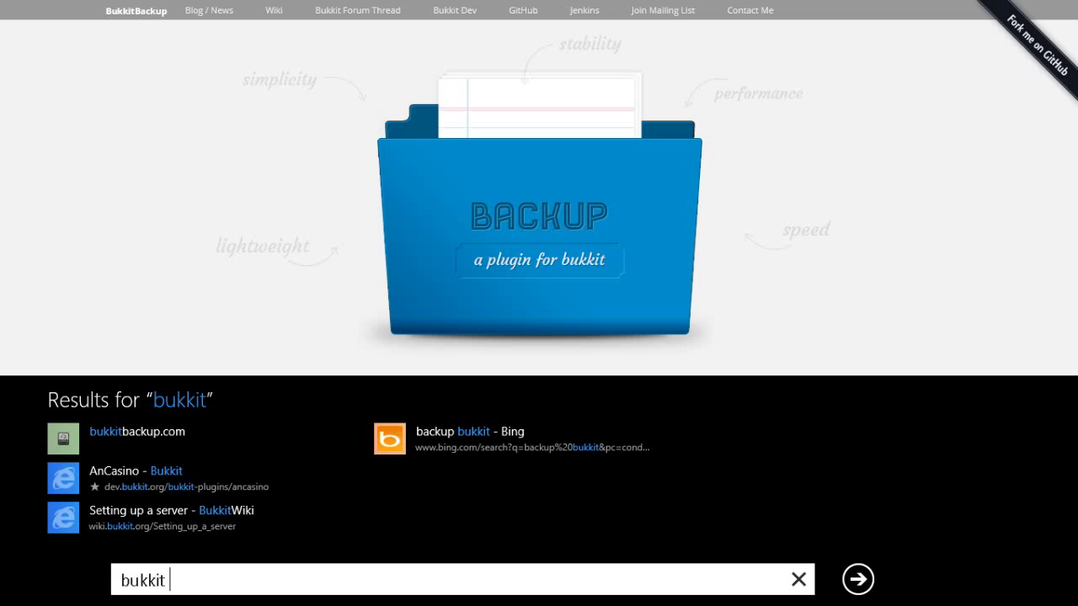
pyautogui.press('Return')
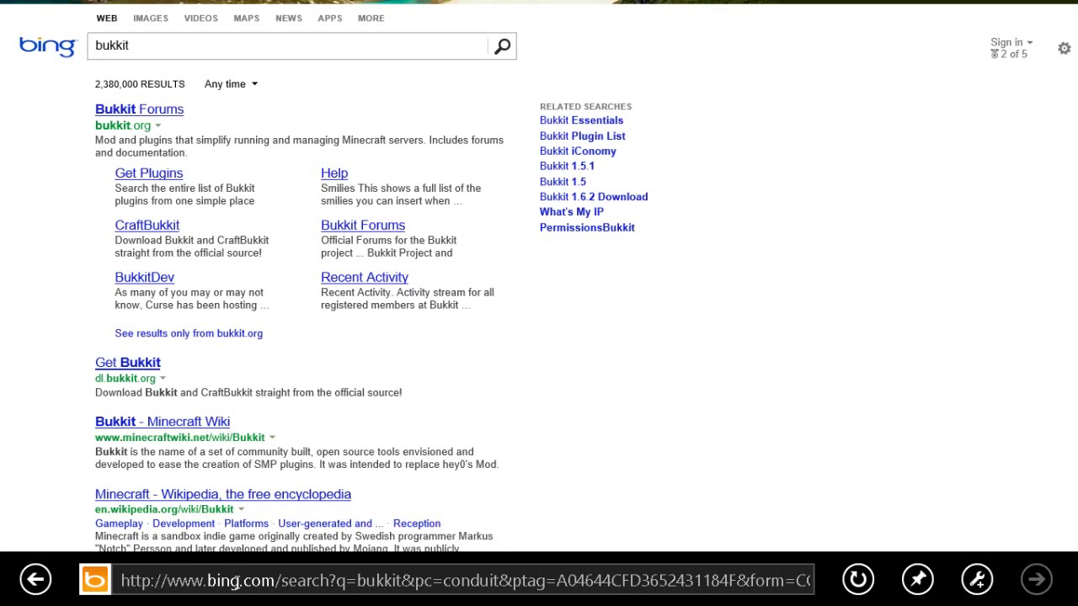
# Open the Get Bukkit (dl.bukkit.org) download page from the Bing results.
pyautogui.moveTo(1, 68)
pyautogui.scroll(-1, 367, 340)
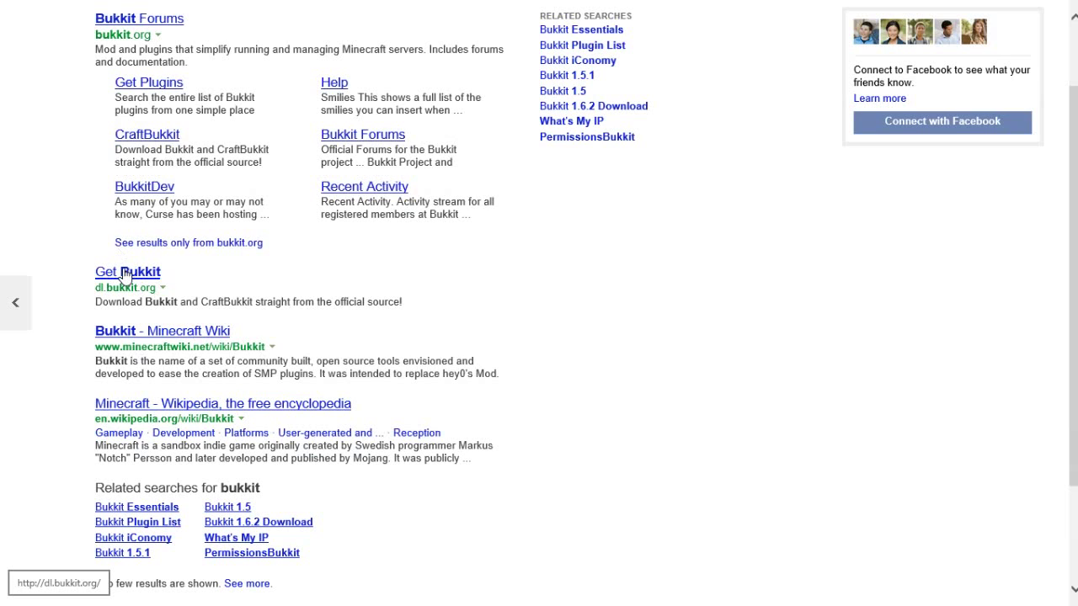
pyautogui.click(125, 274)
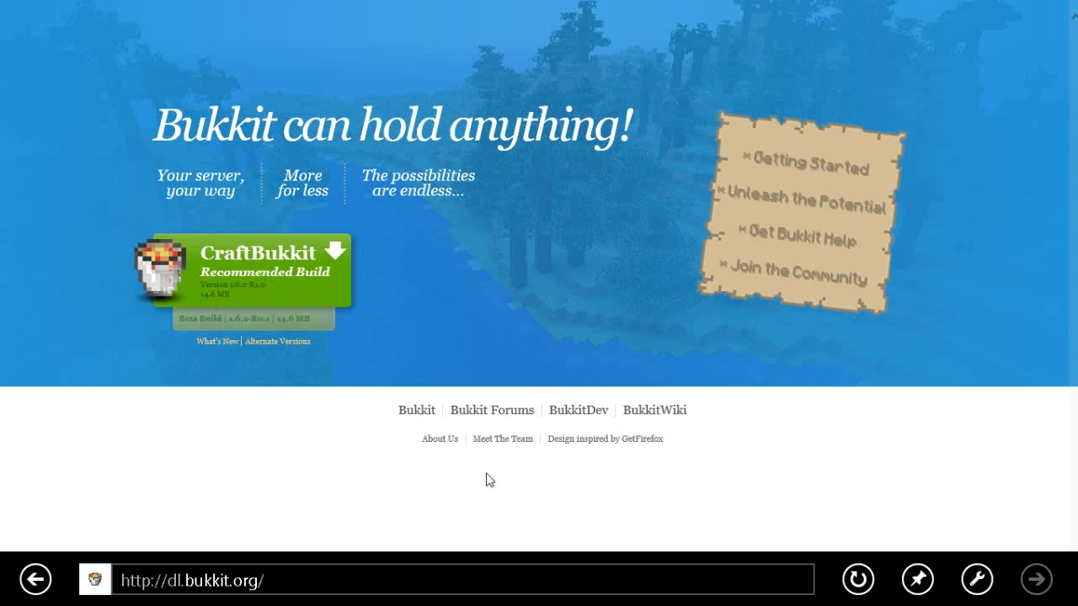
pyautogui.rightClick(209, 436)
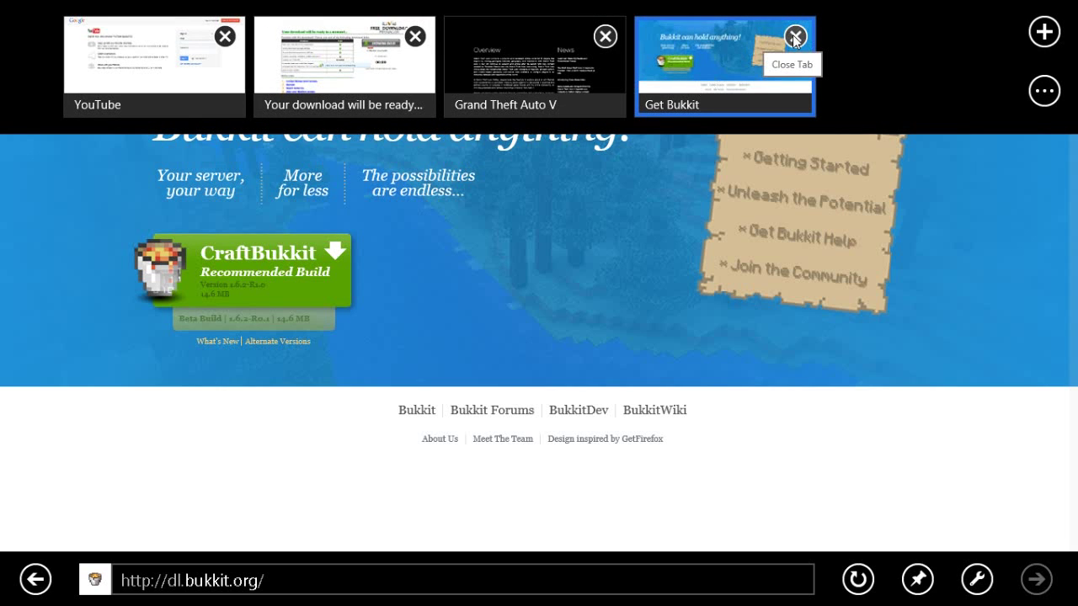
pyautogui.click(1044, 31)
# Search for spigot, open spigotmc.org, and browse its Downloads page for builds.
pyautogui.press('BackSpace')
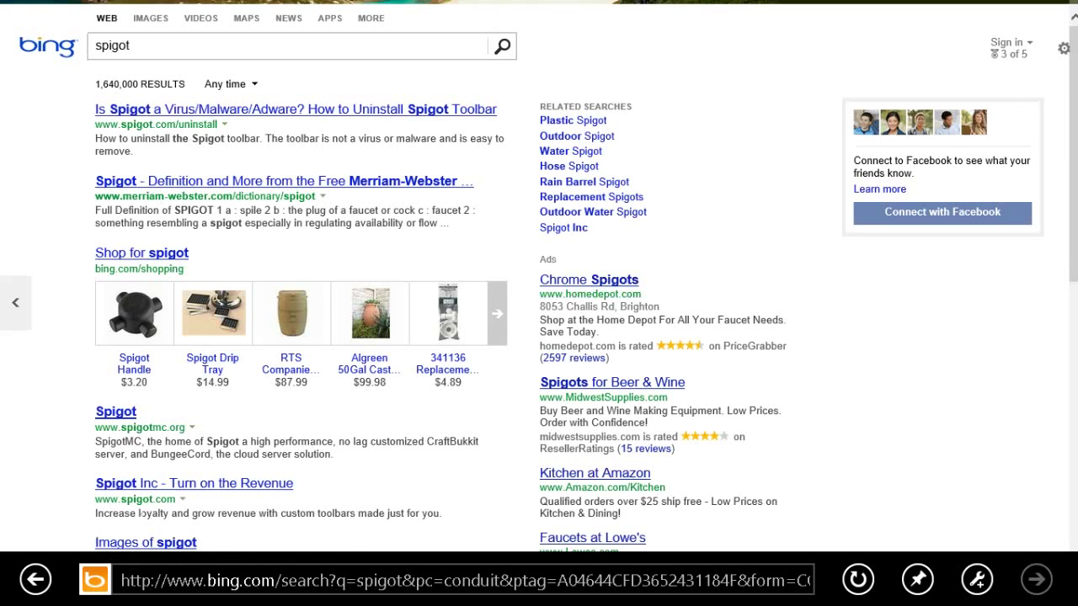
pyautogui.scroll(-1, 143, 520)
pyautogui.click(117, 326)
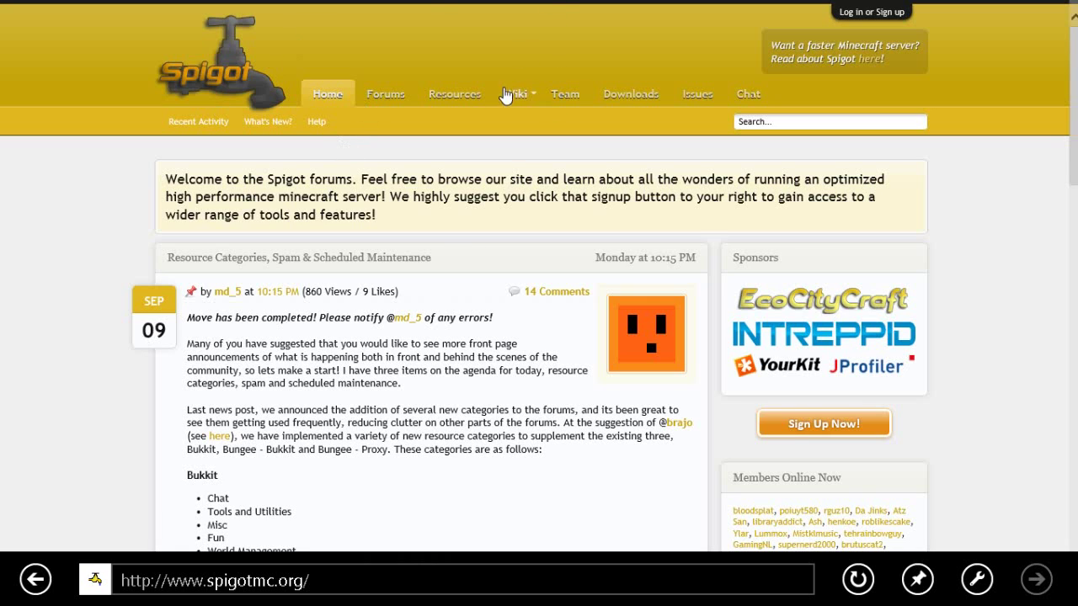
pyautogui.click(635, 104)
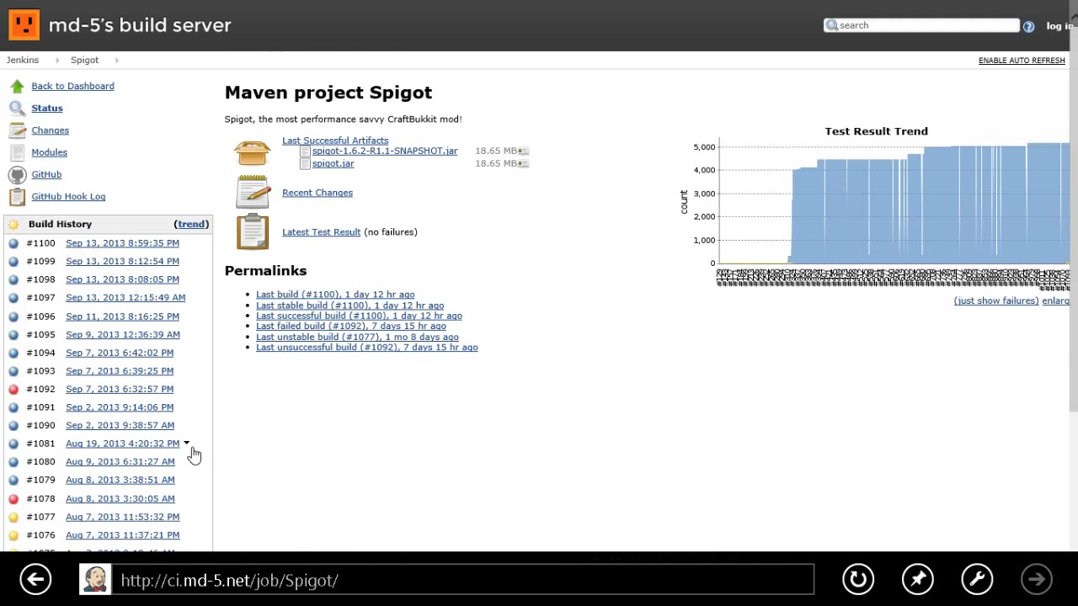
pyautogui.scroll(-1, 196, 452)
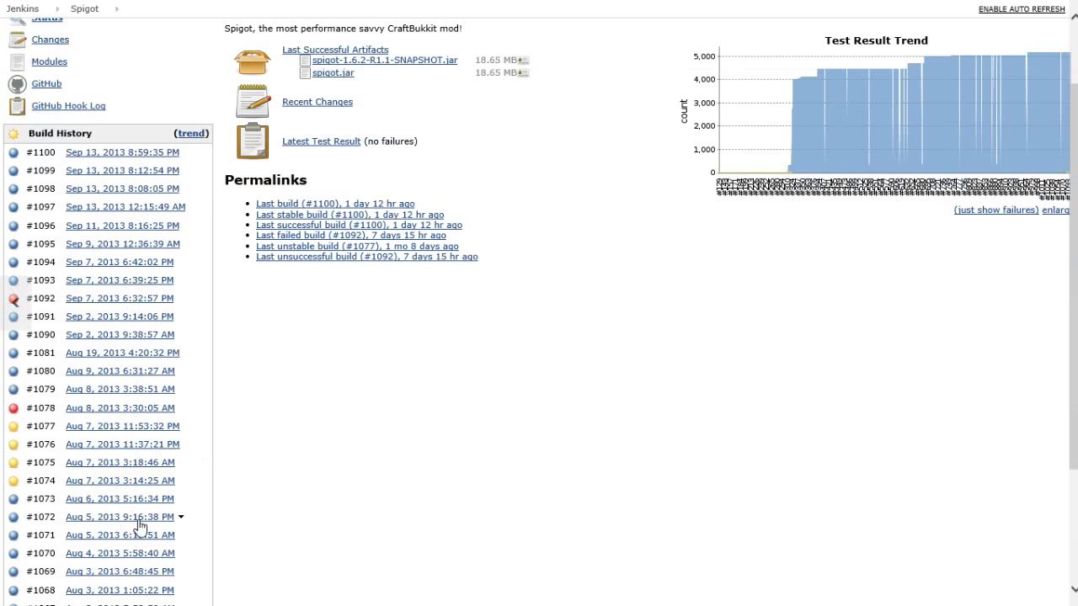
pyautogui.scroll(-1, 84, 497)
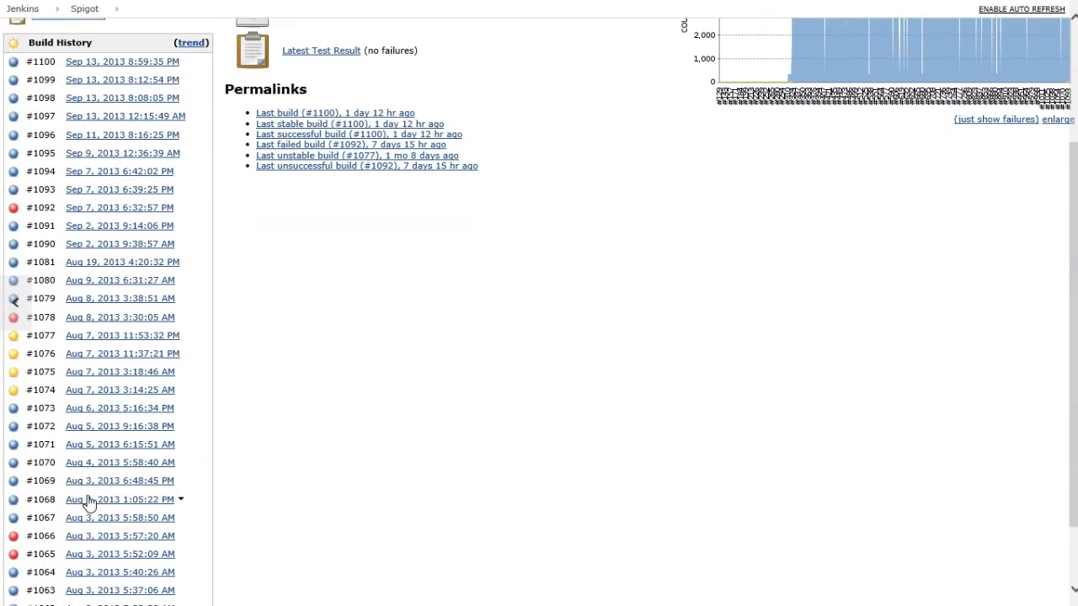
pyautogui.scroll(1, 114, 489)
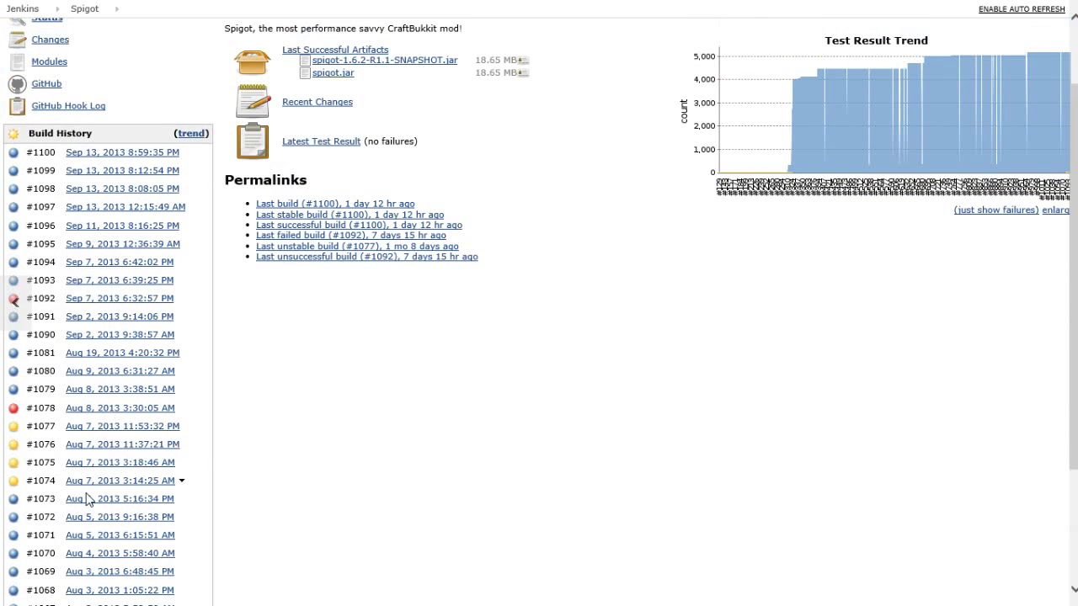
pyautogui.scroll(-2, 89, 500)
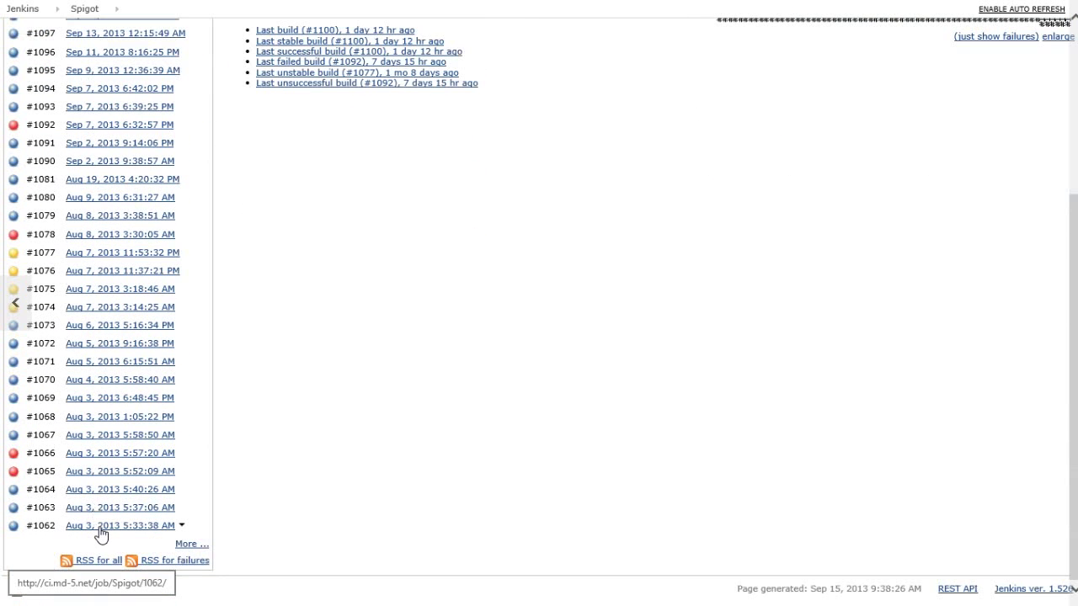
pyautogui.scroll(2, 101, 345)
pyautogui.scroll(1, 101, 343)
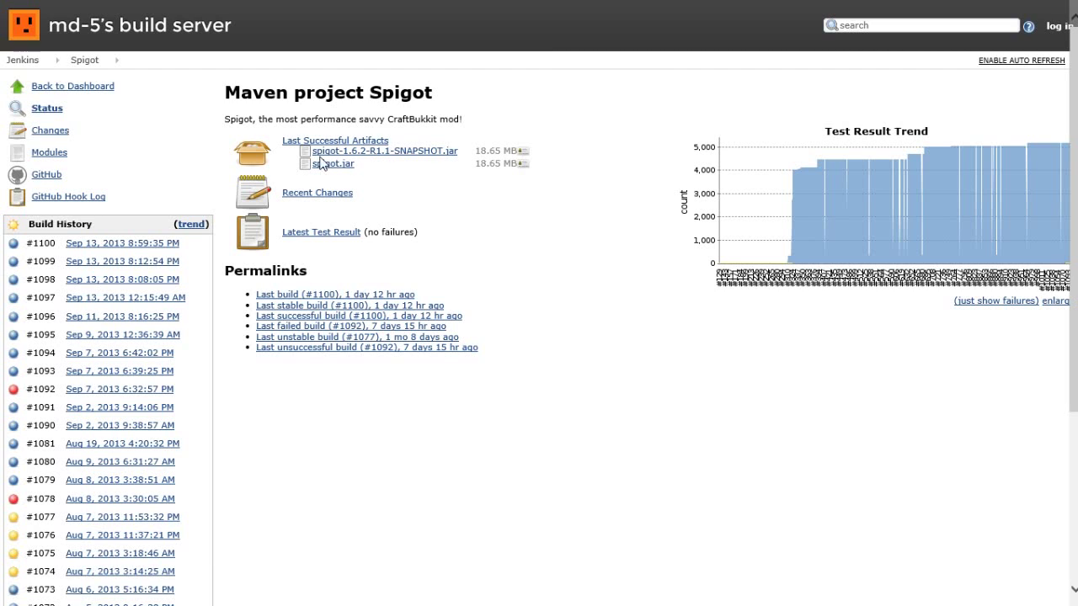
# Return to the desktop and close the Modded Server folder window.
pyautogui.rightClick(528, 335)
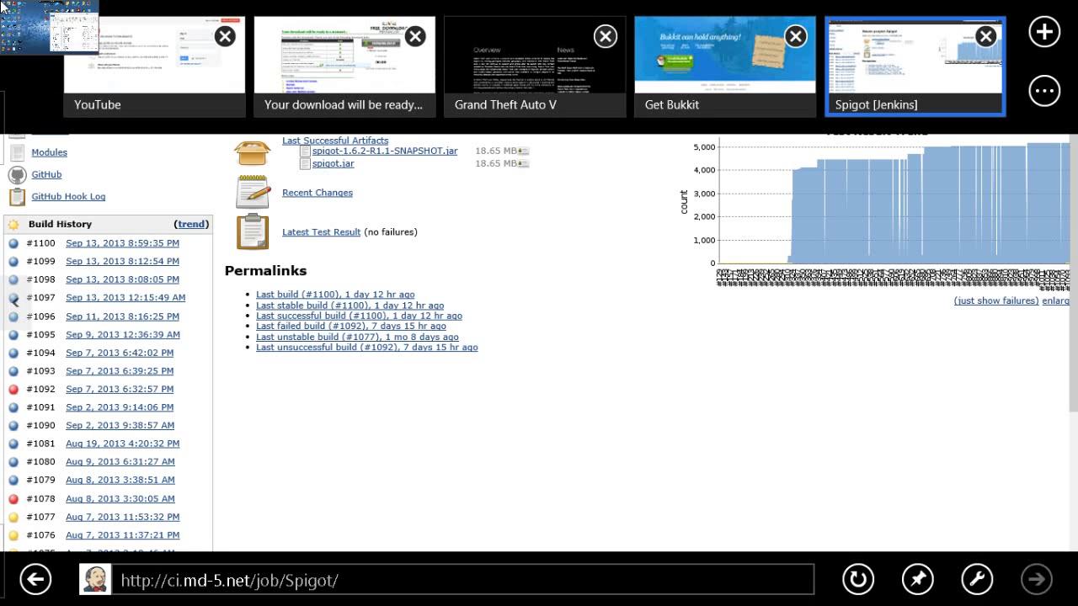
pyautogui.click(2, 5)
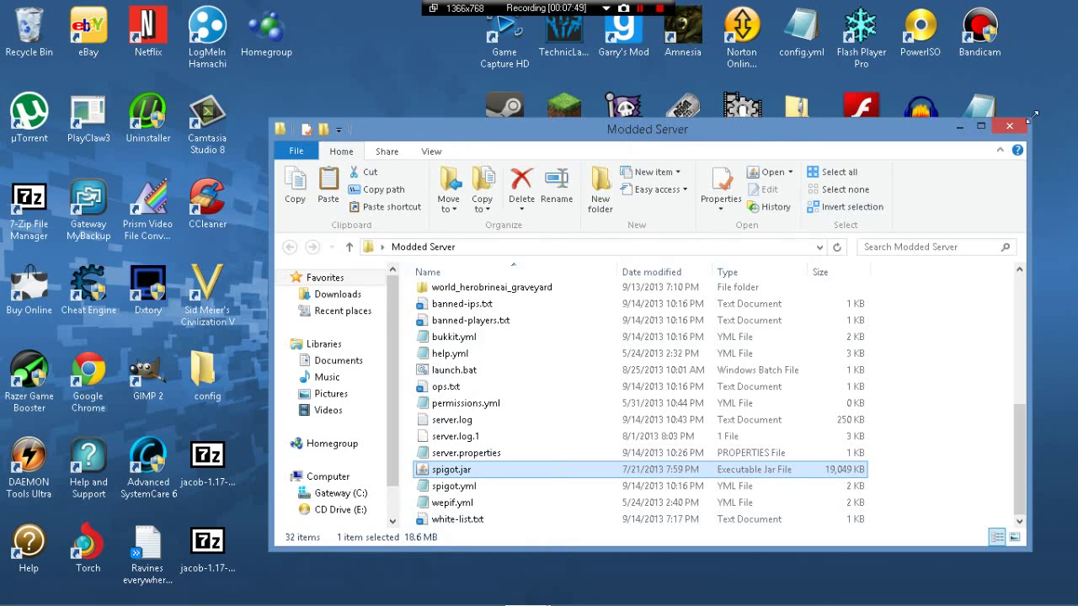
pyautogui.click(1010, 127)
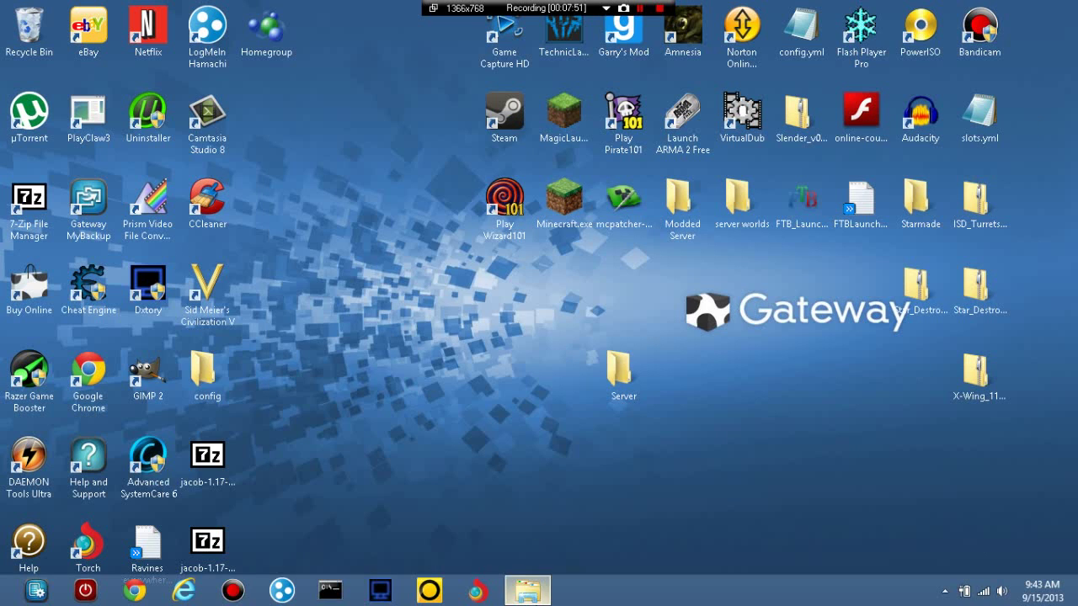
# Run start.bat from the Server folder to launch the Spigot server.
pyautogui.click(531, 591)
pyautogui.doubleClick(304, 367)
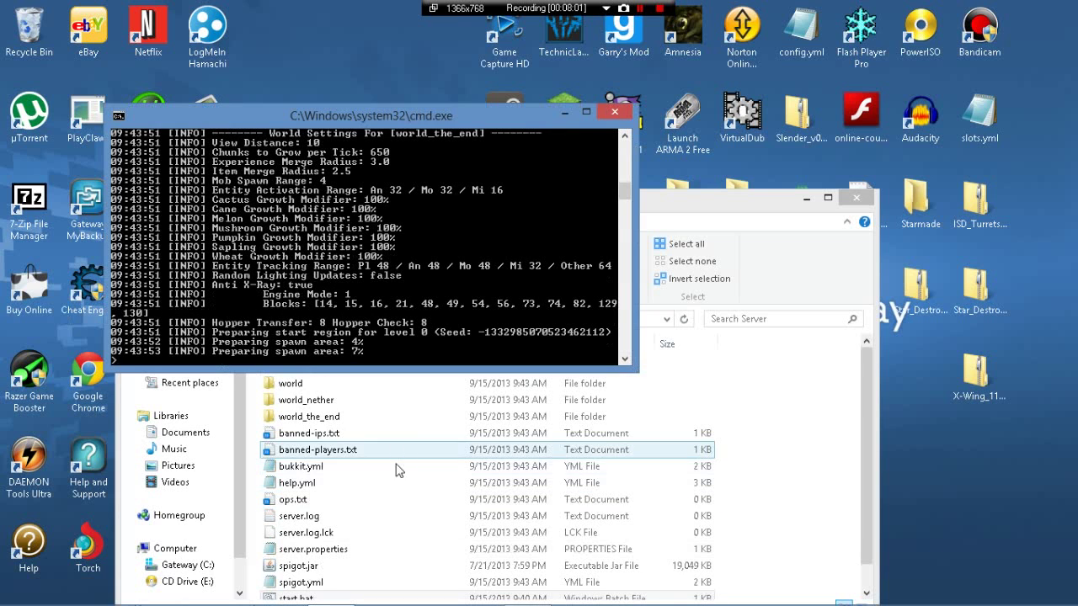
pyautogui.click(400, 597)
# Rearrange the folder and console windows so the server log shows until it prints Done.
pyautogui.moveTo(708, 209); pyautogui.dragTo(729, 208)
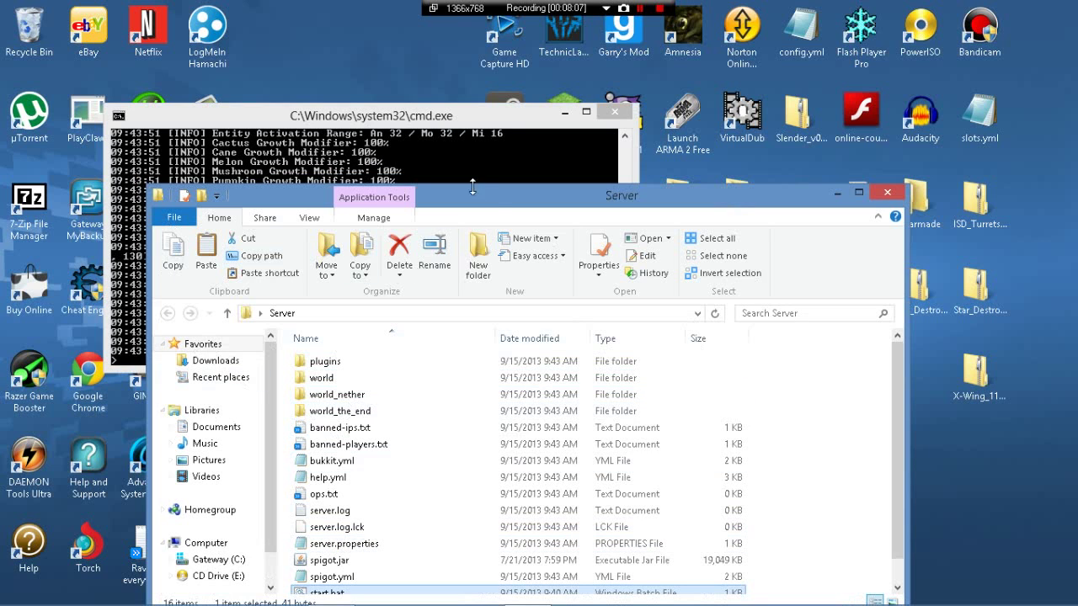
pyautogui.moveTo(489, 193); pyautogui.dragTo(515, 84)
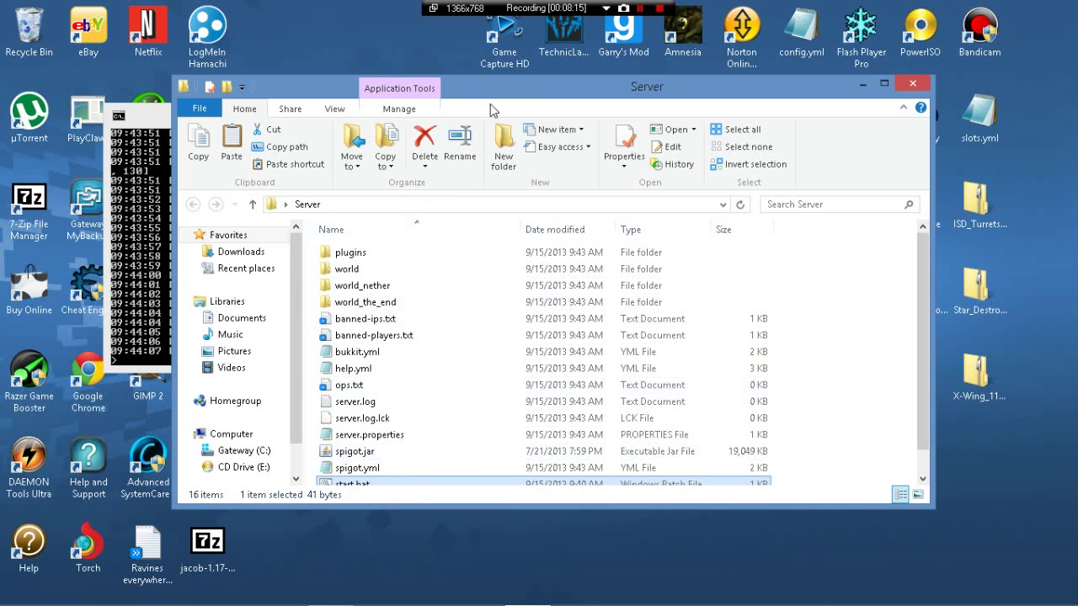
pyautogui.moveTo(505, 94); pyautogui.dragTo(777, 124)
pyautogui.moveTo(329, 102); pyautogui.dragTo(0, 134)
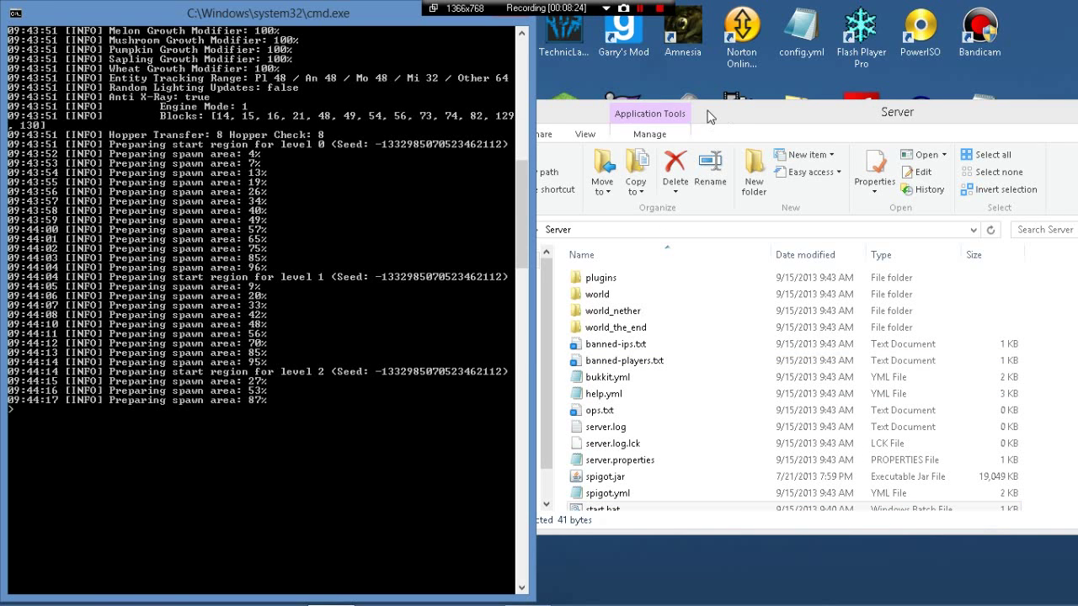
pyautogui.moveTo(712, 124); pyautogui.dragTo(607, 119)
pyautogui.scroll(-1, 627, 495)
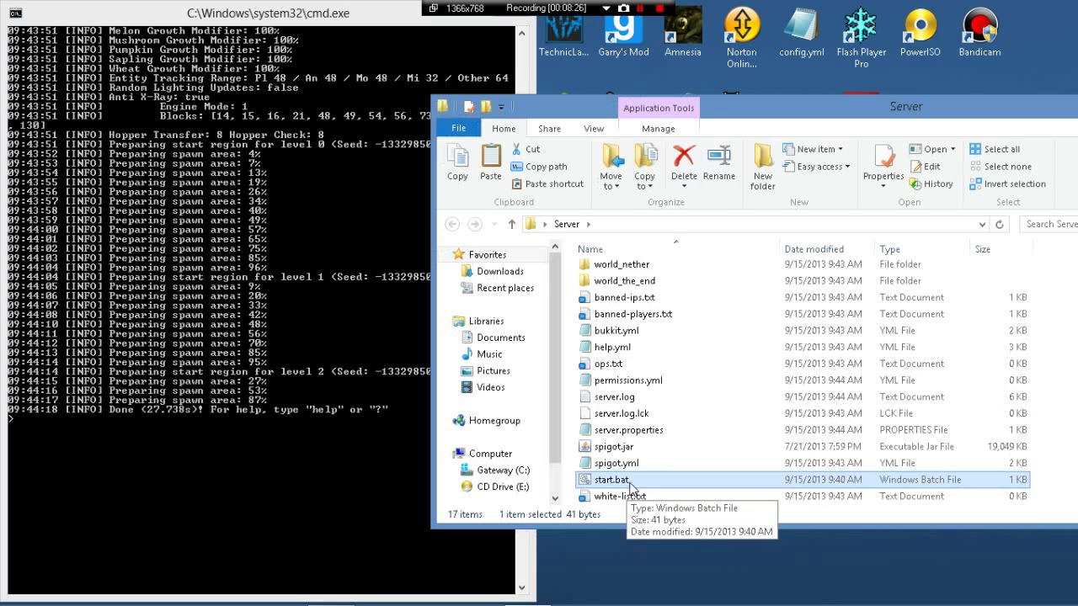
# Open server.properties in Notepad, then stop the server and close its console.
pyautogui.doubleClick(615, 432)
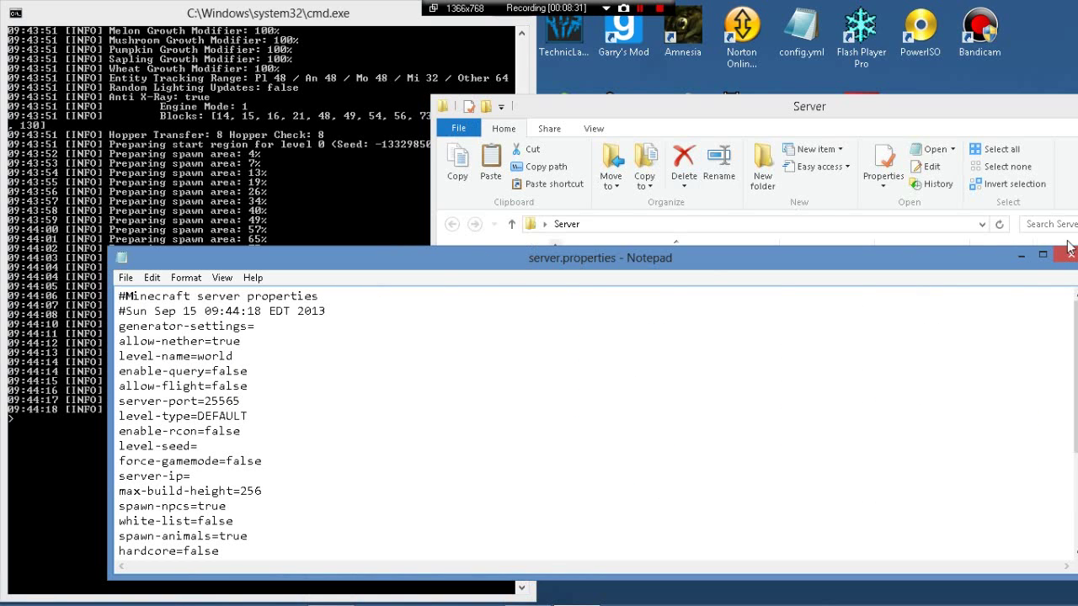
pyautogui.click(1021, 254)
pyautogui.click(200, 284)
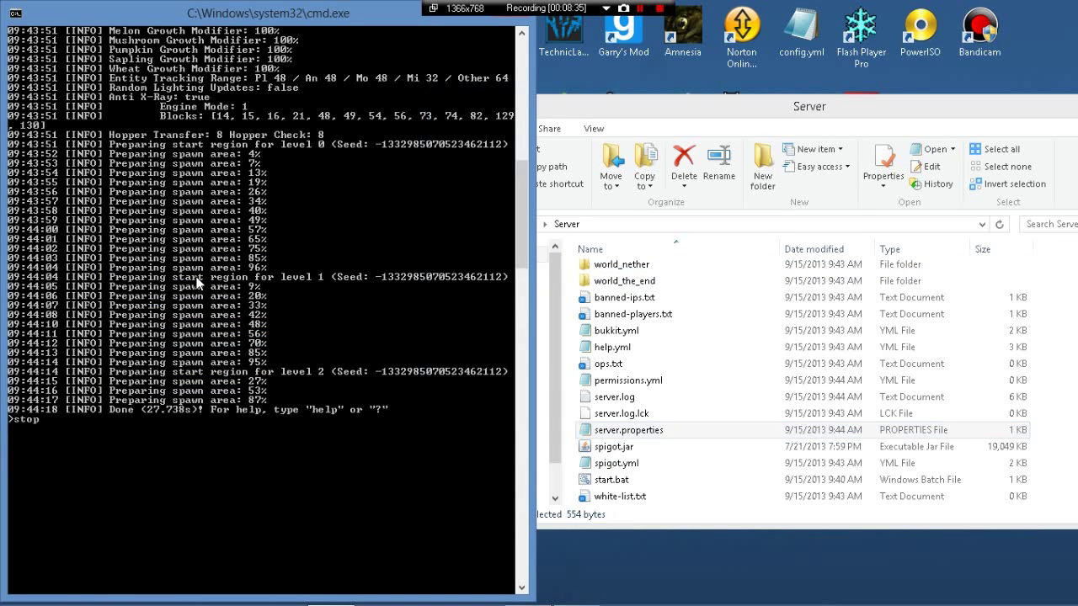
pyautogui.press('Return')
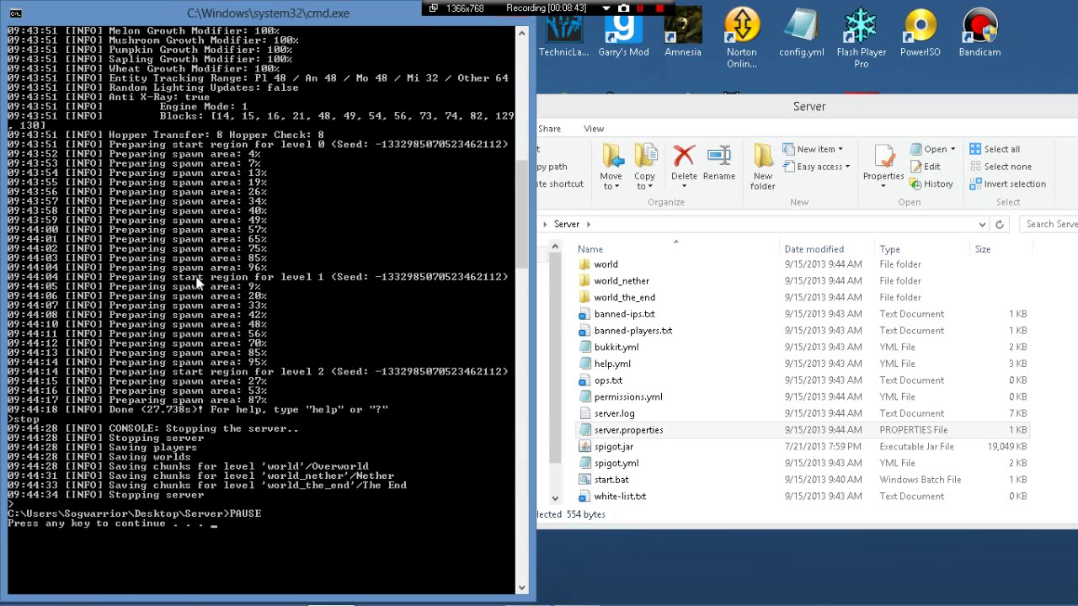
pyautogui.press('Return')
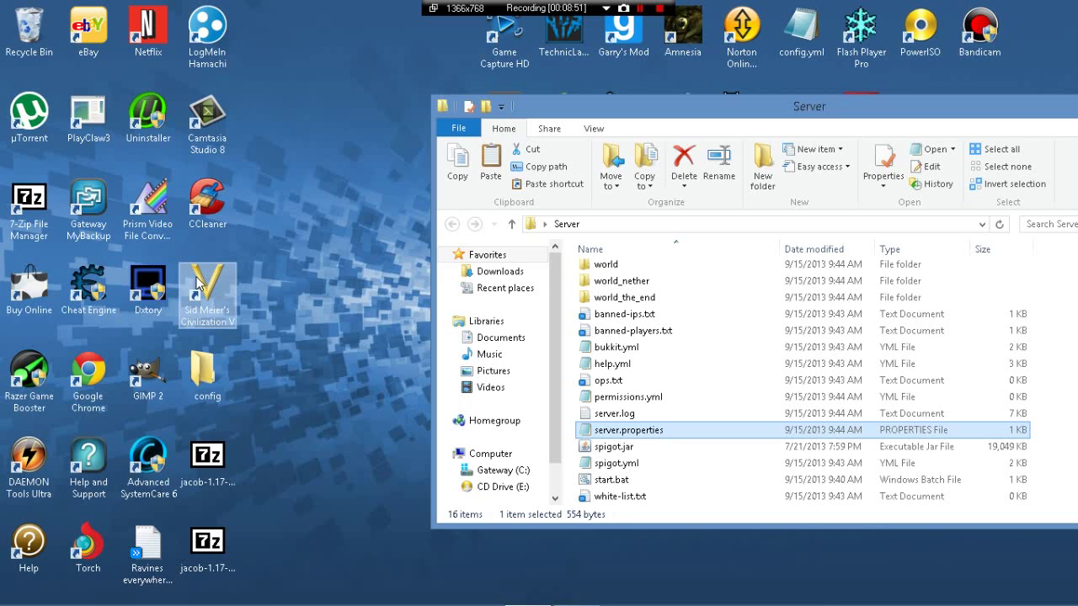
# Close the server.properties Notepad window and minimize the Server folder window.
pyautogui.moveTo(501, 594)
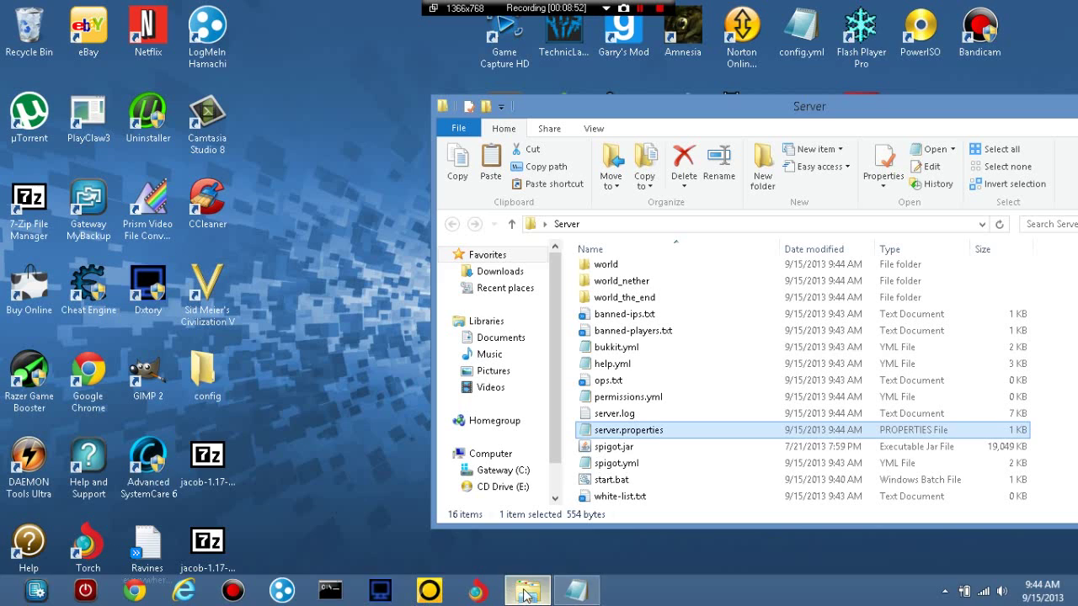
pyautogui.moveTo(587, 595)
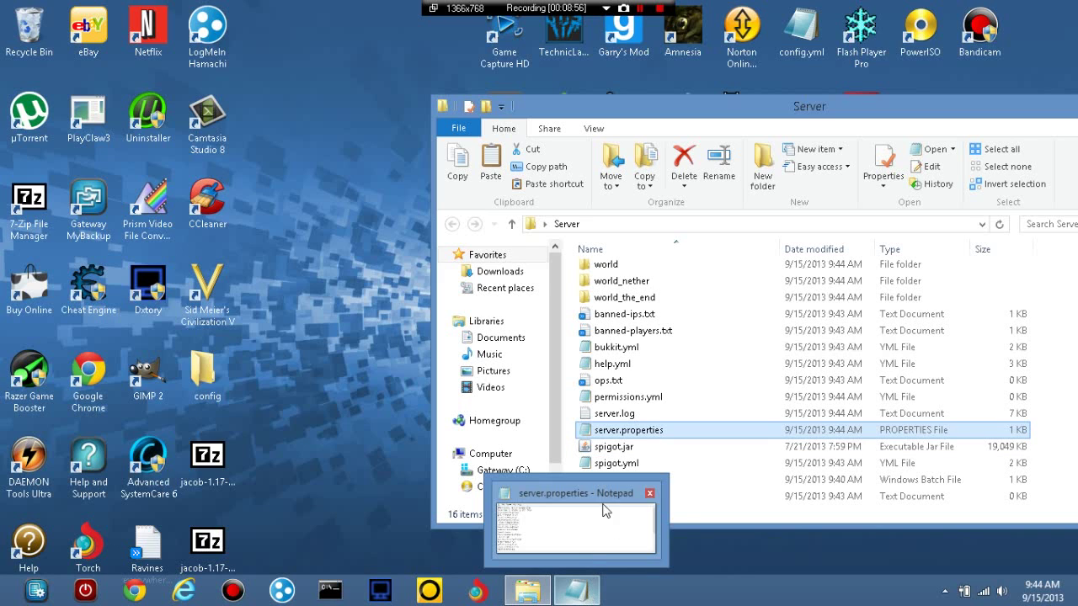
pyautogui.moveTo(538, 587)
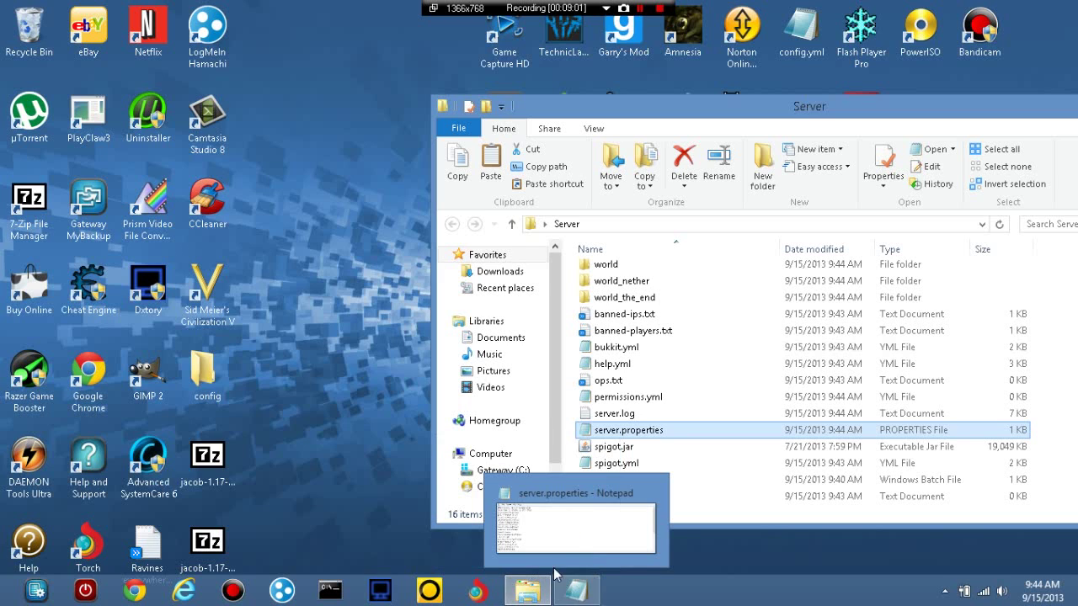
pyautogui.click(278, 354)
pyautogui.moveTo(355, 599)
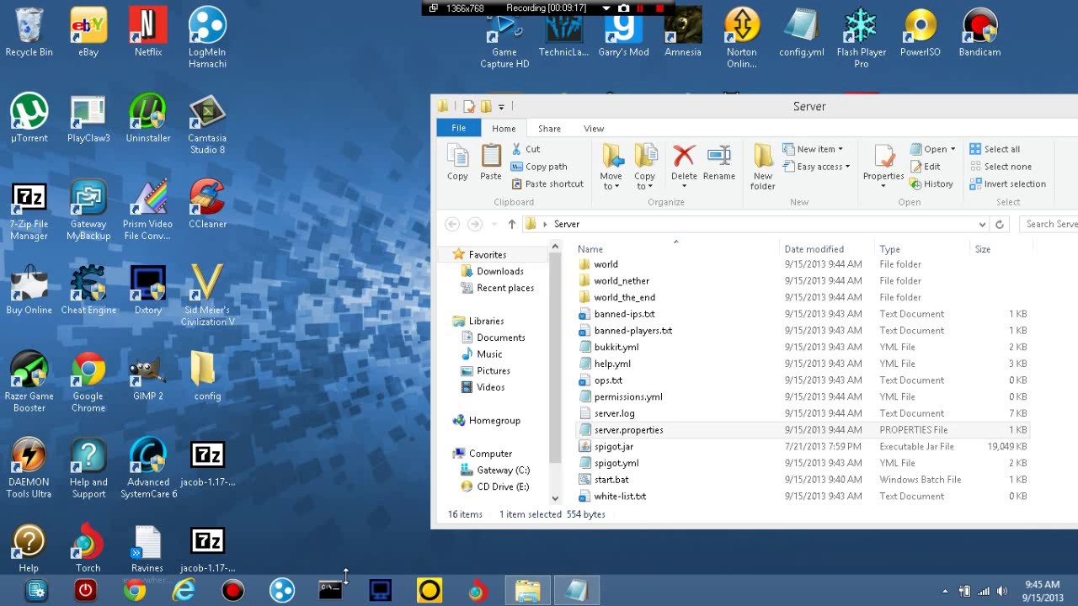
pyautogui.click(544, 591)
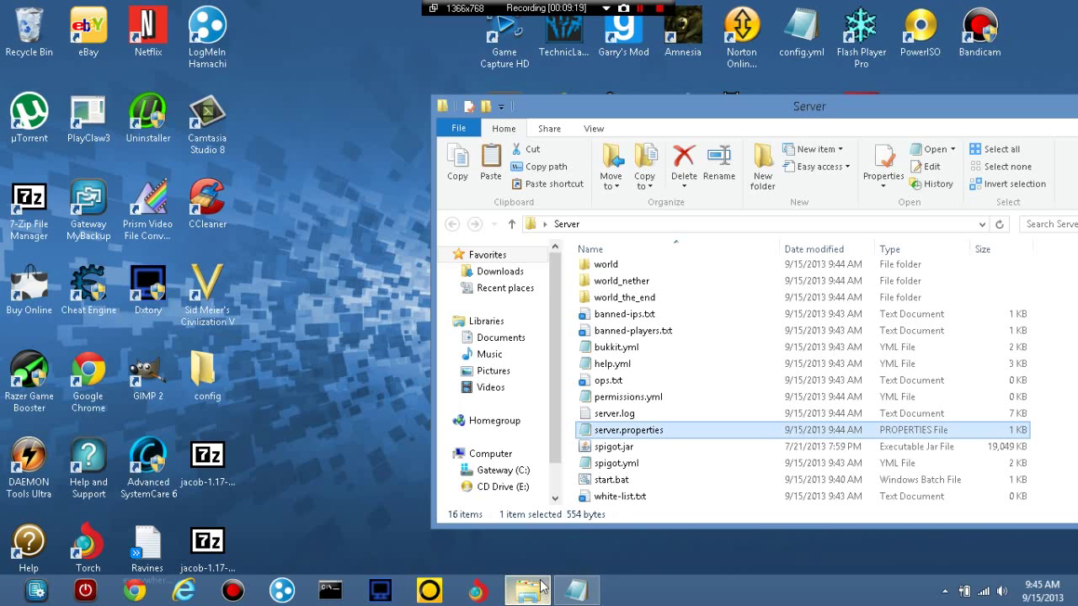
pyautogui.click(573, 591)
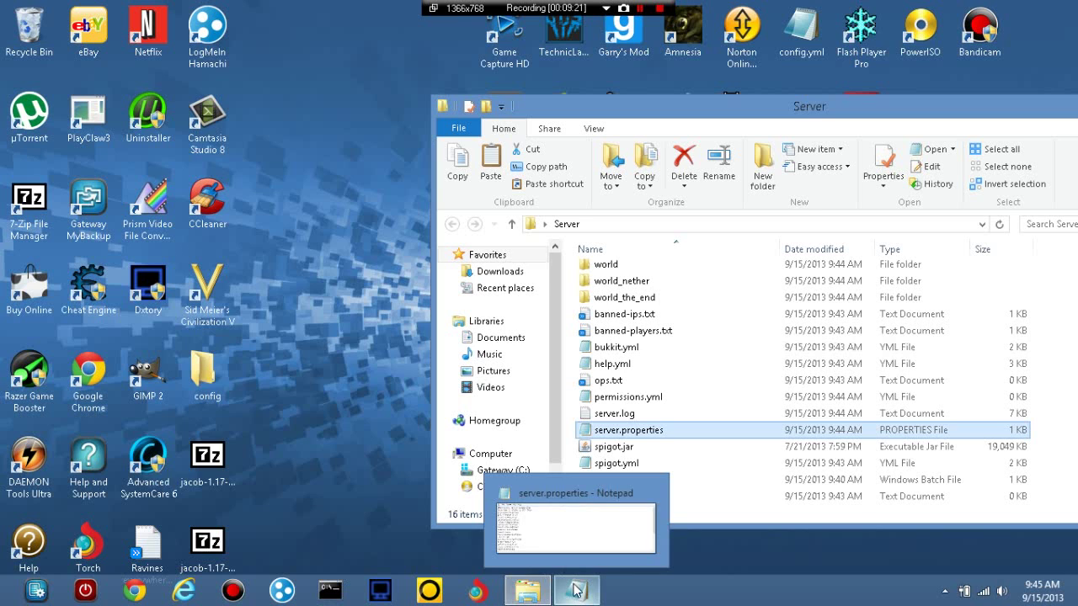
pyautogui.hotkey('alt', 'F4')
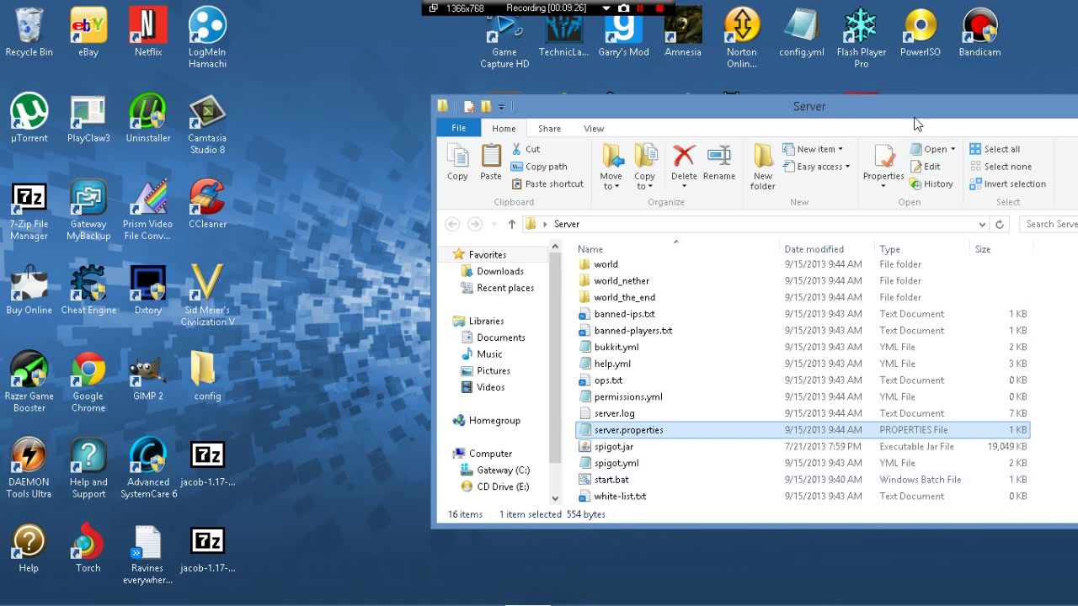
pyautogui.moveTo(896, 109); pyautogui.dragTo(616, 114)
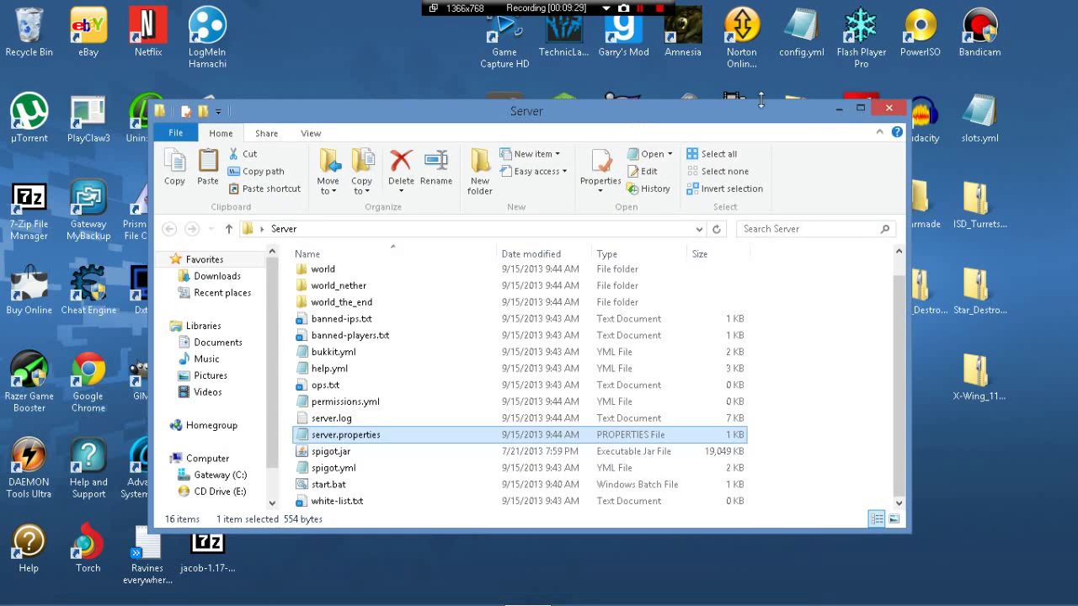
pyautogui.click(840, 111)
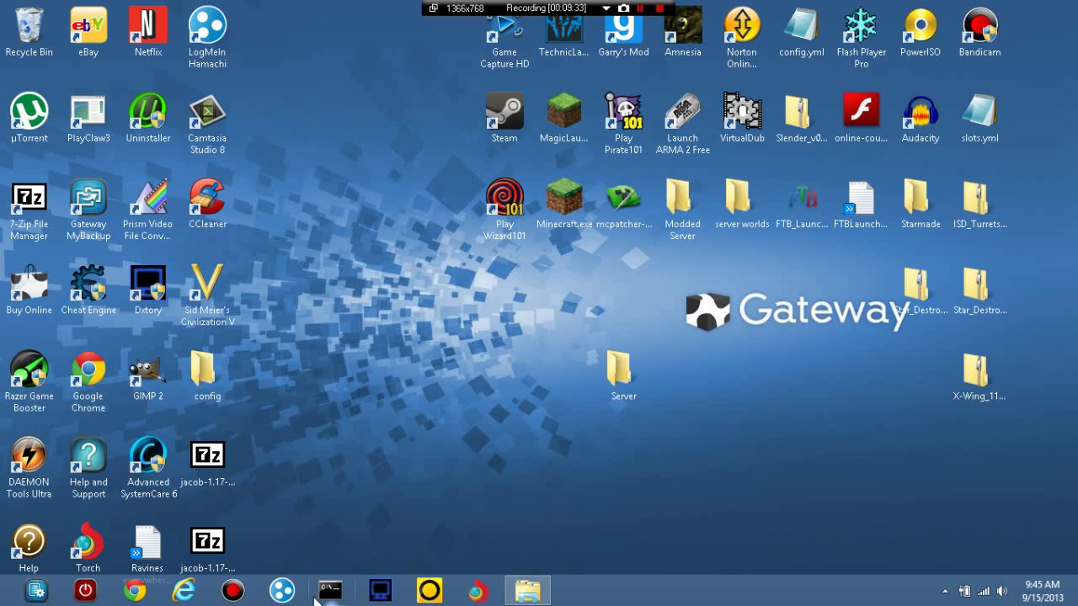
# Open Command Prompt, move it toward the centre, and run ipconfig.
pyautogui.click(331, 591)
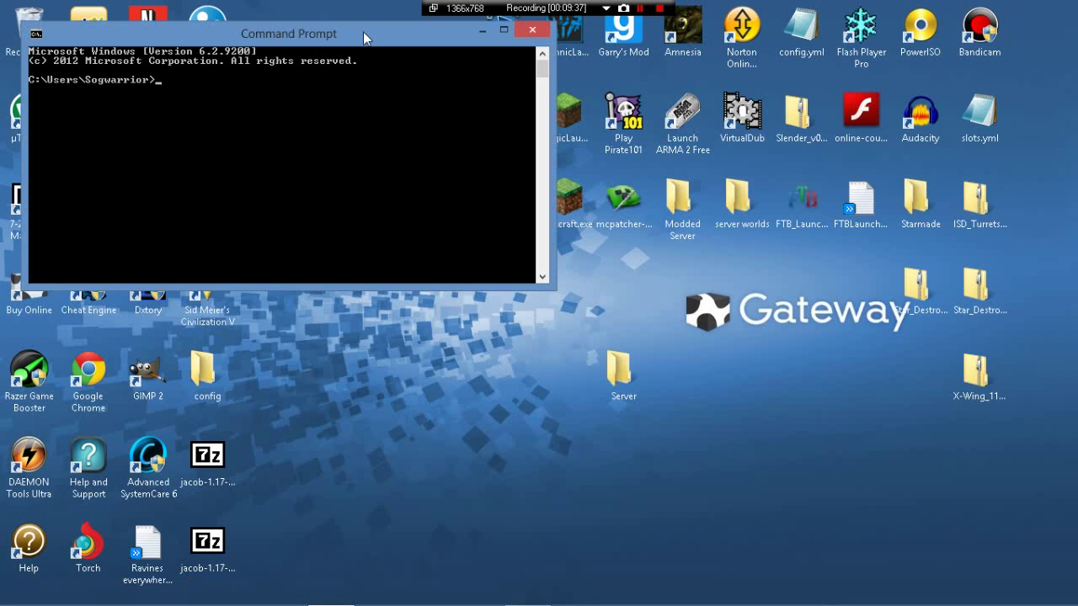
pyautogui.moveTo(363, 31); pyautogui.dragTo(584, 99)
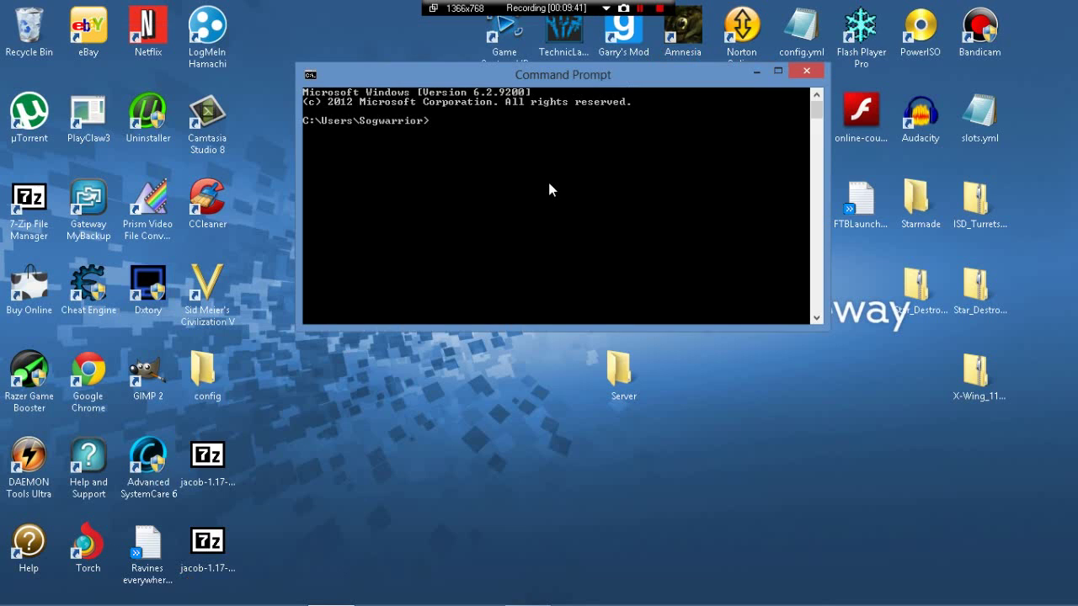
pyautogui.write('ipconfig')
pyautogui.moveTo(12, 599)
pyautogui.moveTo(283, 600)
pyautogui.moveTo(340, 593)
pyautogui.press('Return')
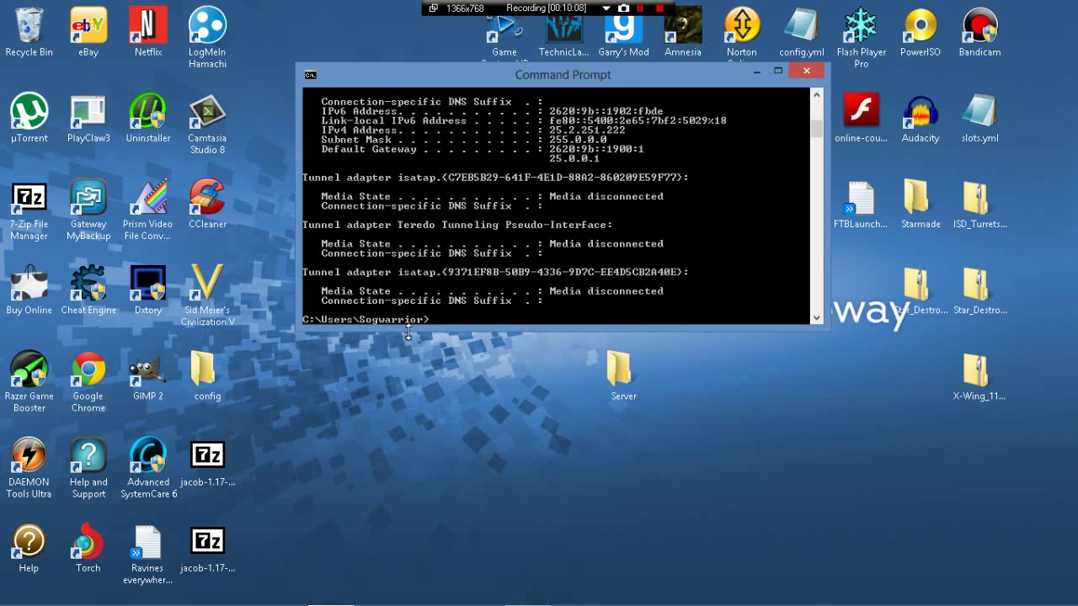
# Read the Wi-Fi IPv4 192.168.1.9 and gateway 192.168.1.1, then minimize the console.
pyautogui.scroll(5, 430, 239)
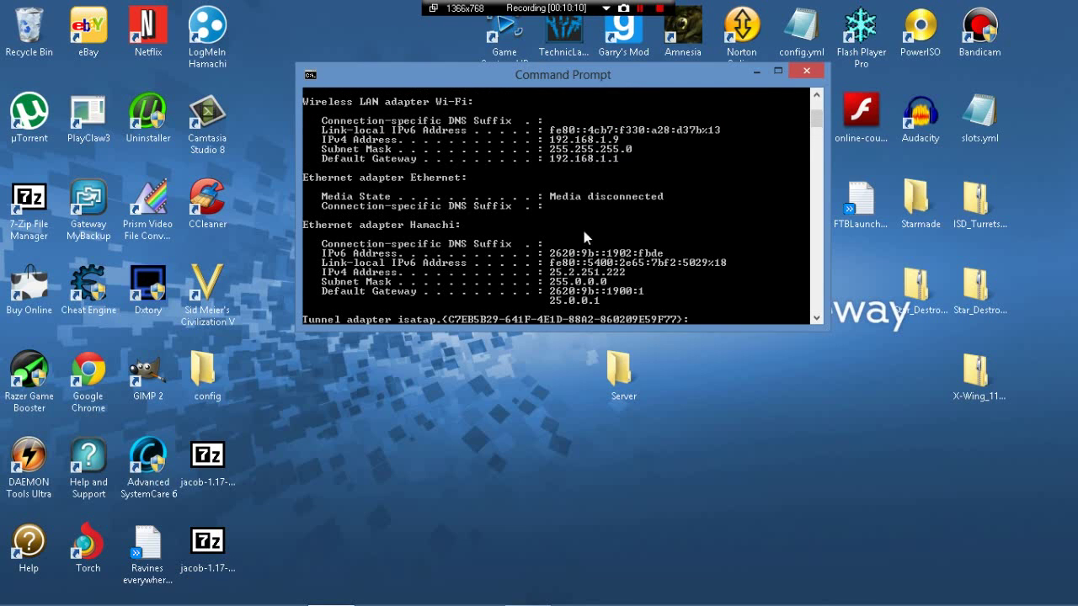
pyautogui.scroll(1, 550, 288)
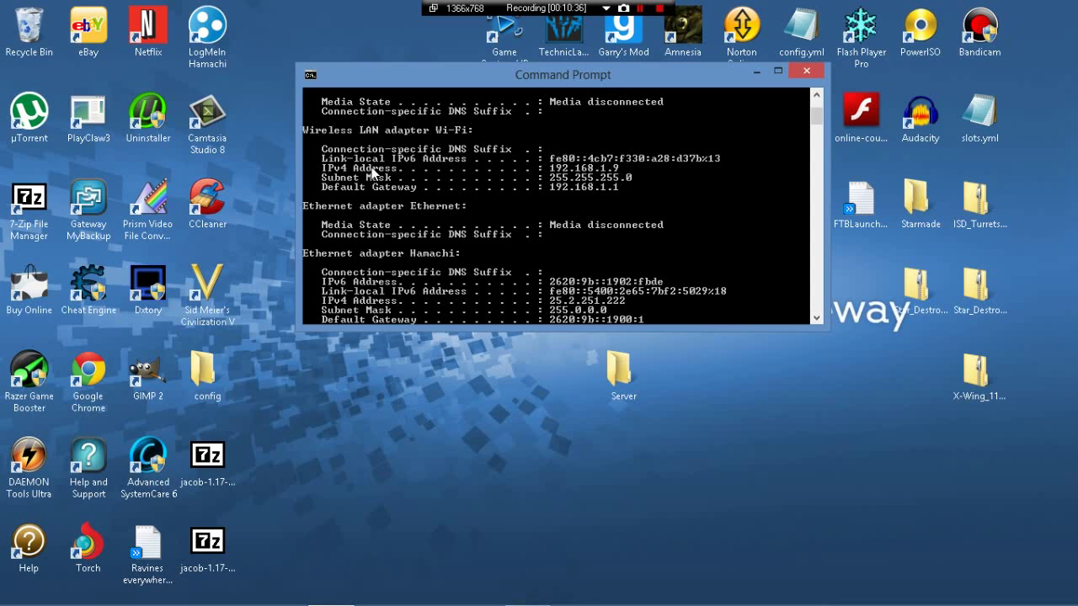
pyautogui.scroll(-1, 565, 300)
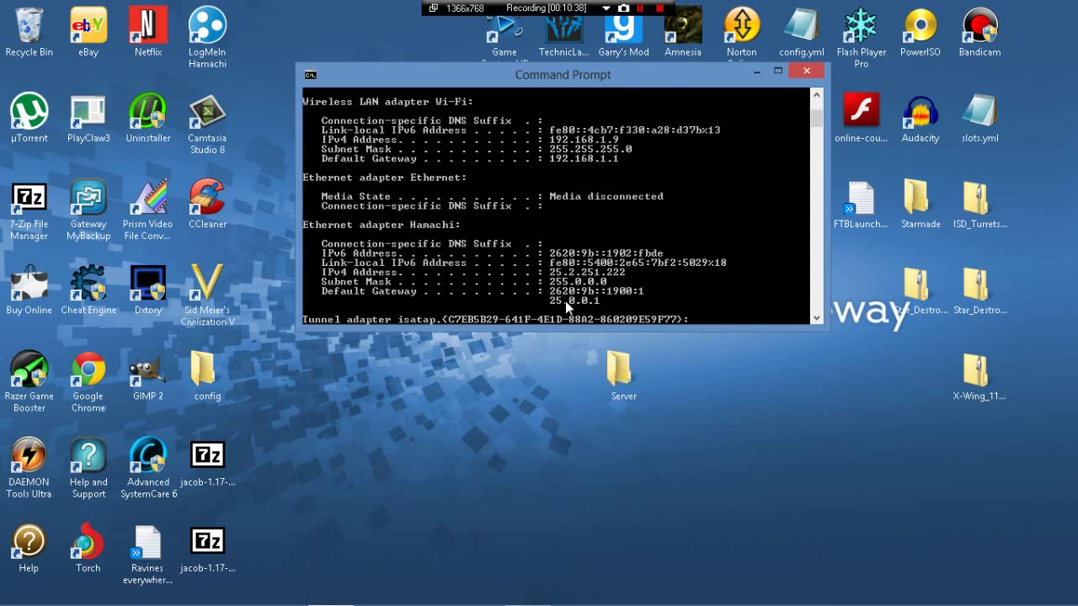
pyautogui.scroll(1, 581, 264)
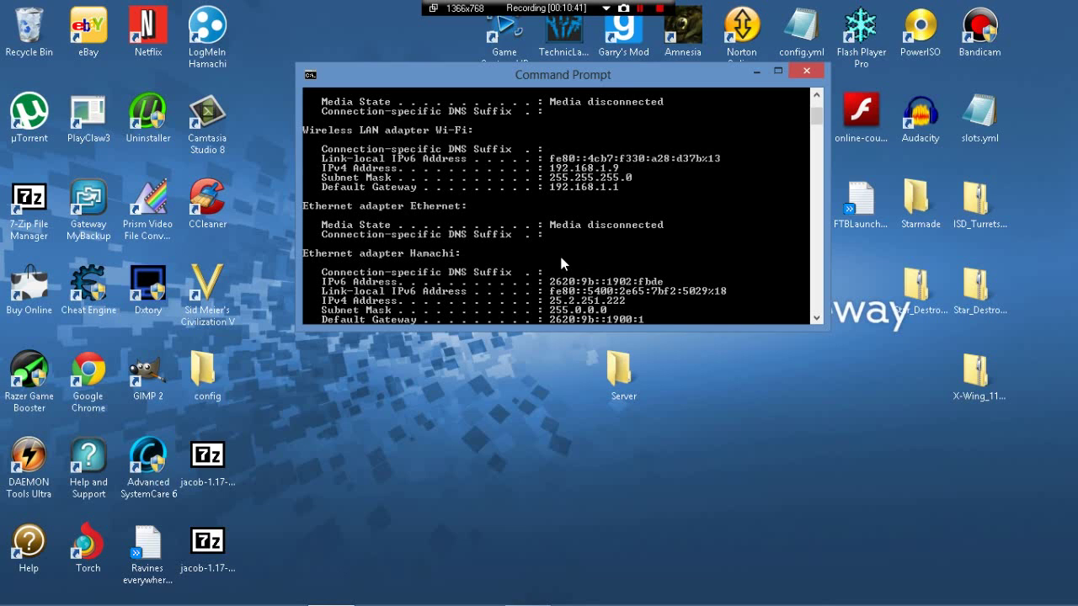
pyautogui.scroll(-1, 565, 248)
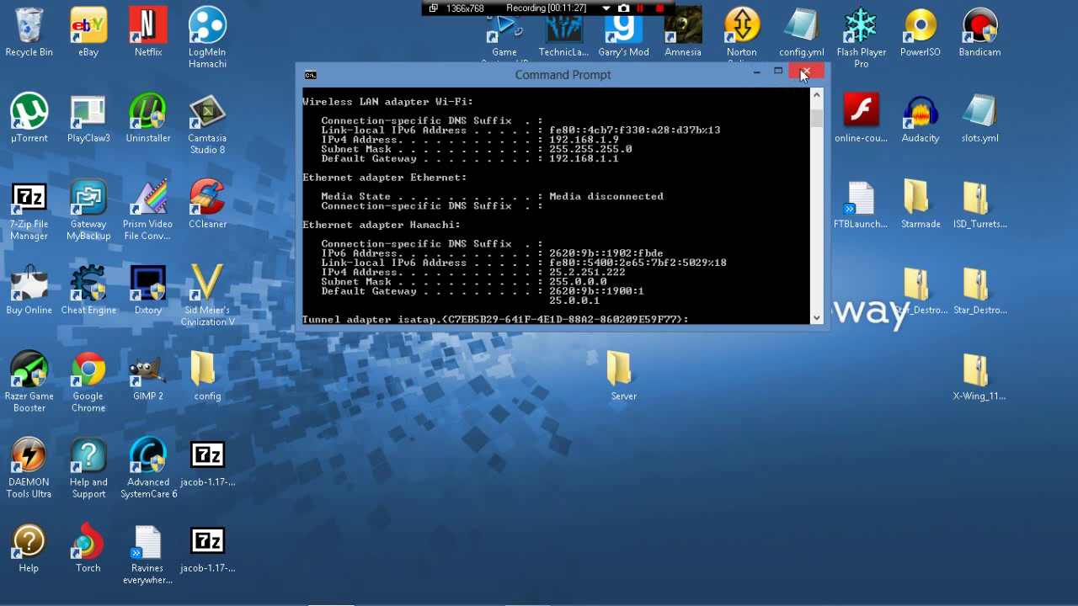
pyautogui.click(751, 72)
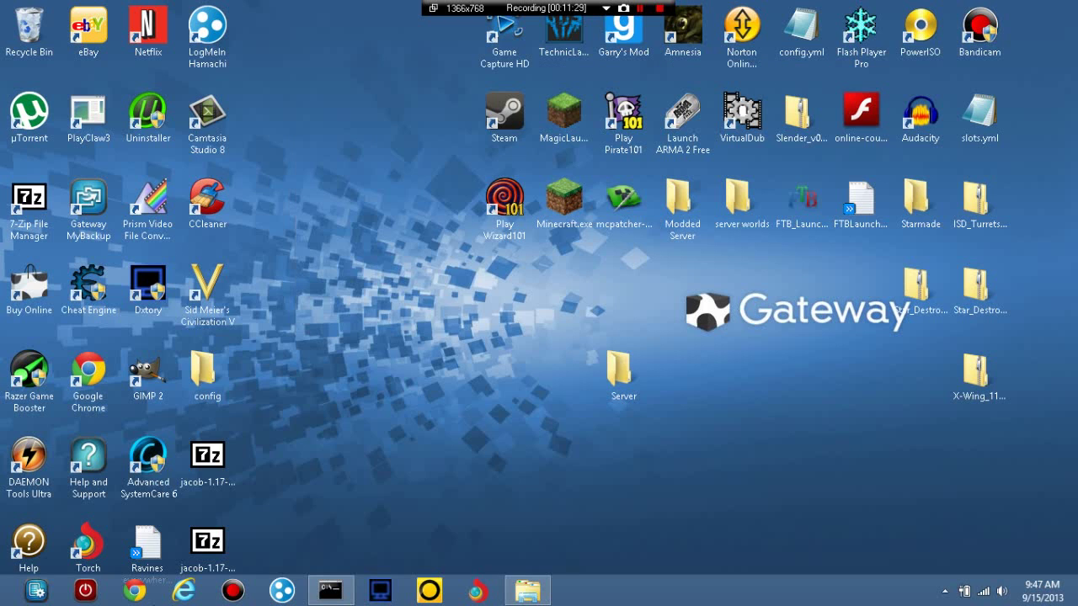
# Open Internet Explorer and load the router address 192.168.1.1 to reach its login prompt.
pyautogui.click(192, 595)
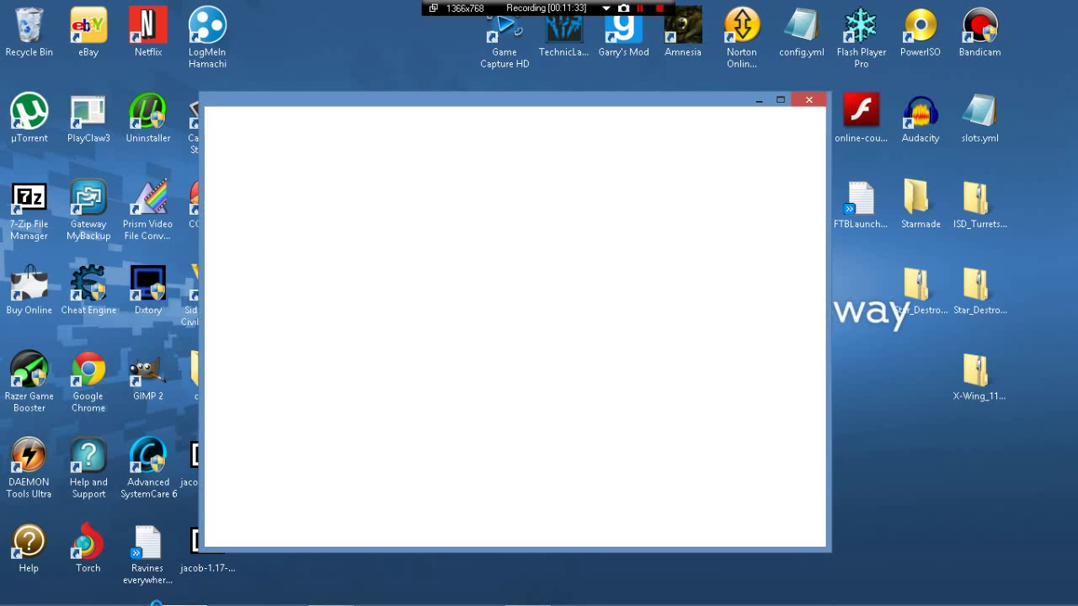
pyautogui.moveTo(152, 596)
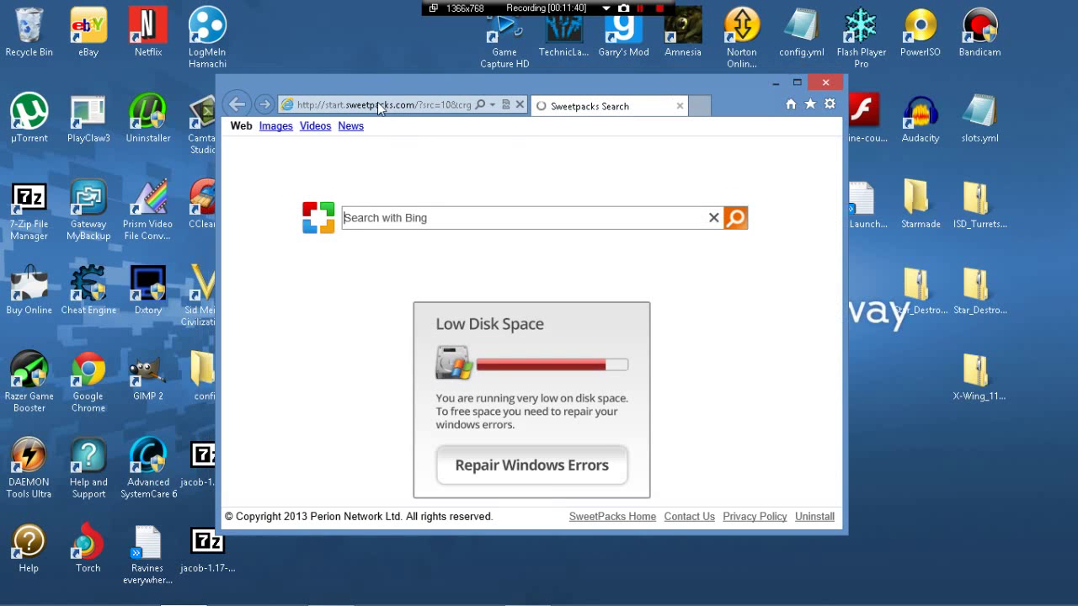
pyautogui.moveTo(19, 181)
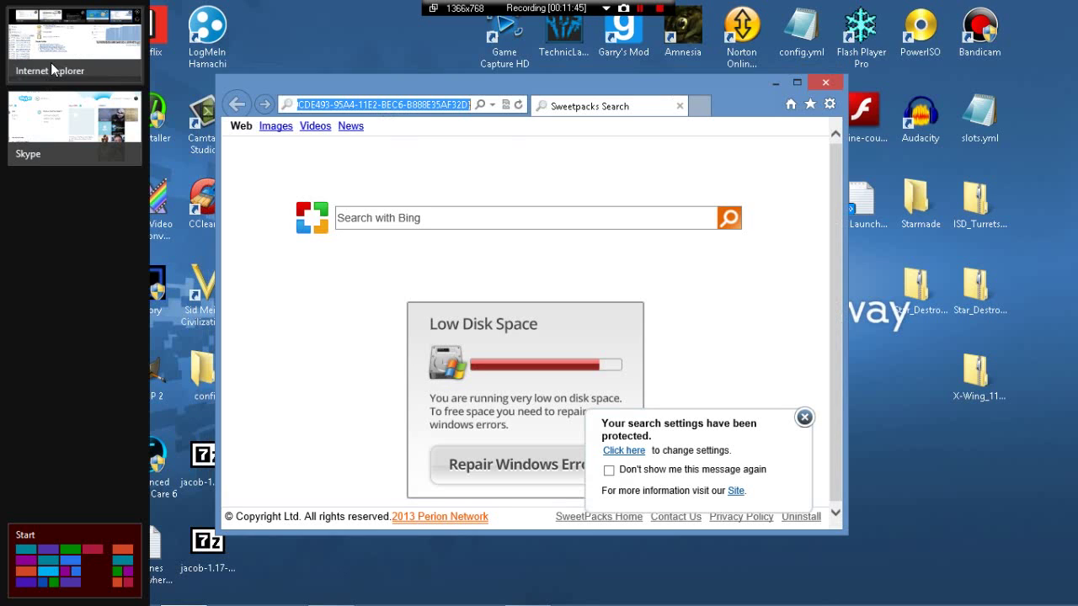
pyautogui.rightClick(77, 64)
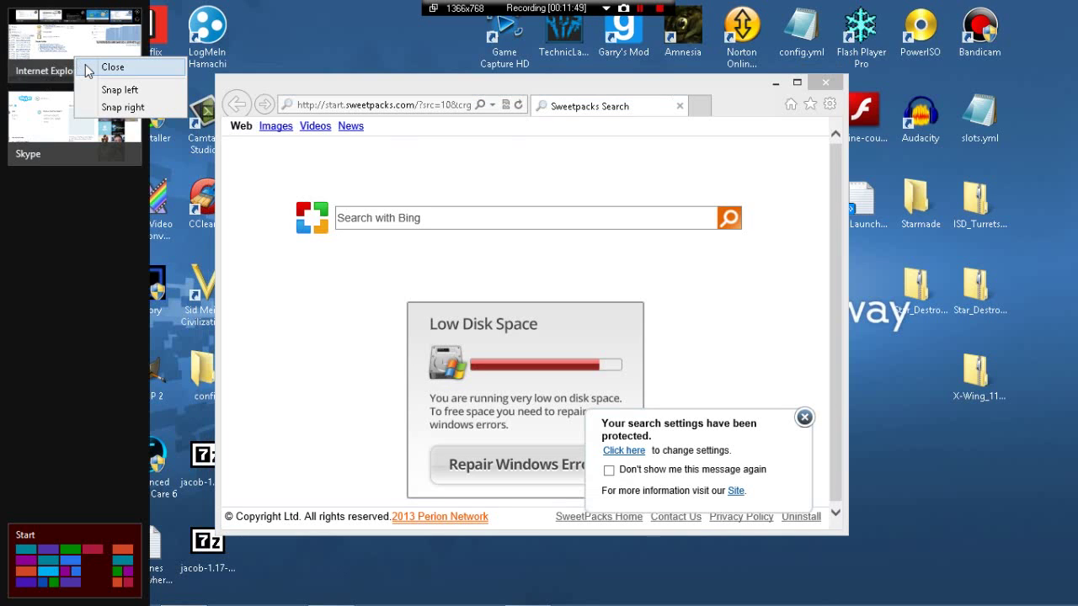
pyautogui.click(89, 69)
pyautogui.click(448, 107)
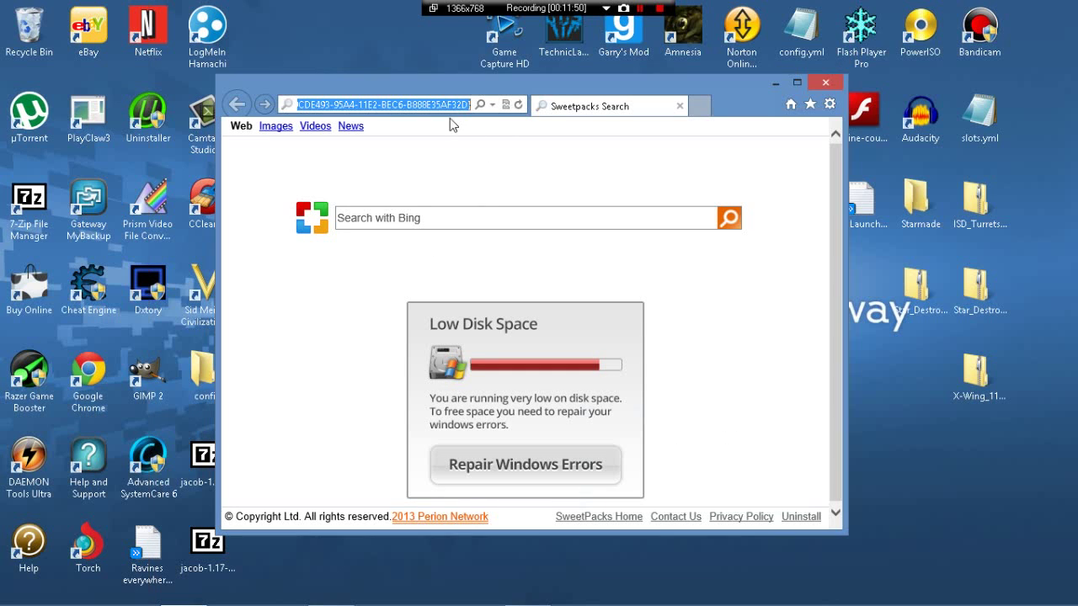
pyautogui.press('BackSpace')
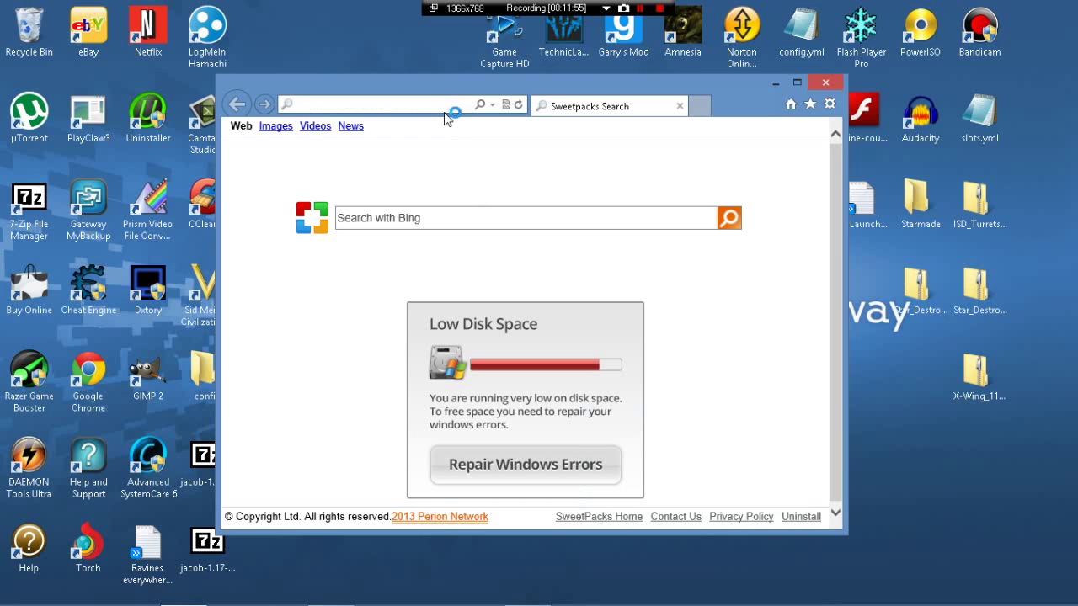
pyautogui.write('192')
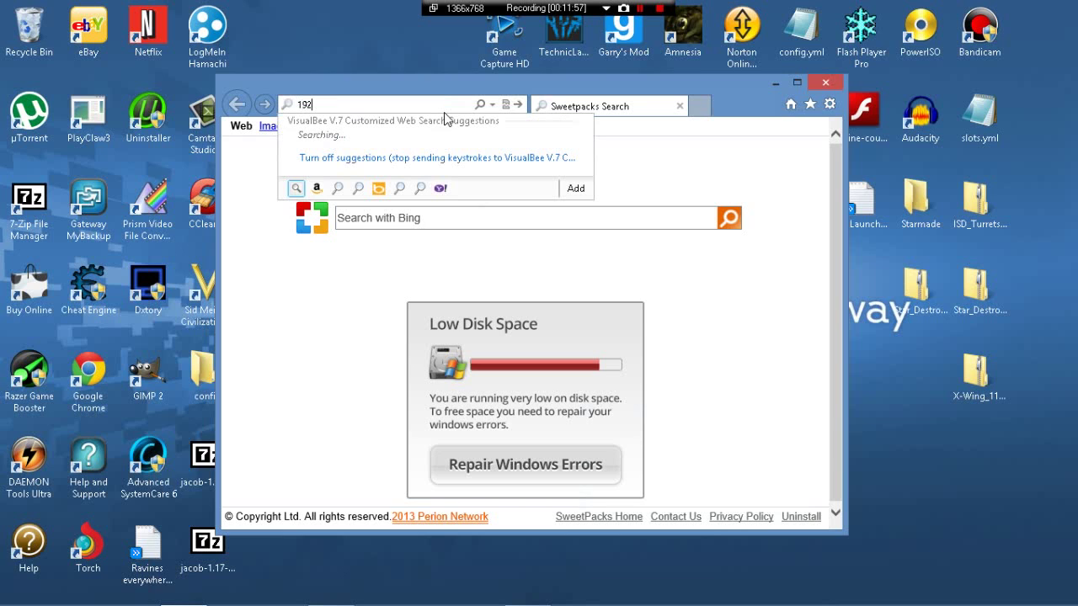
pyautogui.write('.168')
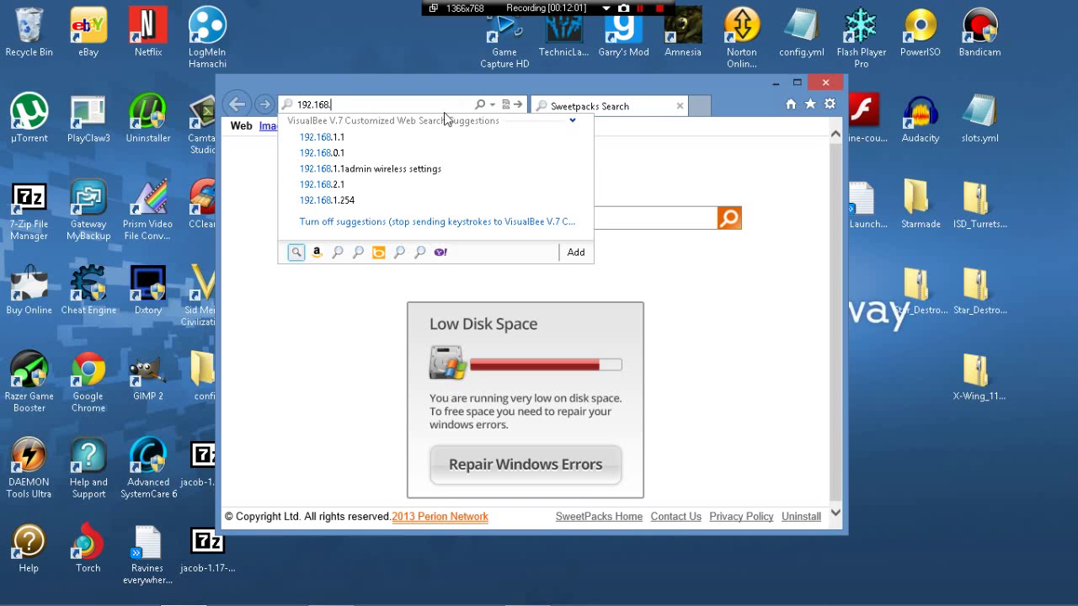
pyautogui.write('.1.1')
pyautogui.press('Return')
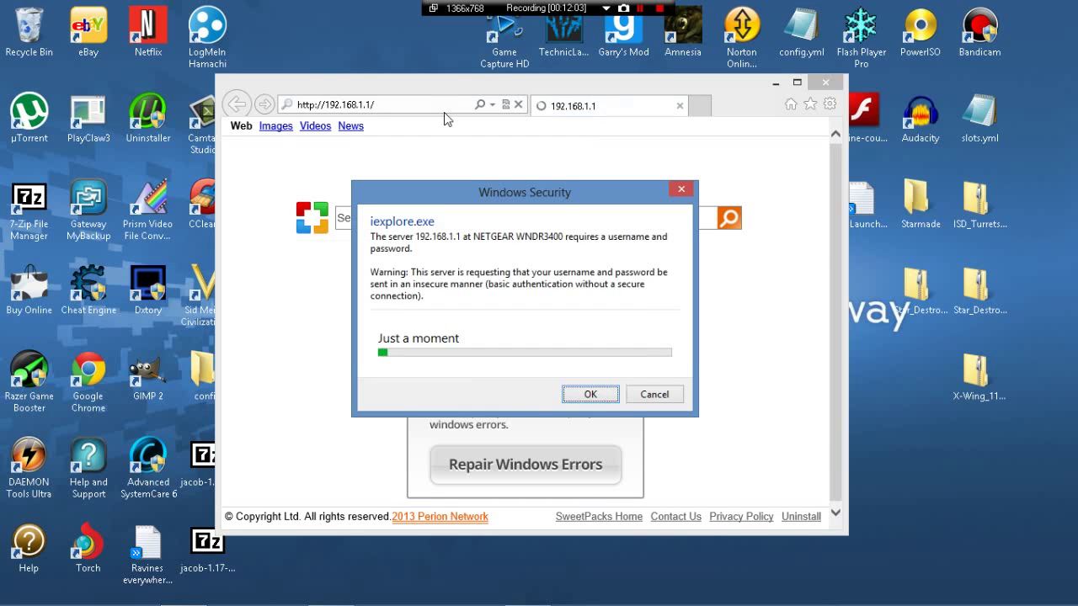
# Enter the router password in the Windows Security dialog and confirm with OK.
pyautogui.press('End')
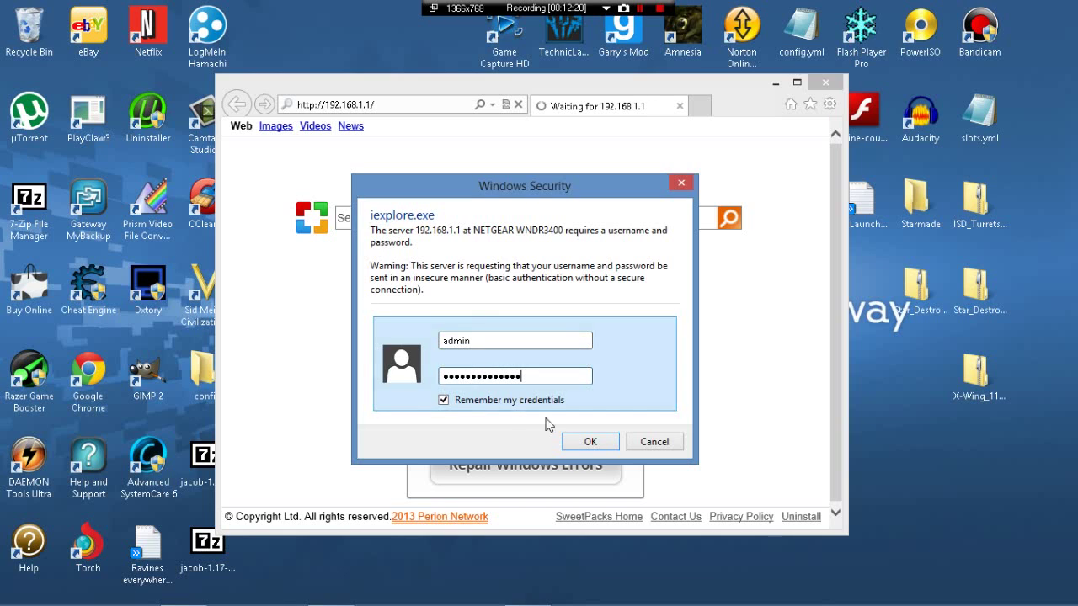
pyautogui.click(576, 442)
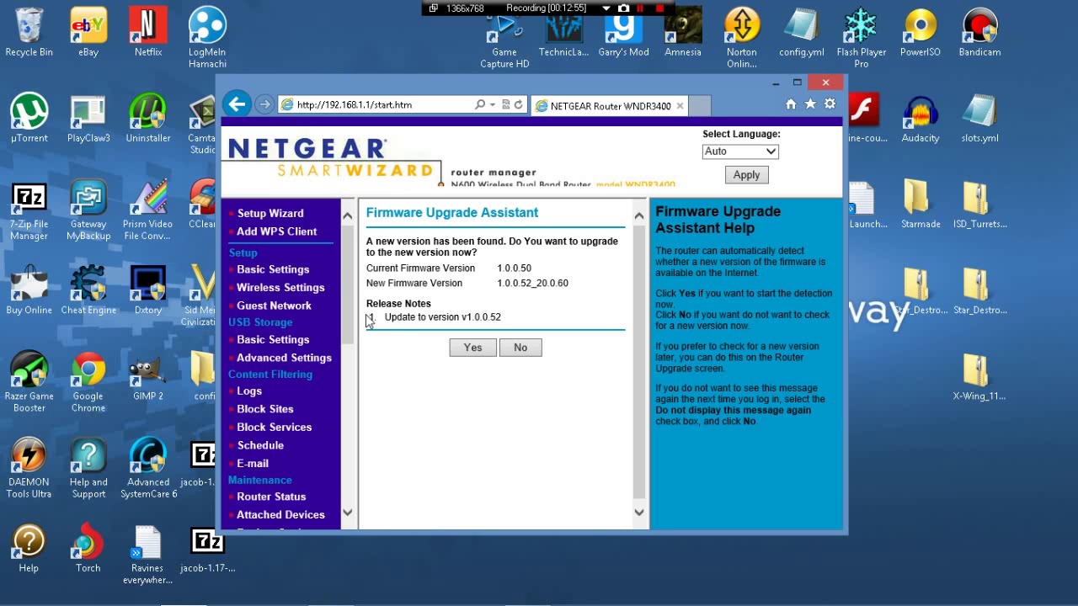
# Go to Port Forwarding / Port Triggering, maximize the browser, and choose Add Custom Service.
pyautogui.moveTo(347, 271); pyautogui.dragTo(324, 371)
pyautogui.click(286, 389)
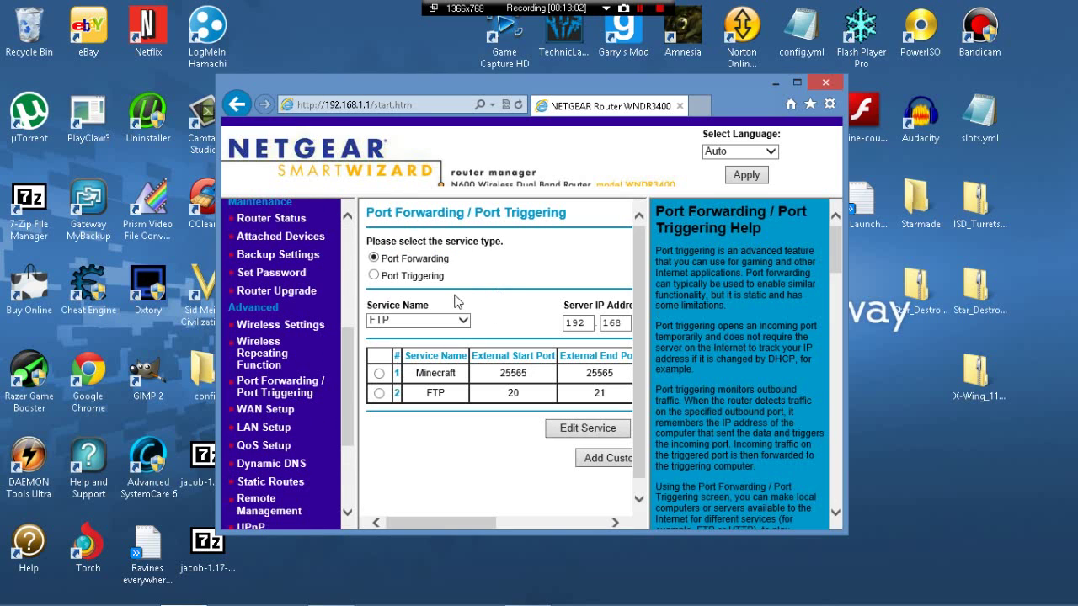
pyautogui.scroll(-1, 557, 326)
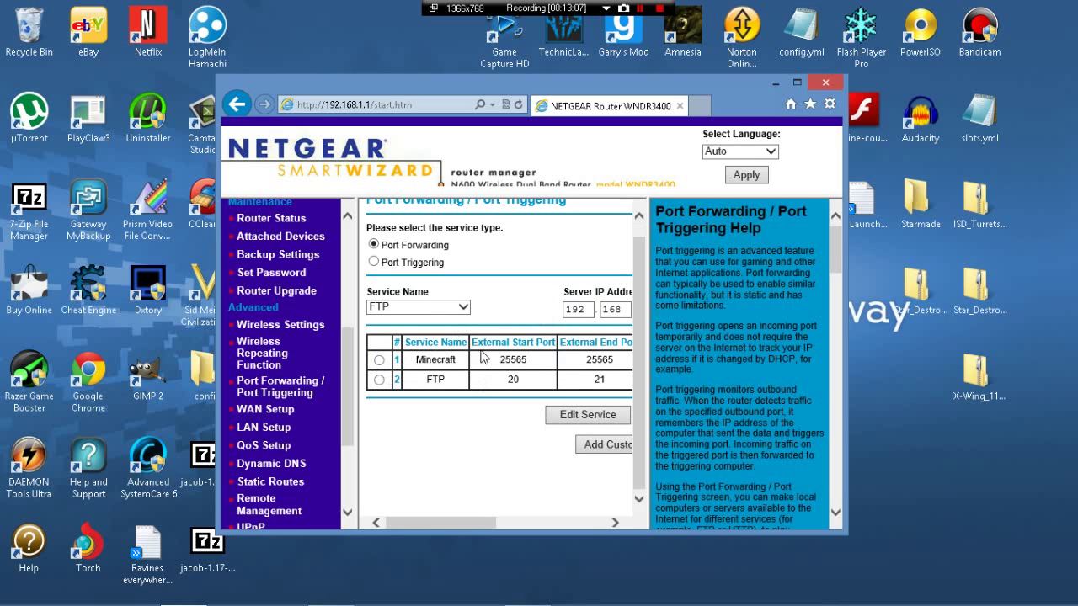
pyautogui.click(797, 83)
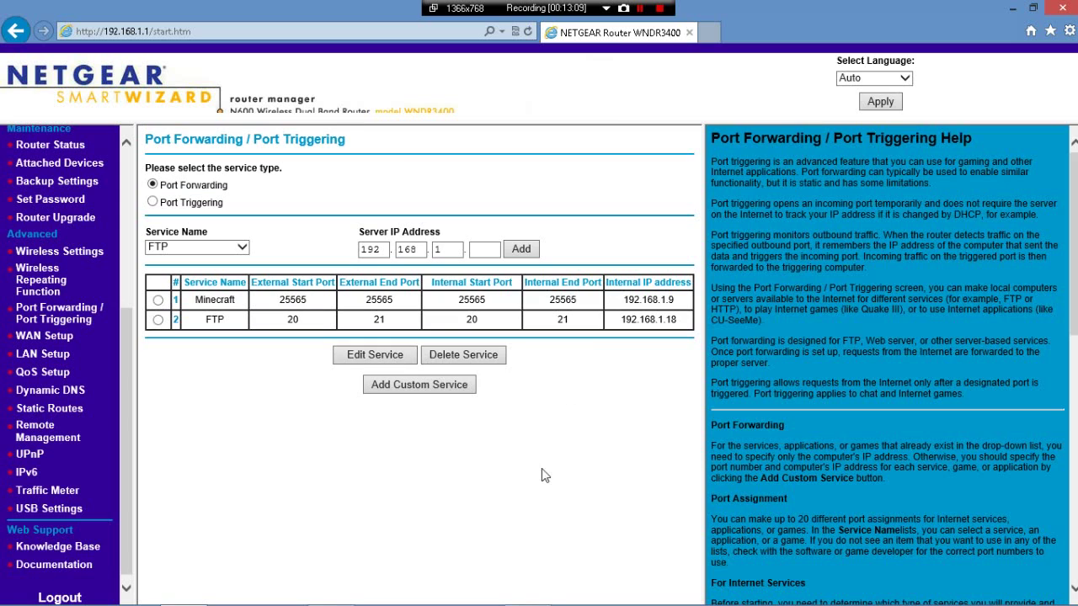
pyautogui.click(409, 387)
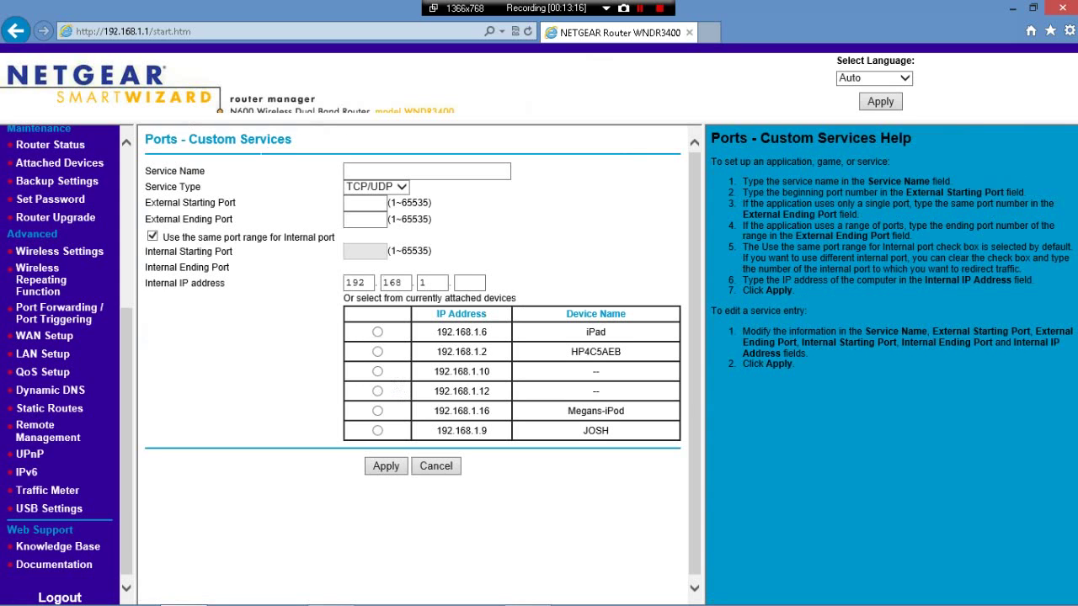
# Name the service Minecraft and set the external starting port to 25565.
pyautogui.click(377, 168)
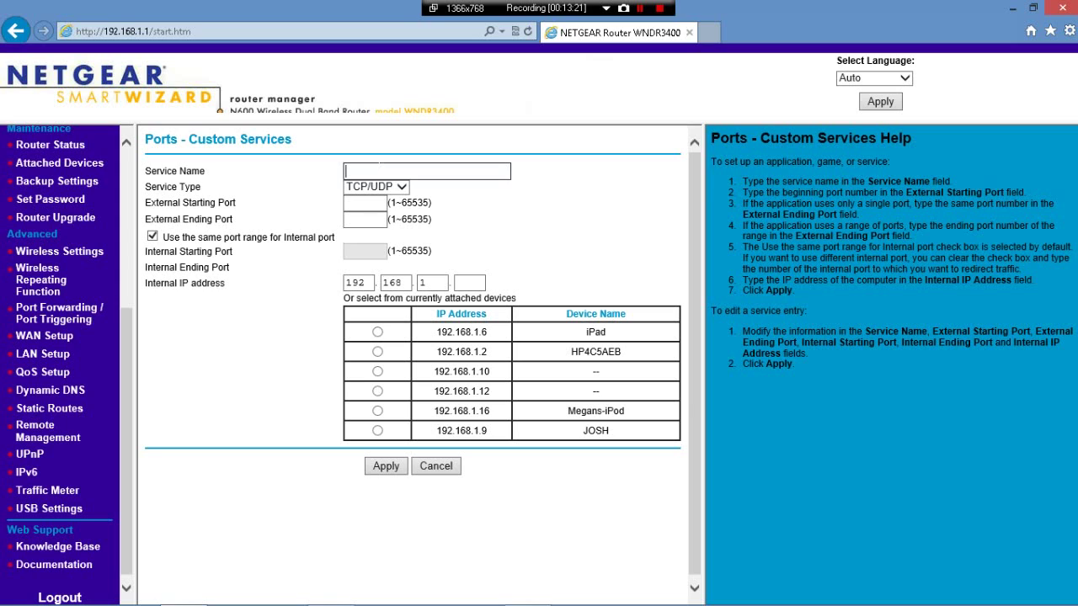
pyautogui.write('Minecraft')
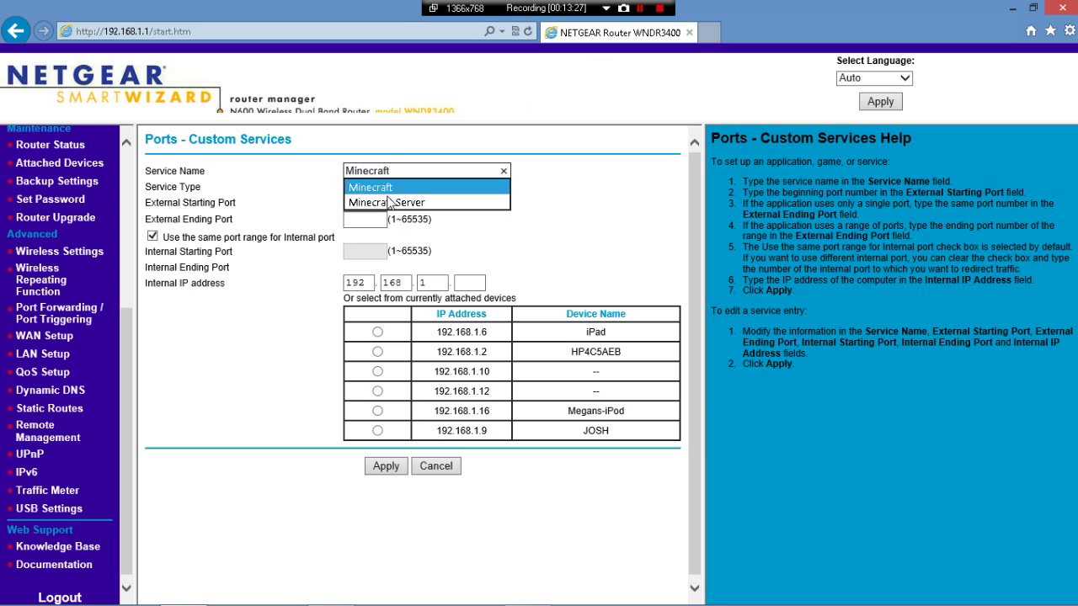
pyautogui.press('Tab')
pyautogui.press('Tab')
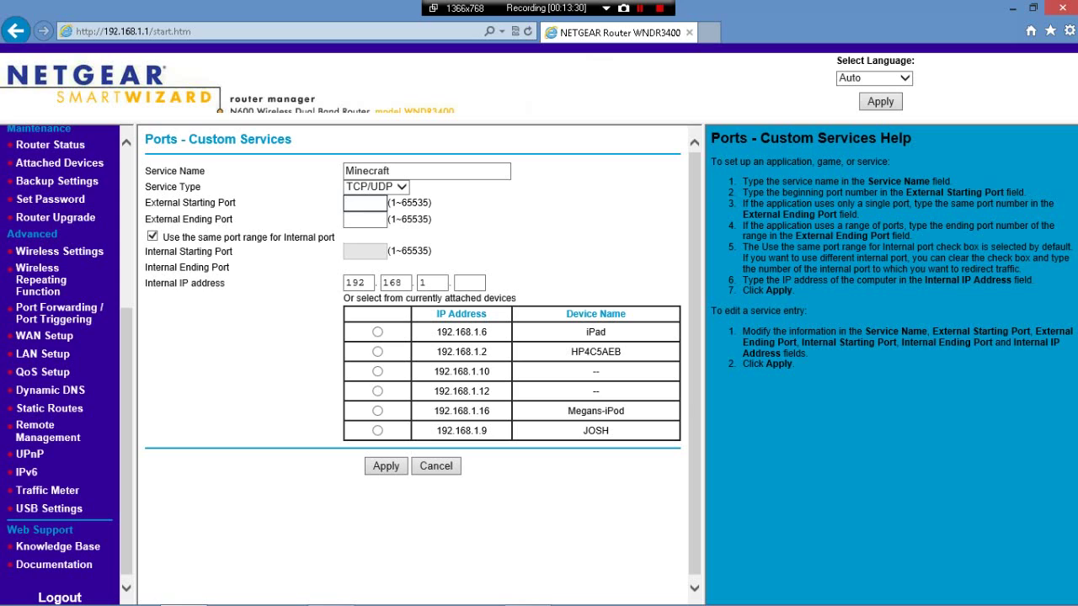
pyautogui.write('25565')
pyautogui.press('Tab')
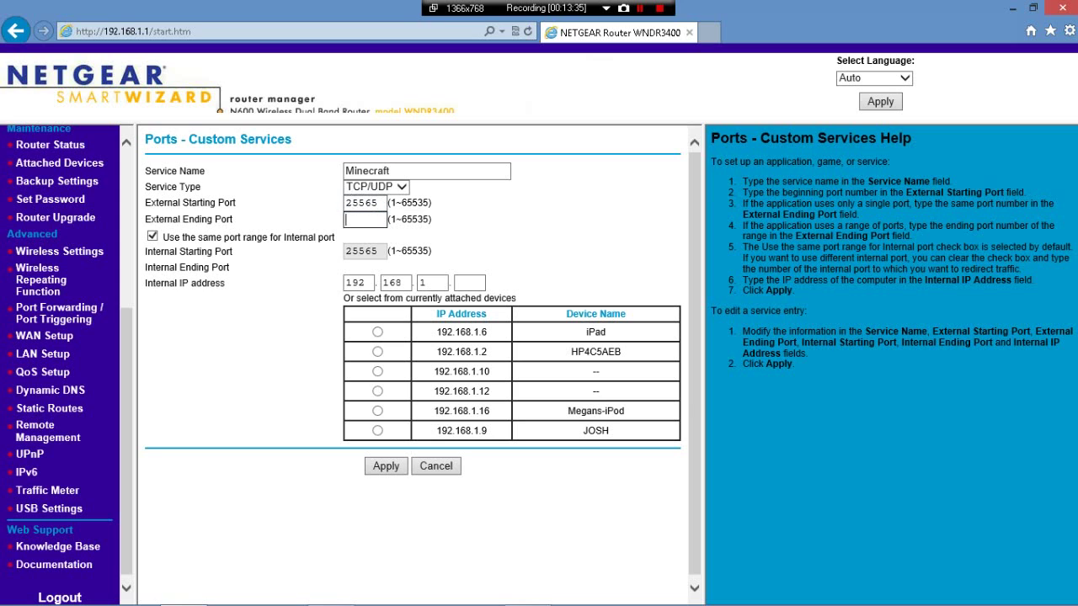
# Set the external ending port to 25565, check the internal IP, and apply the rule.
pyautogui.rightClick(367, 219)
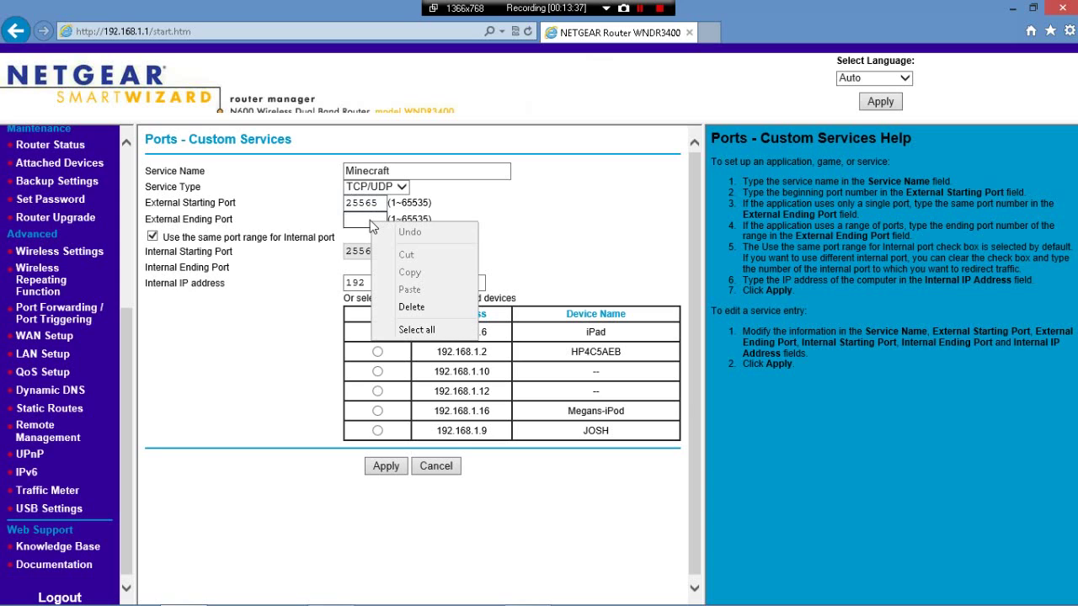
pyautogui.click(368, 220)
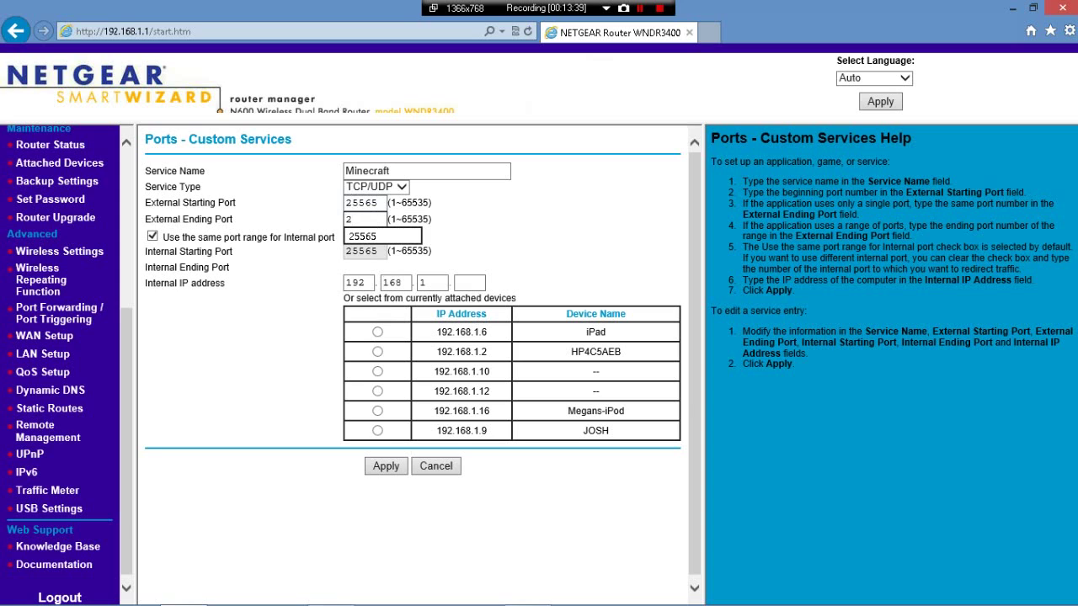
pyautogui.write('25565')
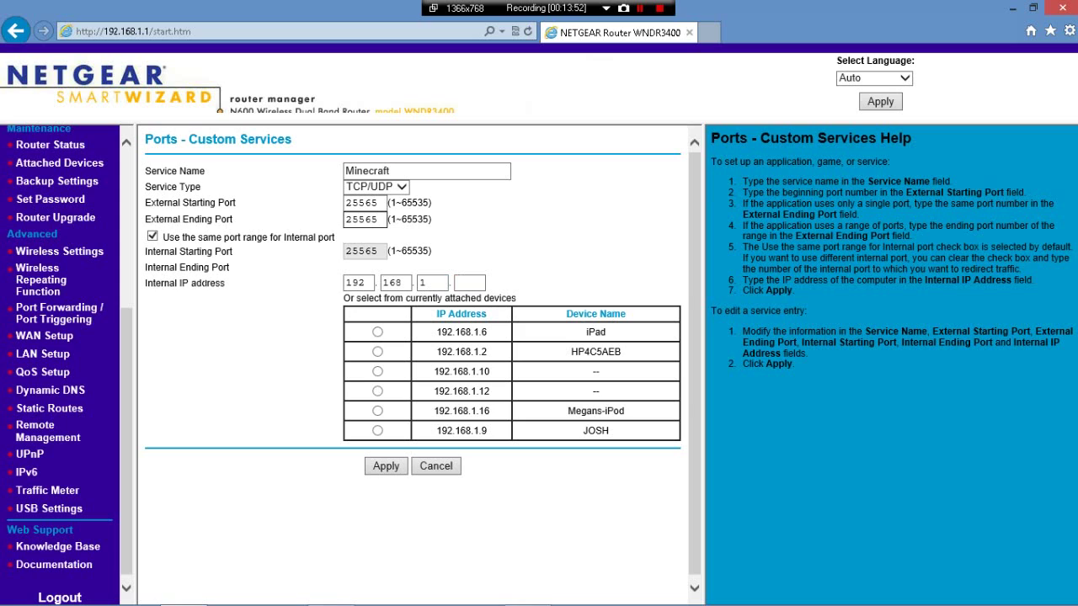
pyautogui.click(462, 285)
pyautogui.click(377, 219)
pyautogui.click(469, 283)
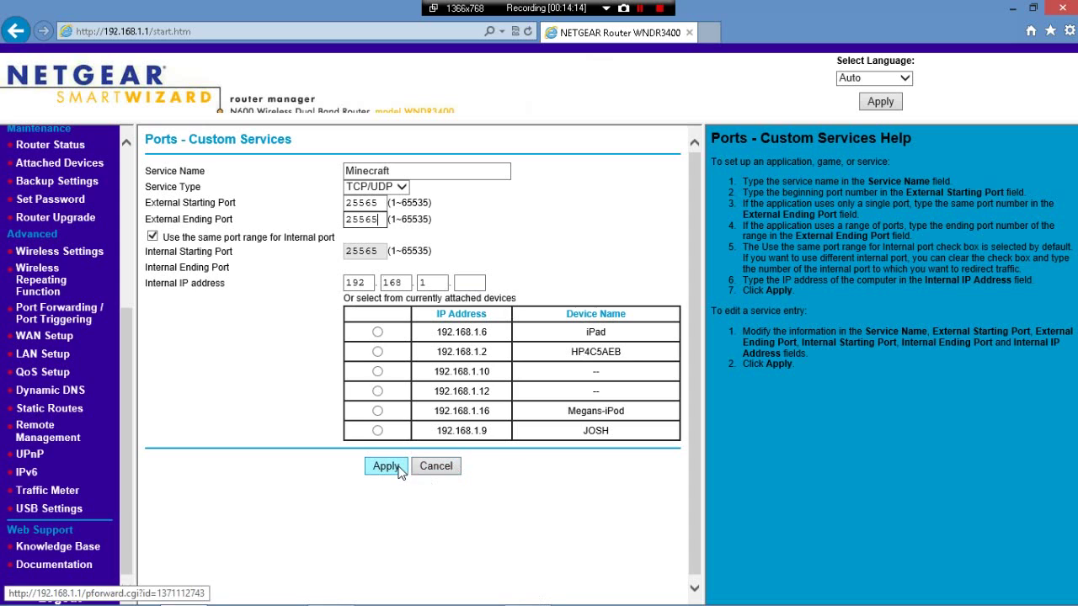
pyautogui.click(435, 468)
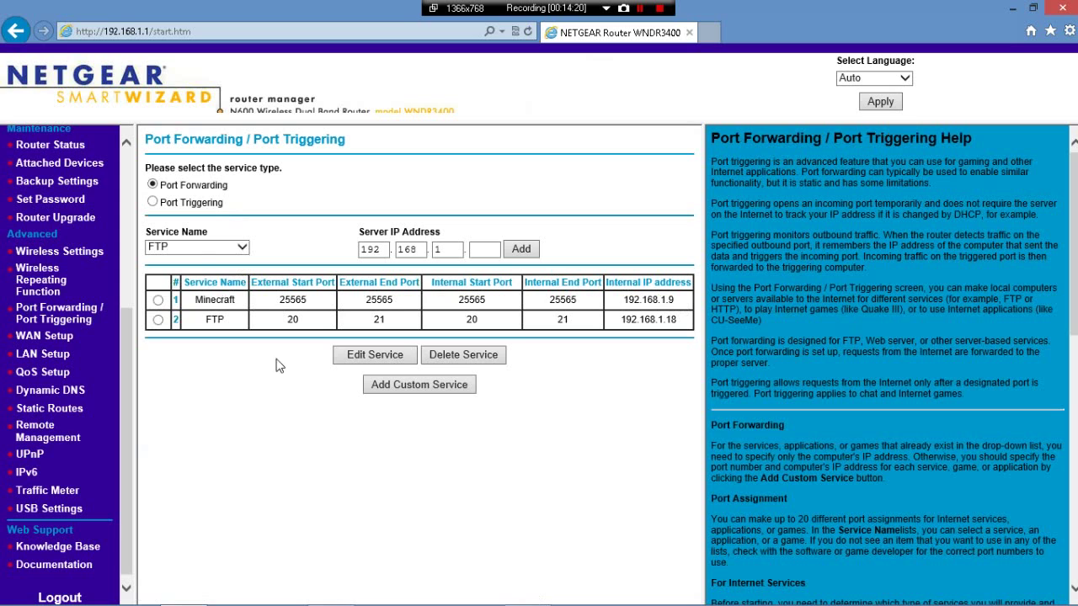
# Select FTP as service name, cancel a new custom service, then close Internet Explorer.
pyautogui.click(200, 250)
pyautogui.click(204, 246)
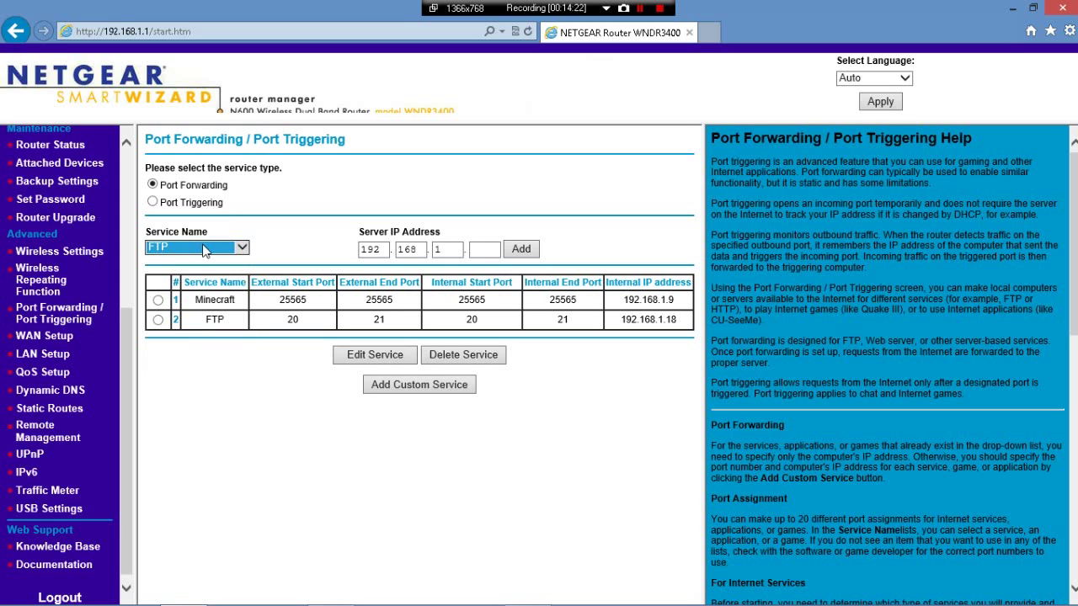
pyautogui.click(408, 377)
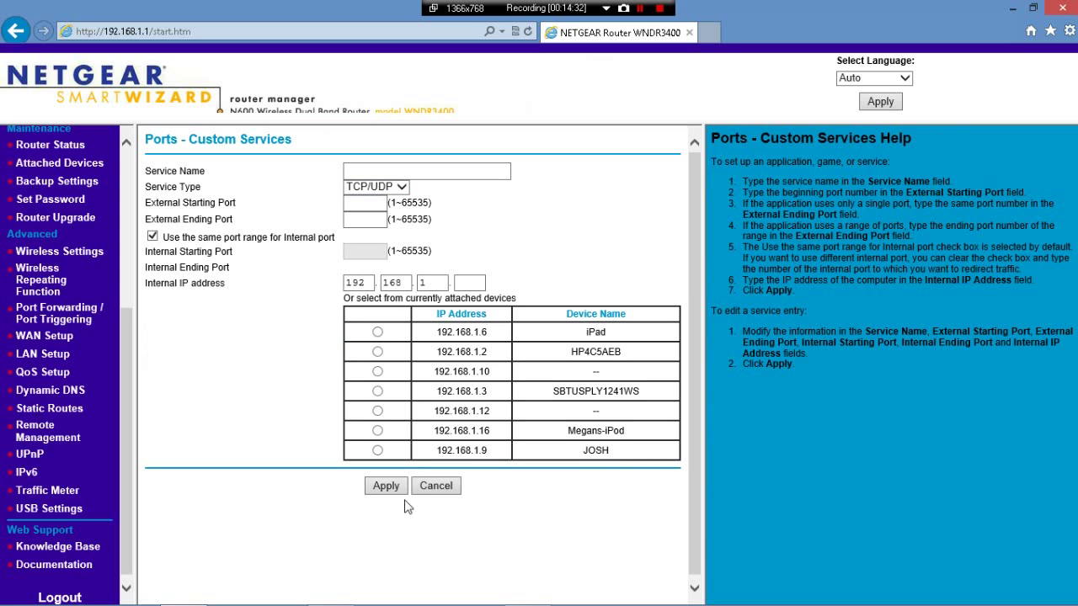
pyautogui.click(435, 486)
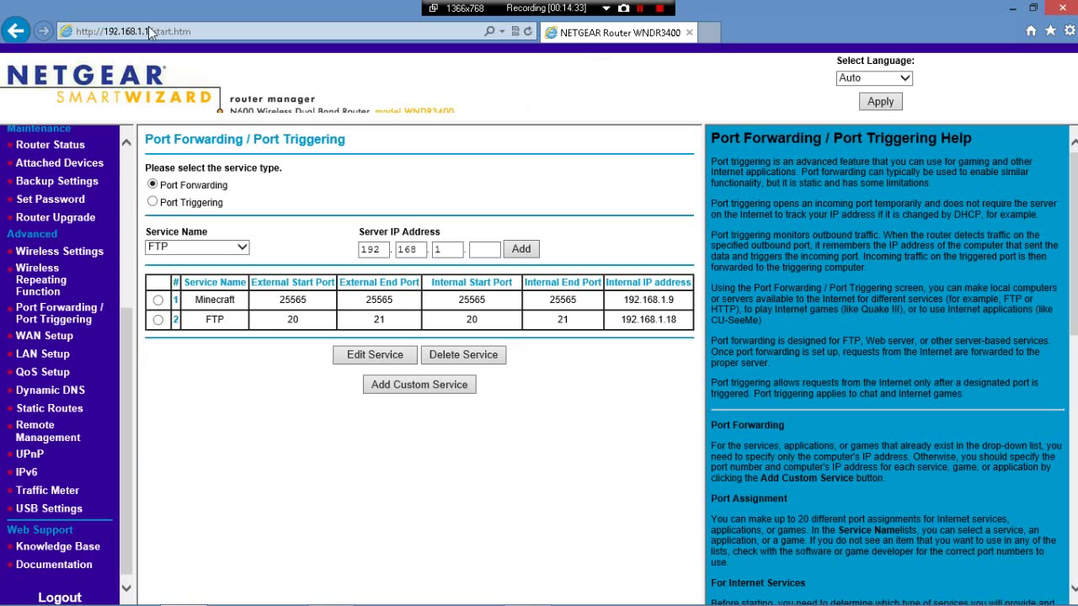
pyautogui.click(1061, 8)
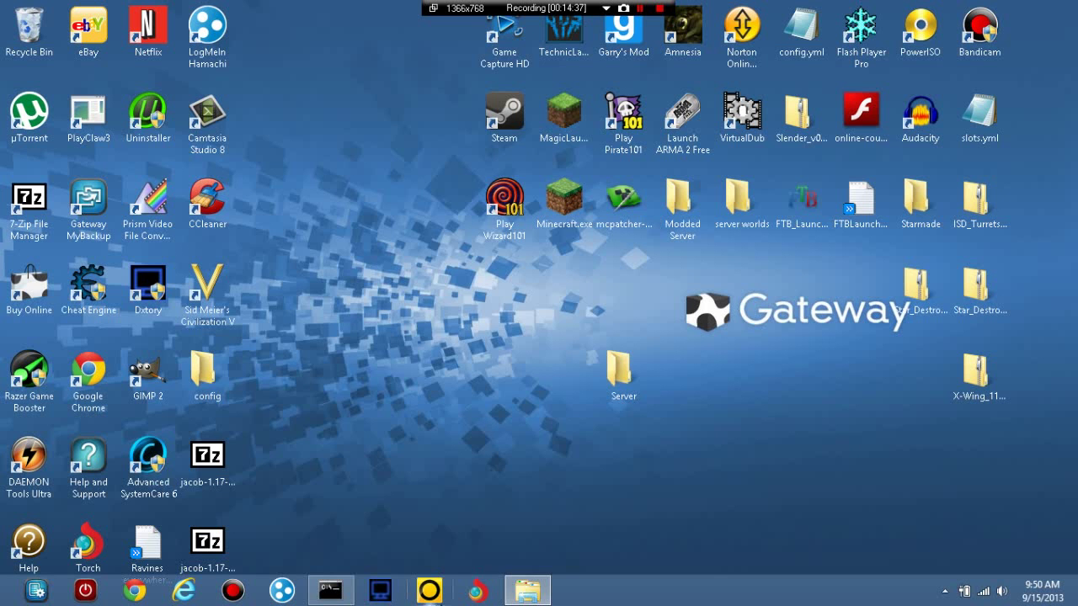
# Recheck the Server folder and the ipconfig IPv4 address 192.168.1.9, then open the Start screen.
pyautogui.click(538, 594)
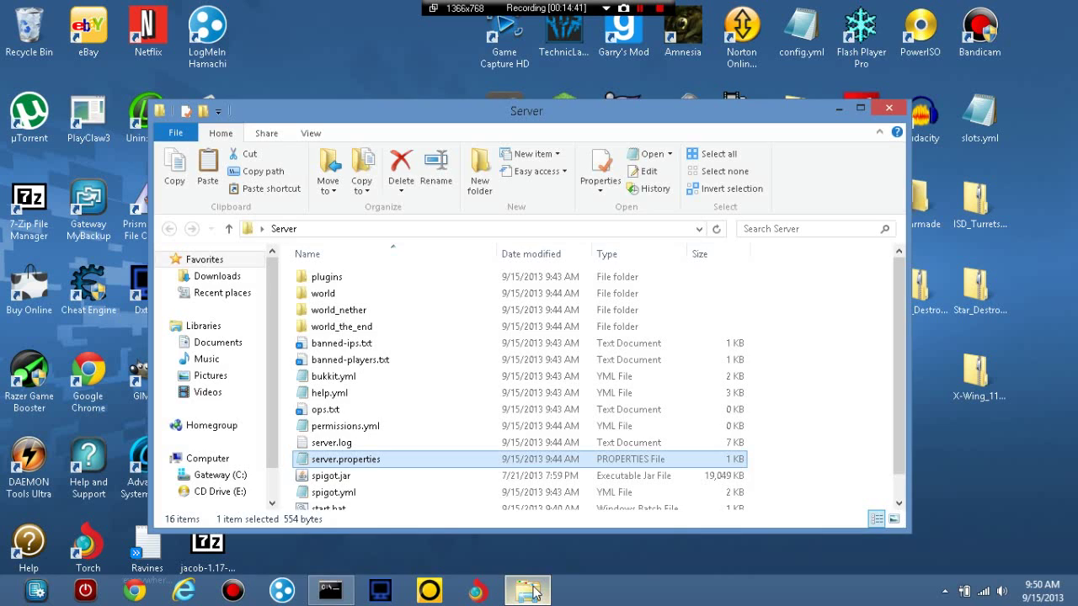
pyautogui.click(329, 592)
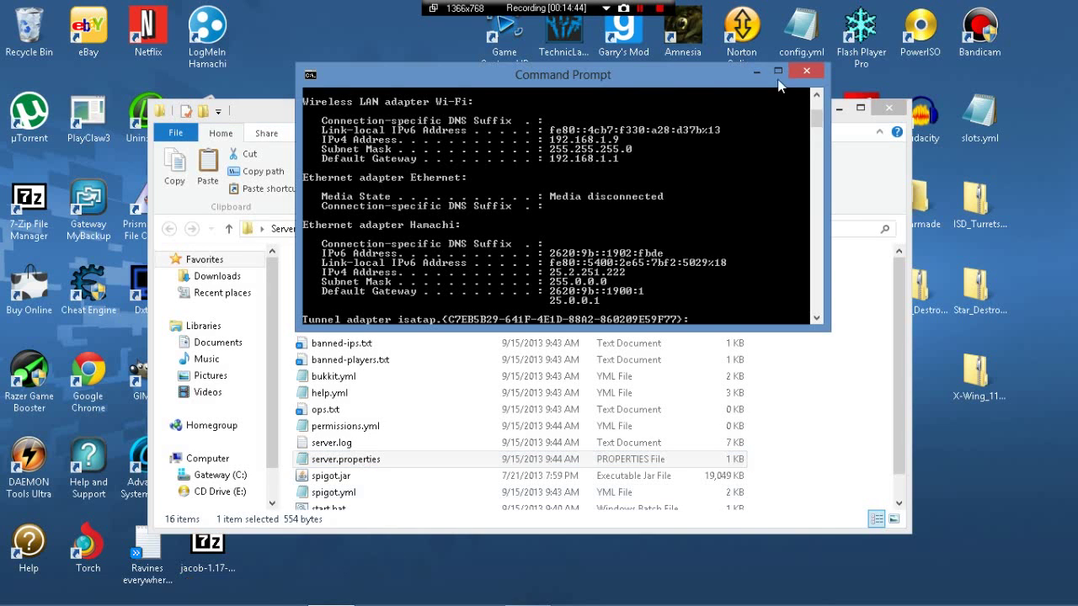
pyautogui.click(756, 72)
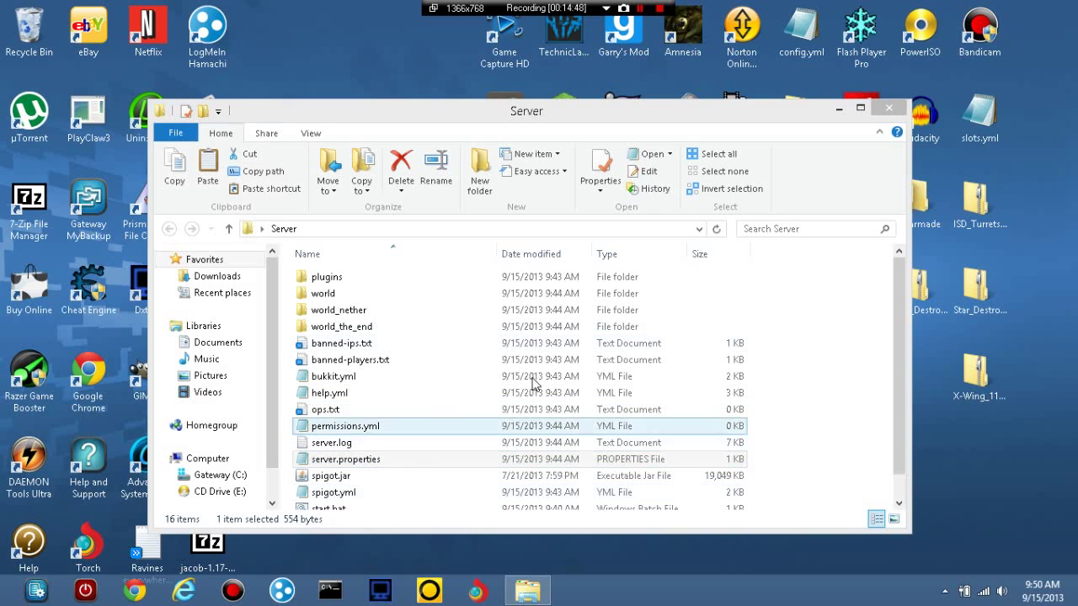
pyautogui.moveTo(3, 5)
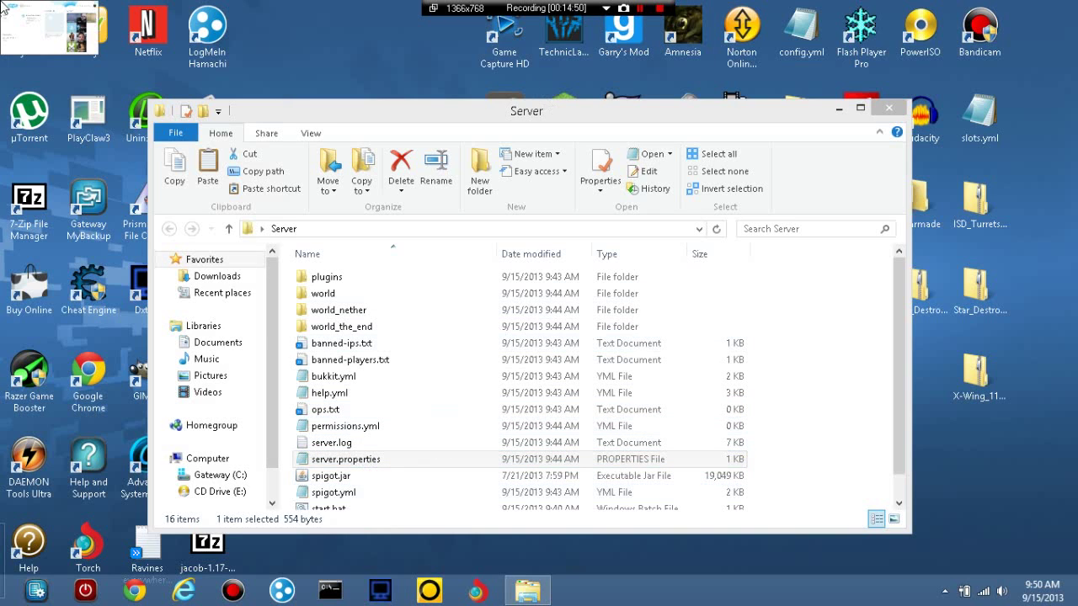
pyautogui.click(92, 566)
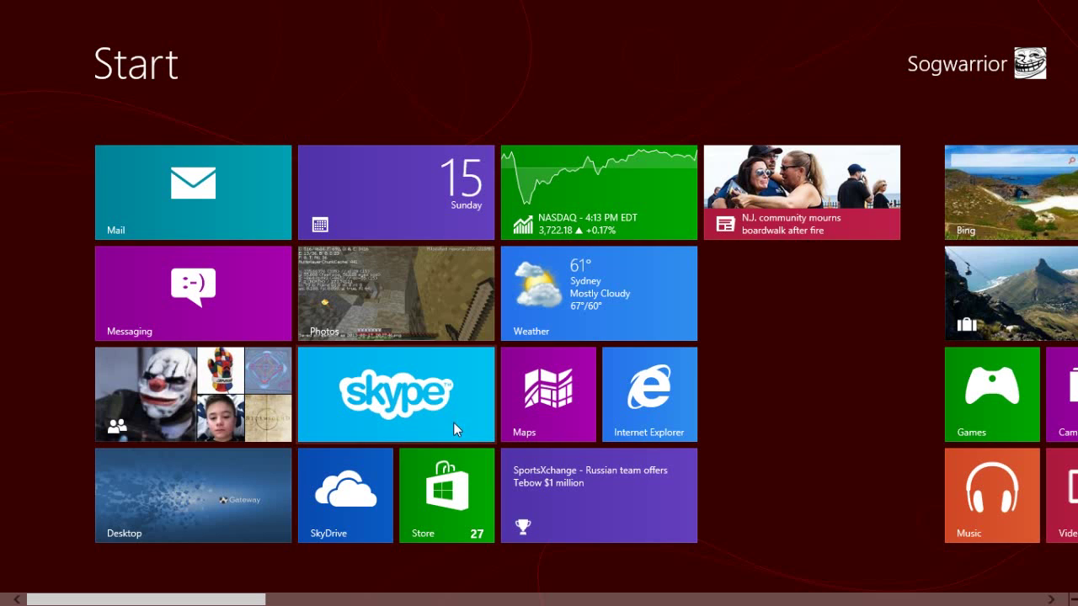
# Launch Internet Explorer and browse to ipchicken.com.
pyautogui.click(664, 402)
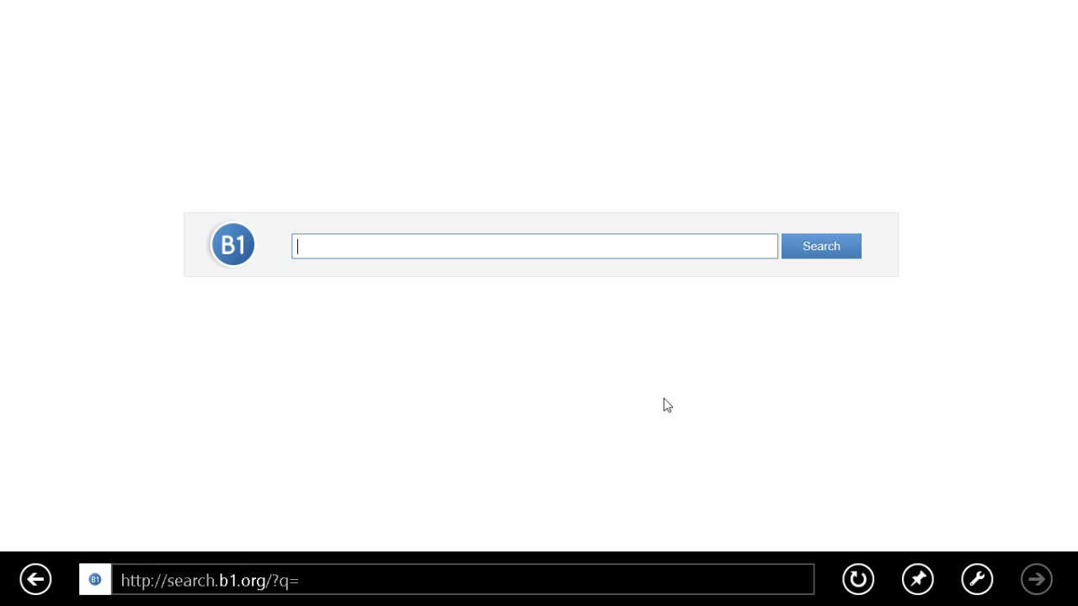
pyautogui.click(369, 585)
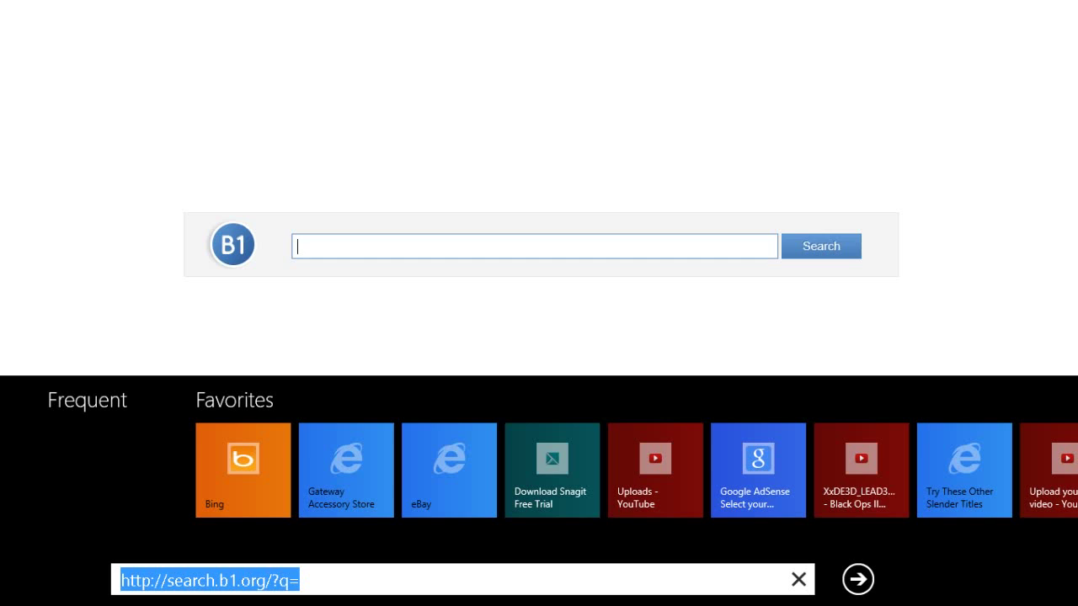
pyautogui.press('BackSpace')
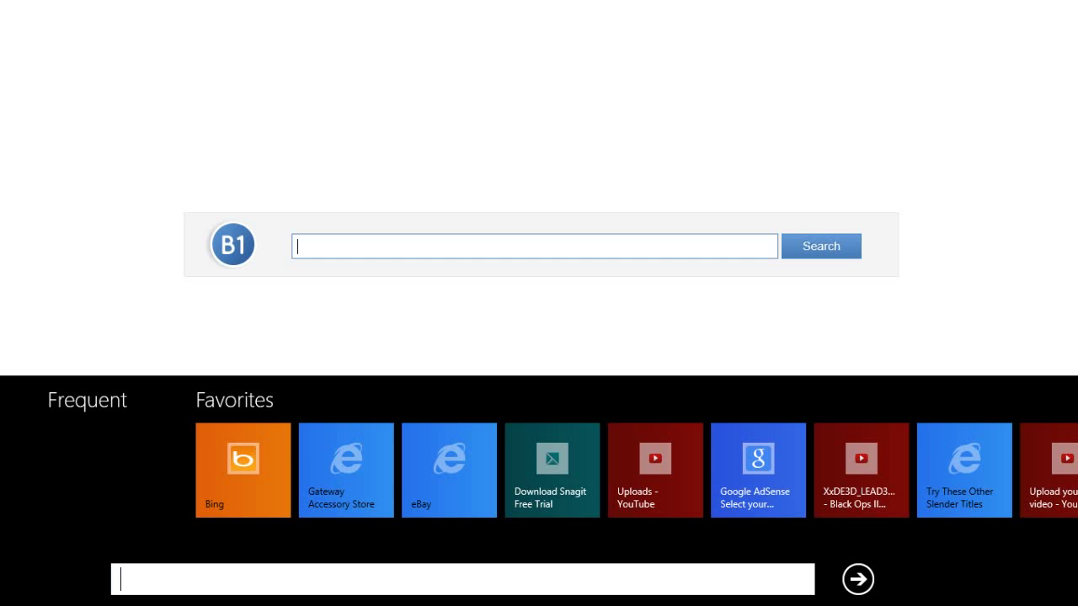
pyautogui.write('ipco')
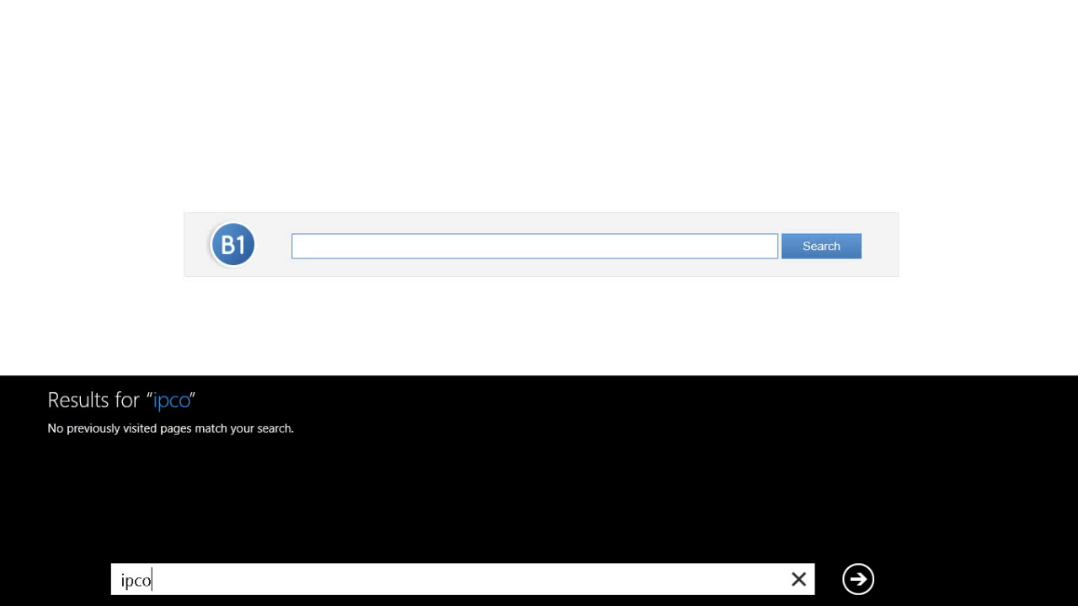
pyautogui.press('BackSpace')
pyautogui.press('BackSpace')
pyautogui.write('chicken.com')
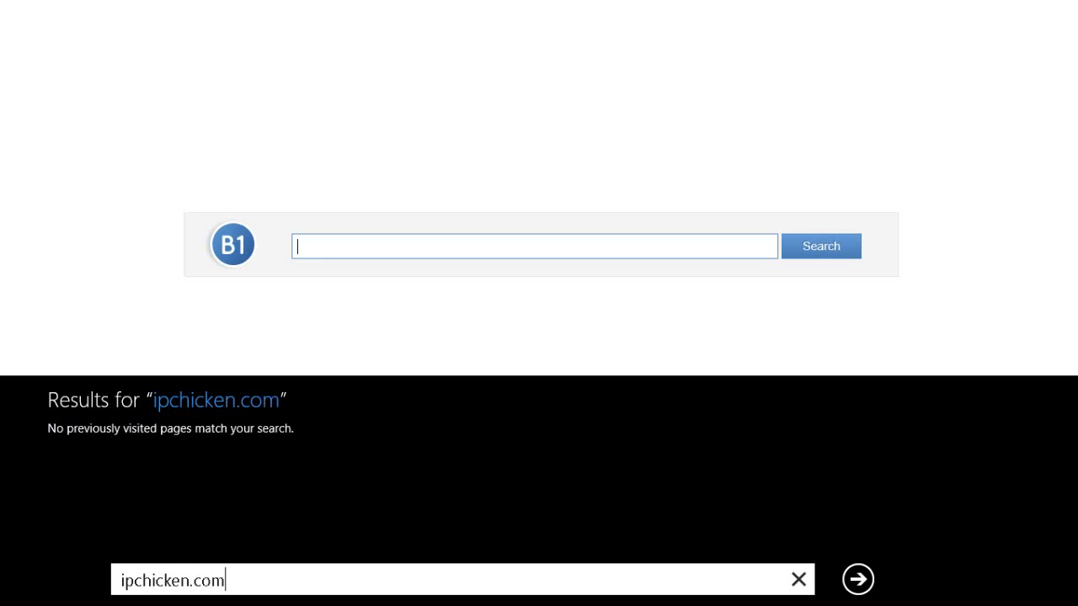
pyautogui.press('Return')
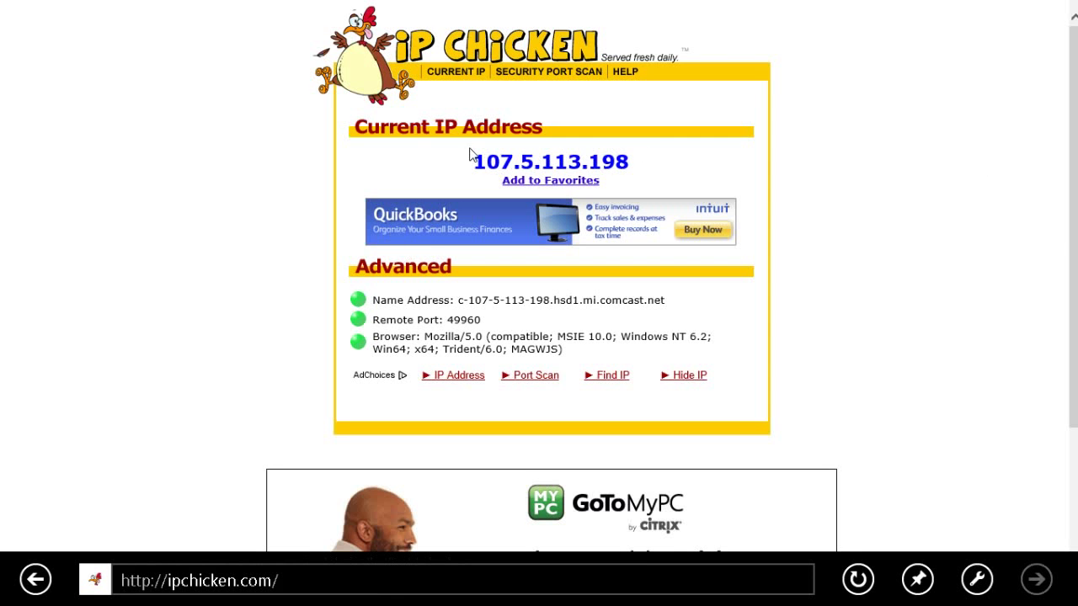
# Select the displayed public IP address and return to the desktop.
pyautogui.moveTo(474, 160); pyautogui.dragTo(632, 163)
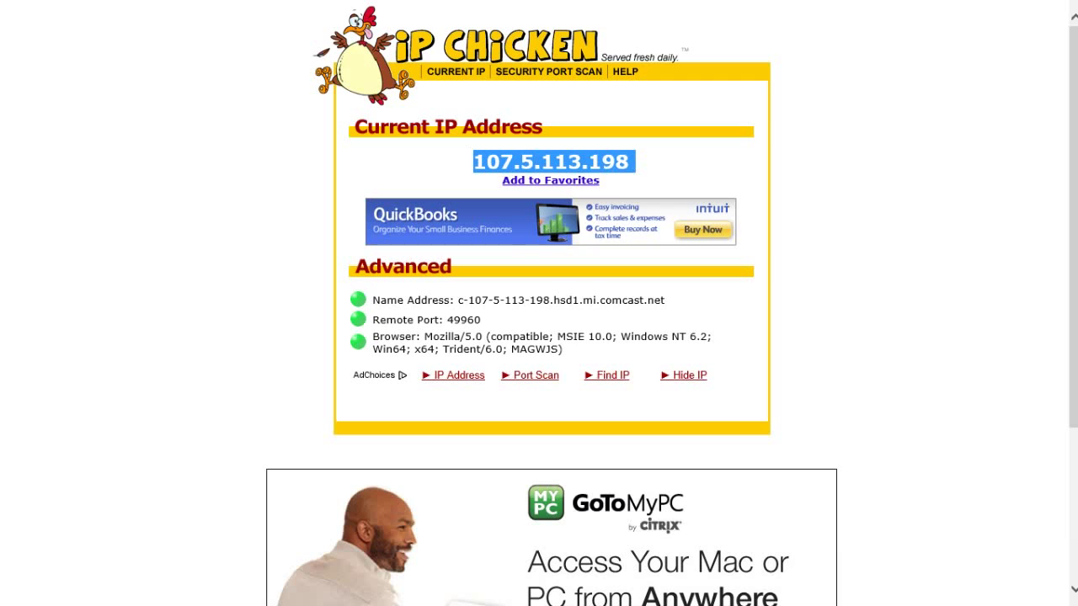
pyautogui.moveTo(2, 4)
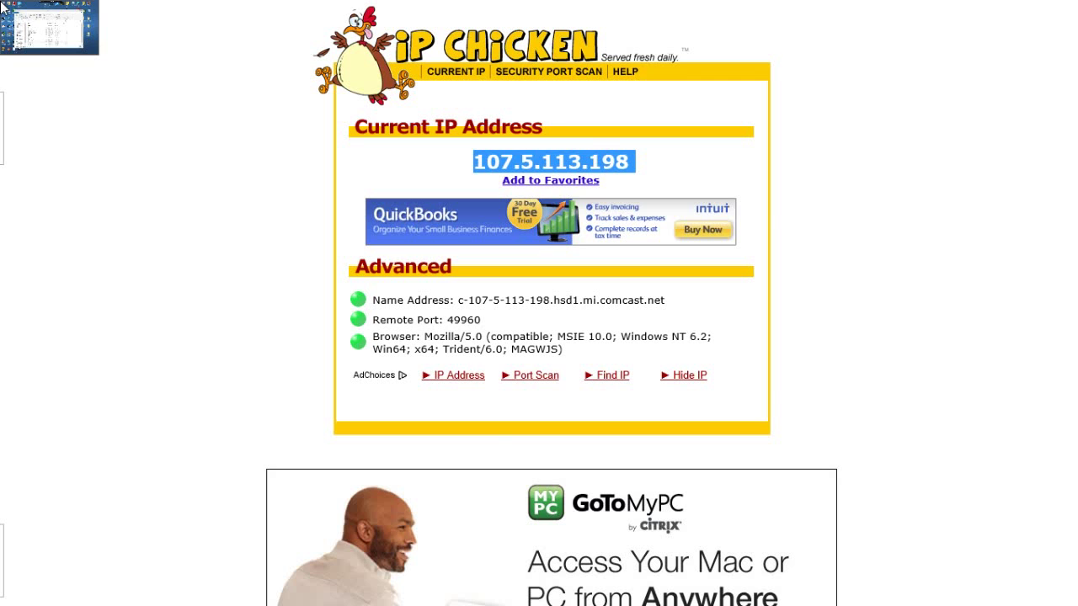
pyautogui.click(5, 7)
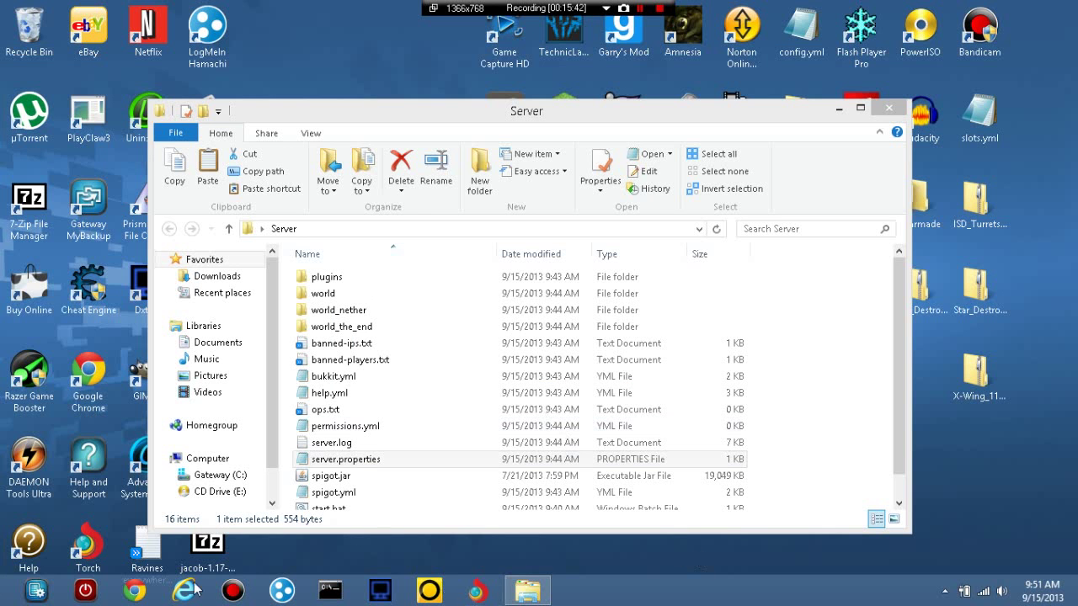
# Launch Minecraft 1.6.2 from Minecraft.exe and open the Multiplayer server list.
pyautogui.click(839, 108)
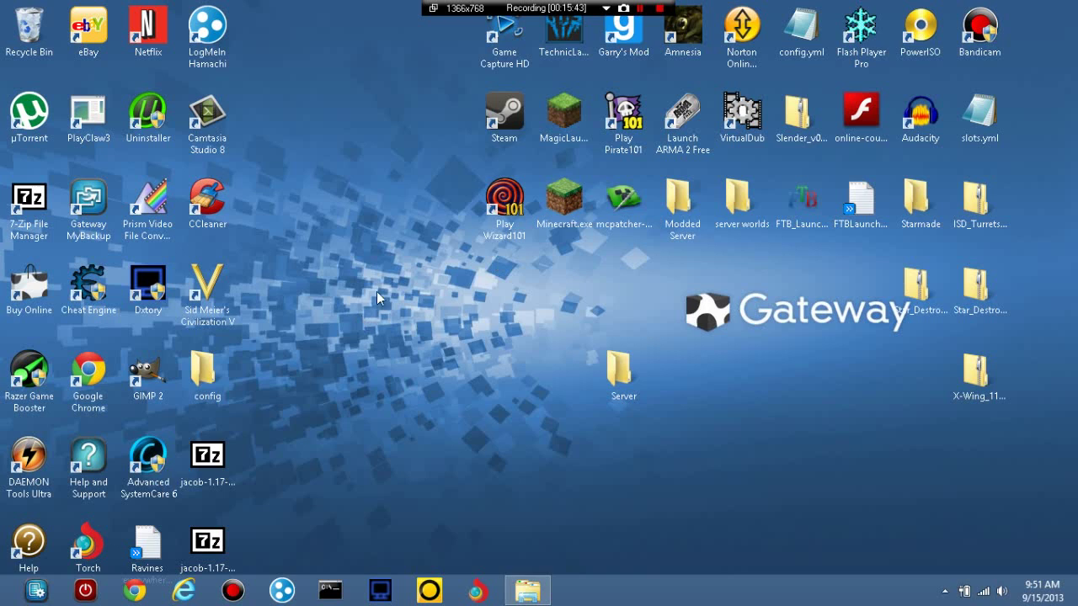
pyautogui.doubleClick(581, 202)
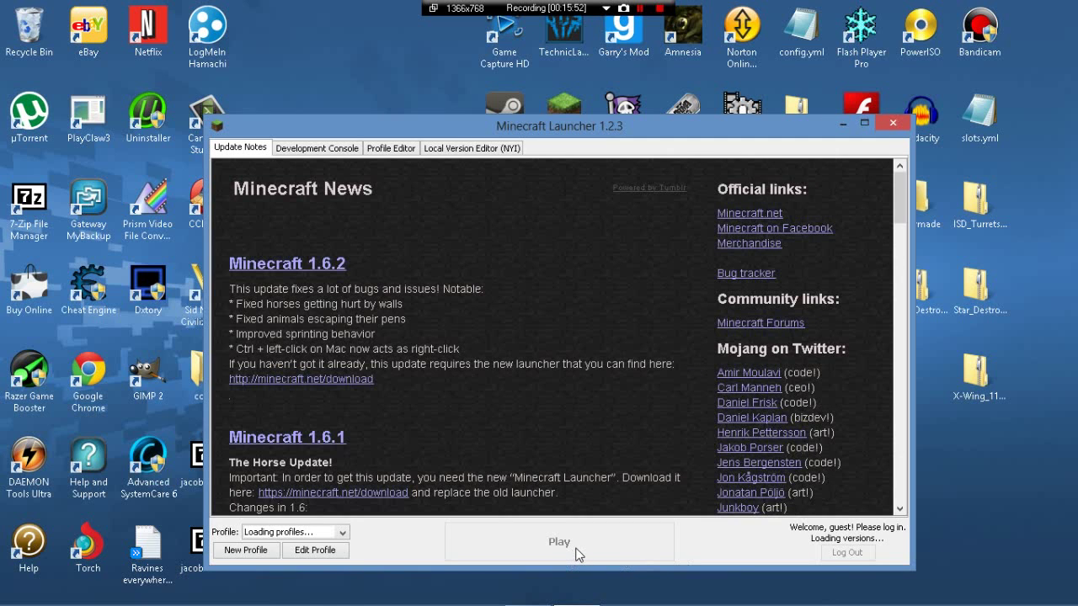
pyautogui.click(577, 555)
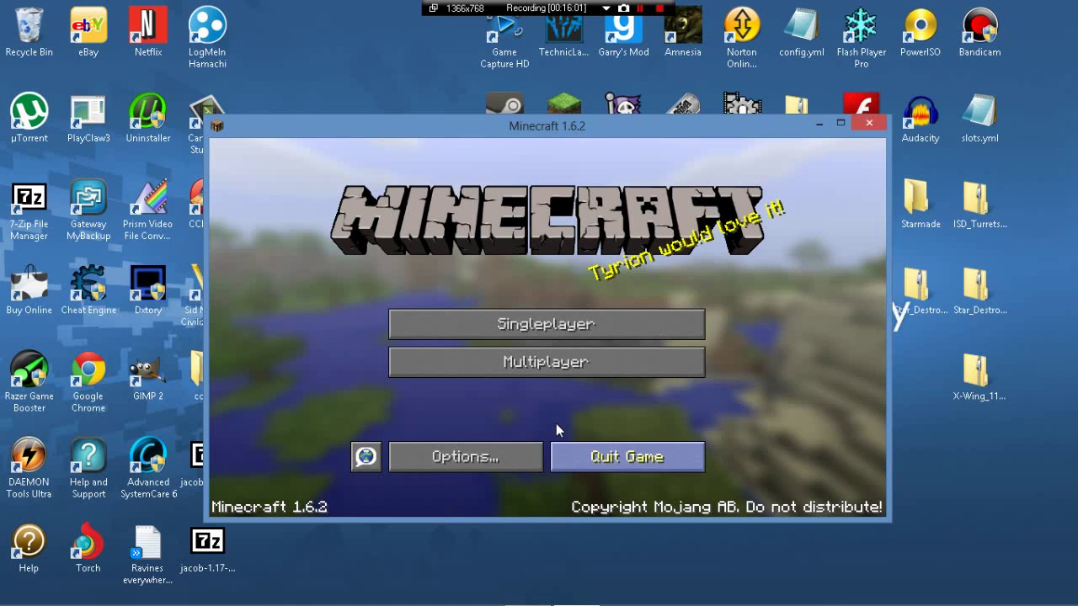
pyautogui.click(561, 357)
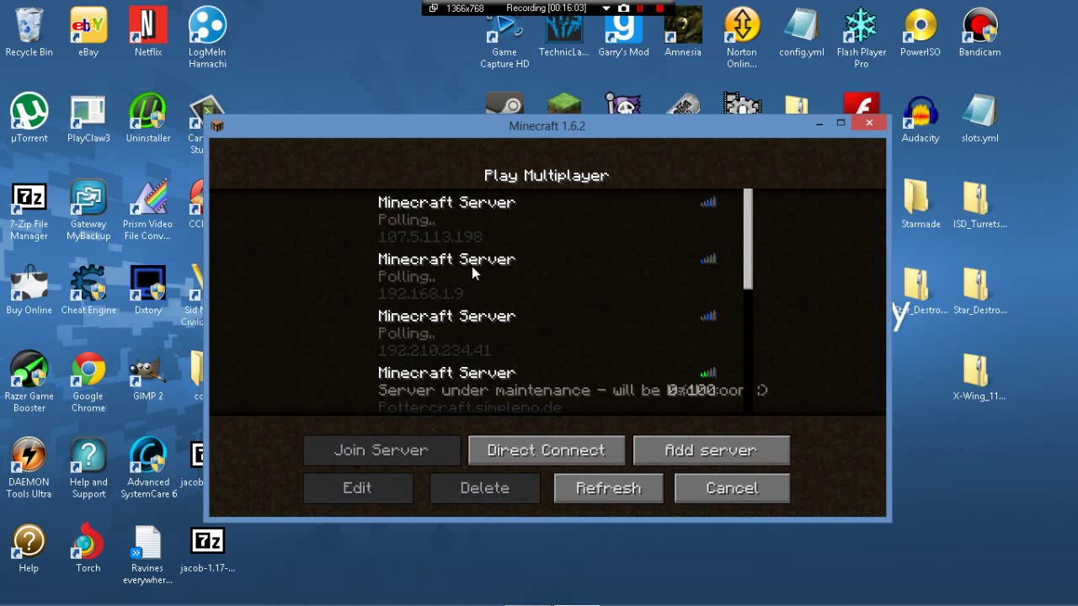
# Start adding a new server entry, then cancel it.
pyautogui.click(683, 452)
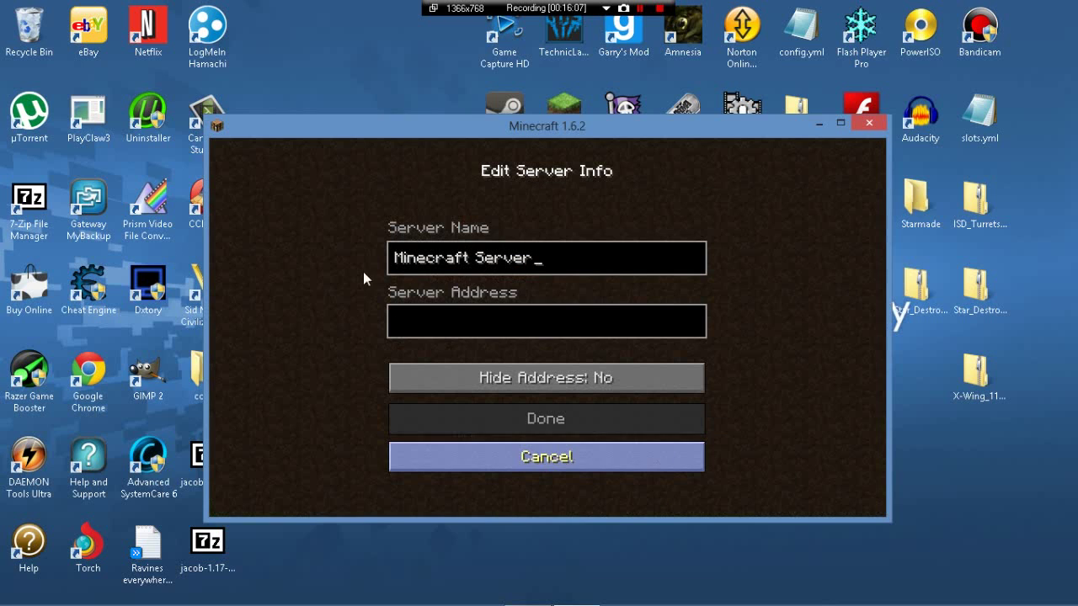
pyautogui.click(454, 327)
pyautogui.click(549, 459)
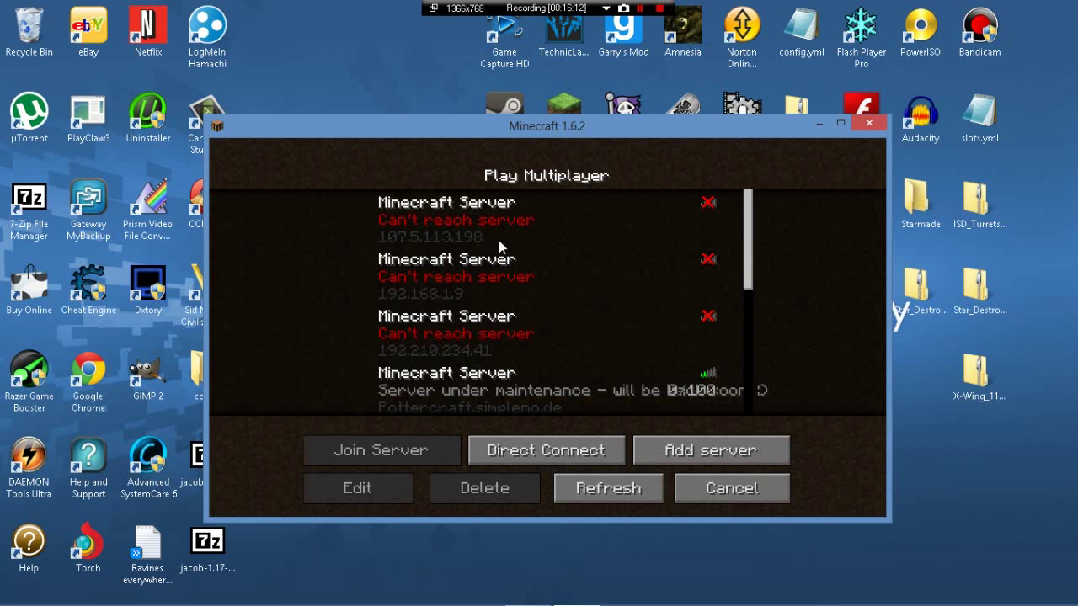
# Scroll through the server list with the public IP entry, then quit Minecraft.
pyautogui.scroll(-2, 524, 366)
pyautogui.scroll(-6, 524, 365)
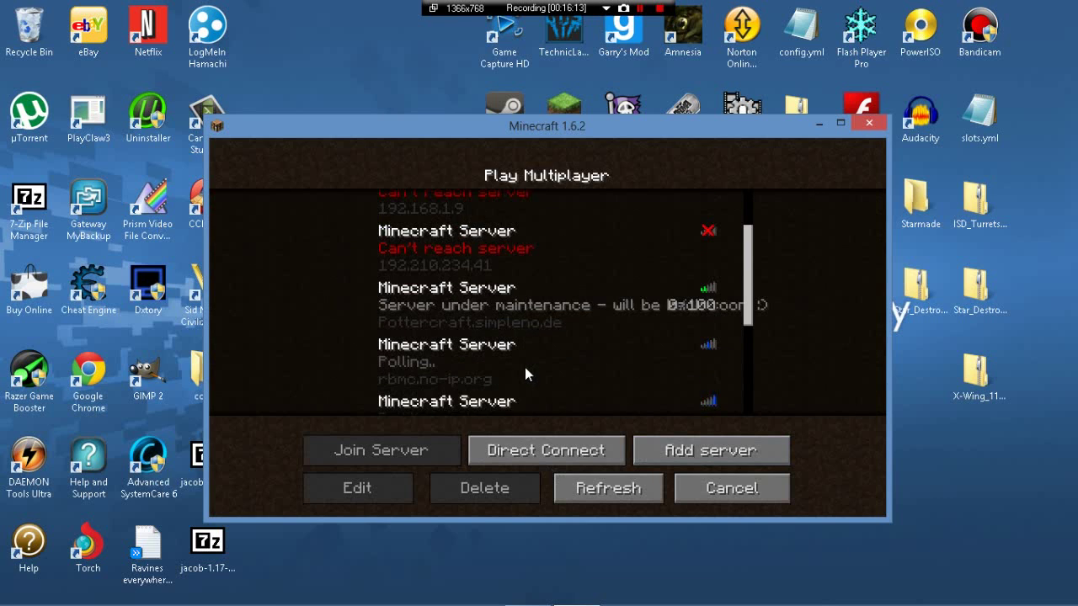
pyautogui.scroll(3, 543, 357)
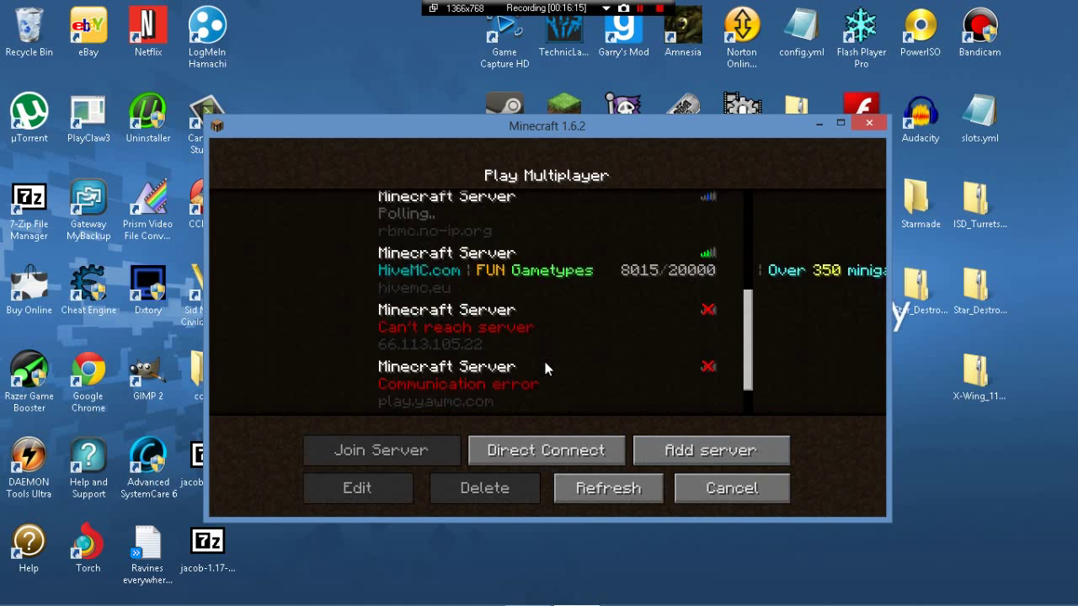
pyautogui.scroll(-1, 546, 356)
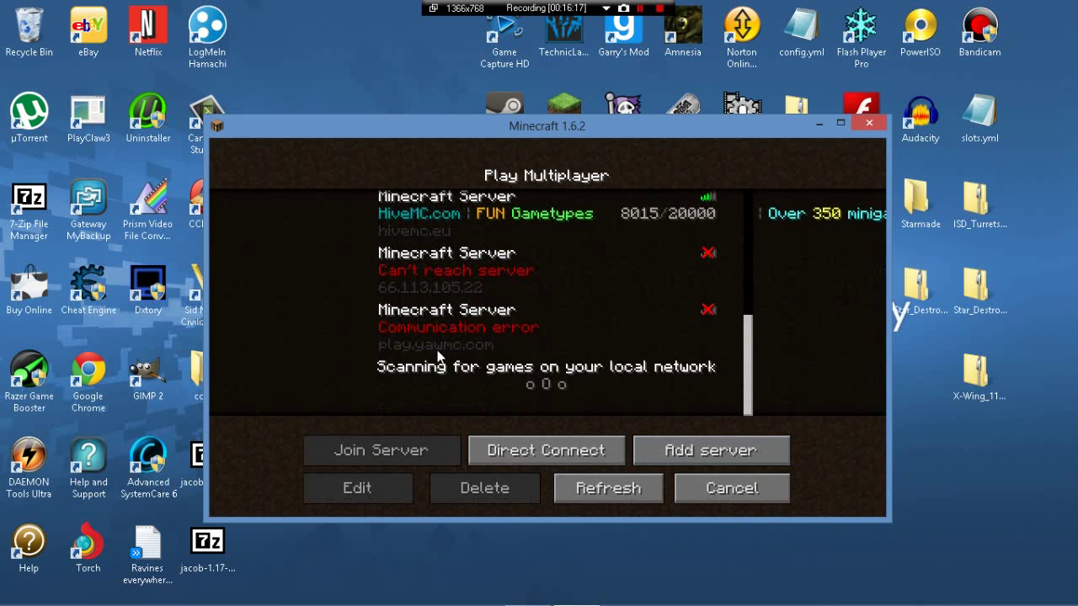
pyautogui.scroll(5, 447, 355)
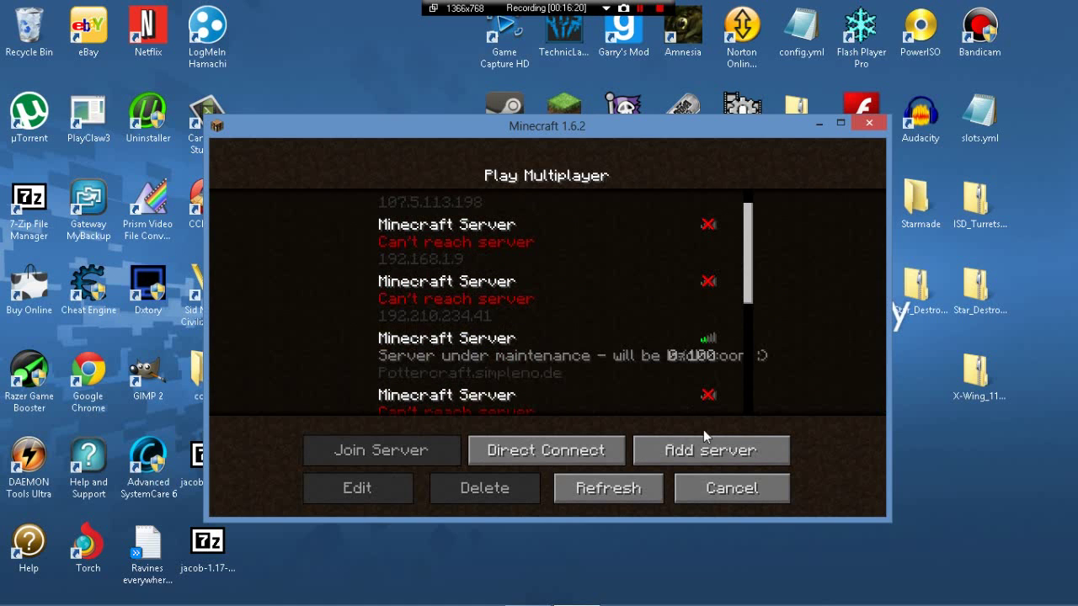
pyautogui.click(871, 125)
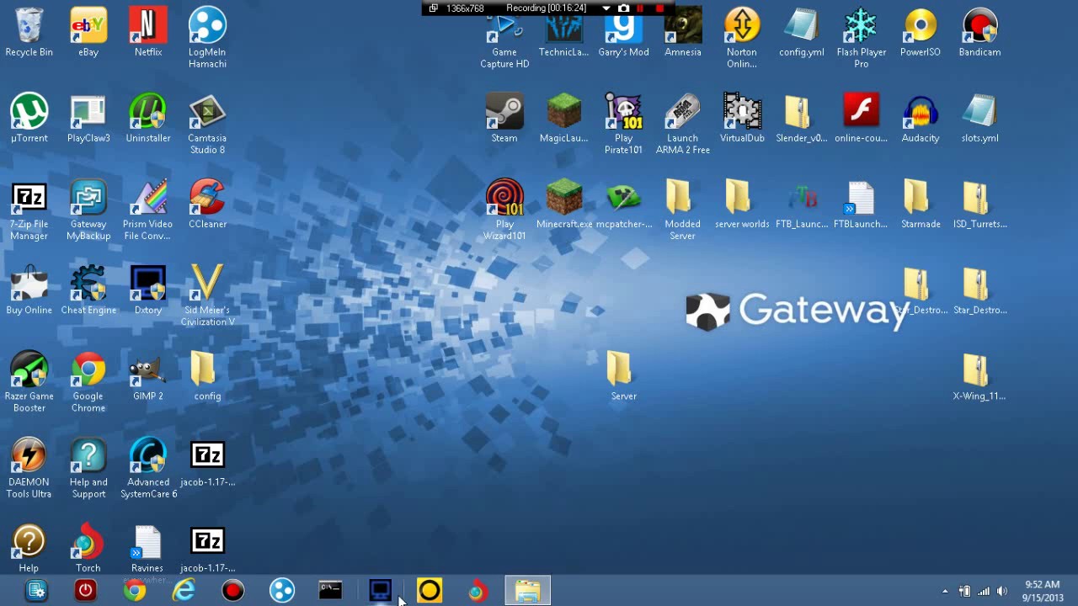
# Open the empty white-list.txt from the Server folder and close it.
pyautogui.click(528, 591)
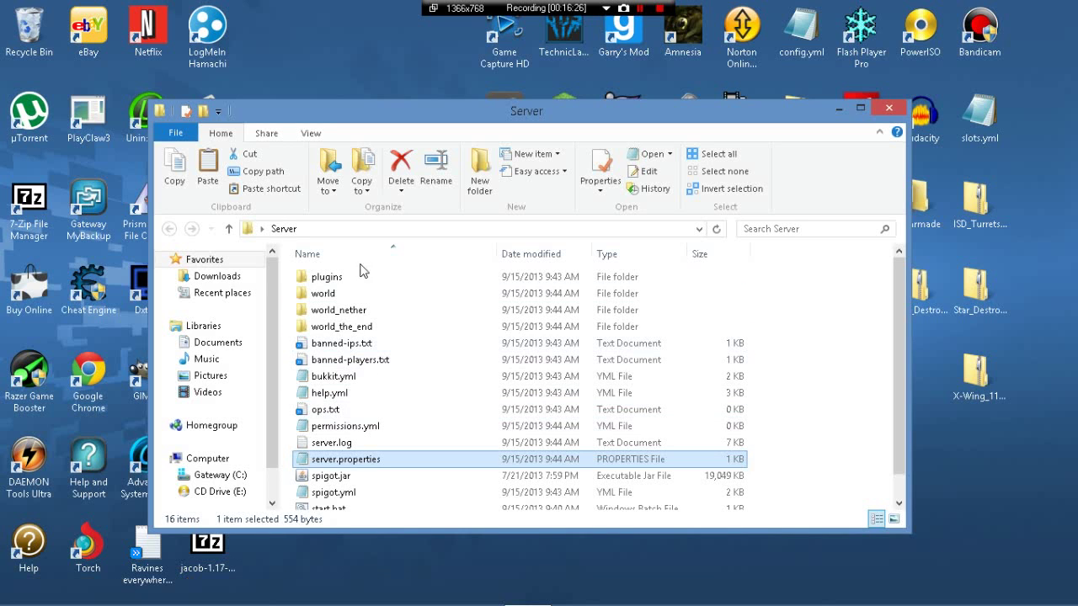
pyautogui.scroll(-1, 370, 484)
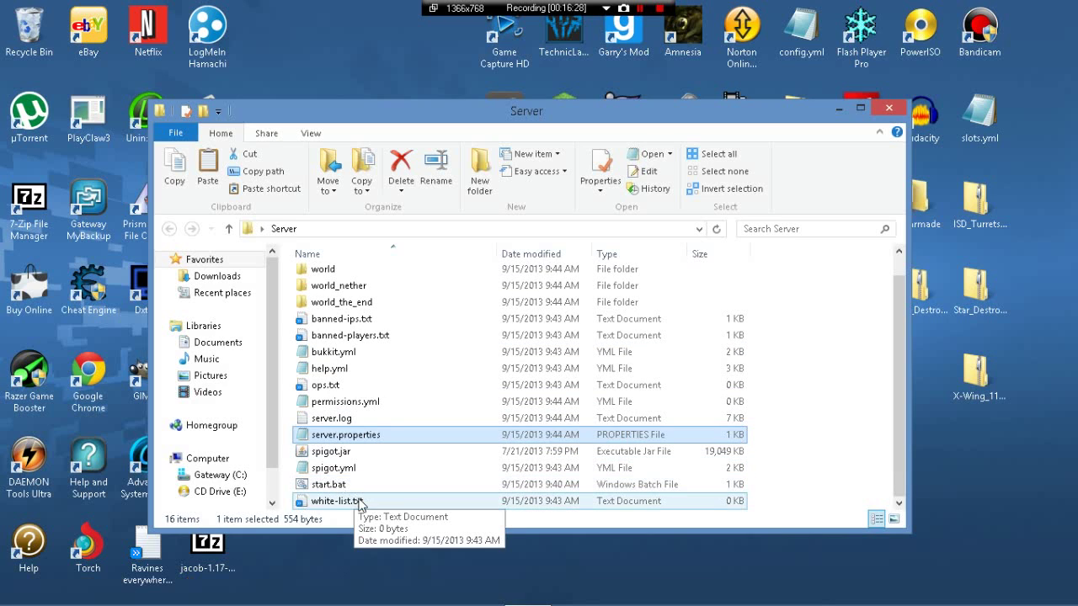
pyautogui.doubleClick(360, 502)
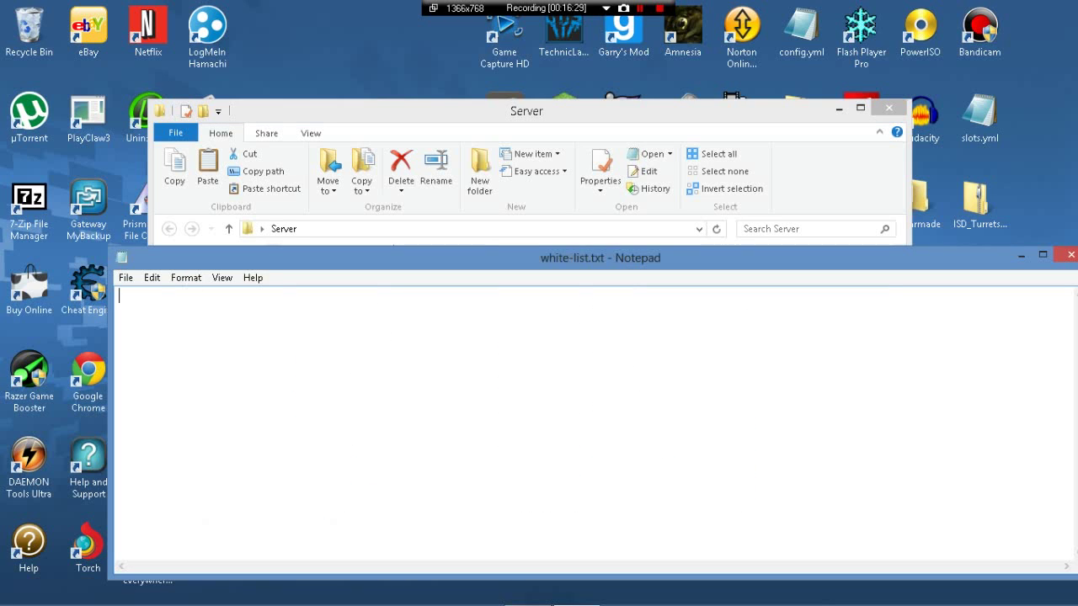
pyautogui.click(1072, 257)
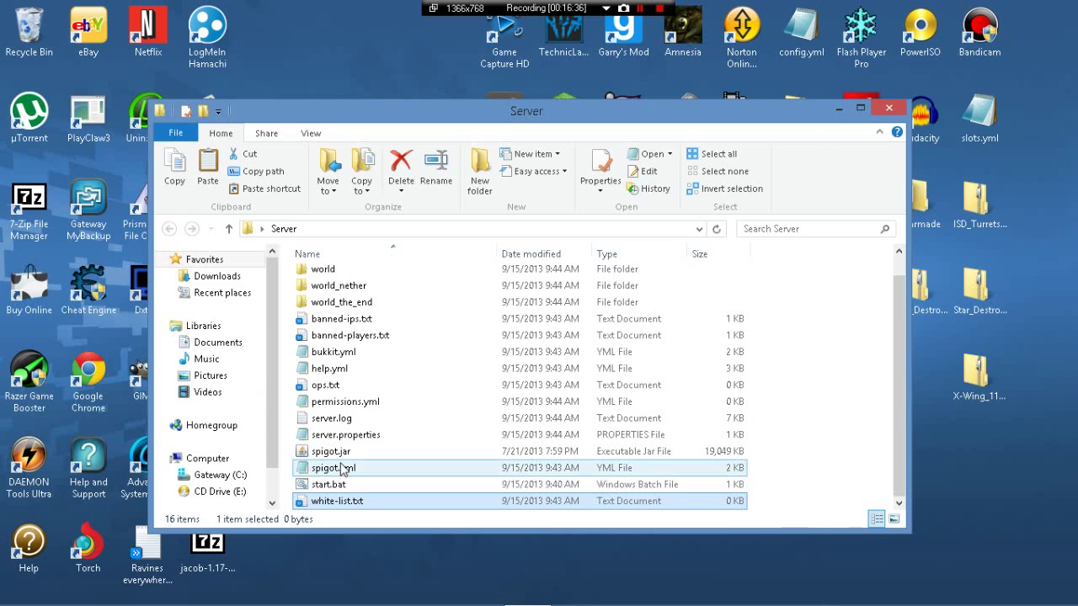
# Open server.properties in Notepad and highlight the motd value 'A Minecraft Server'.
pyautogui.doubleClick(350, 436)
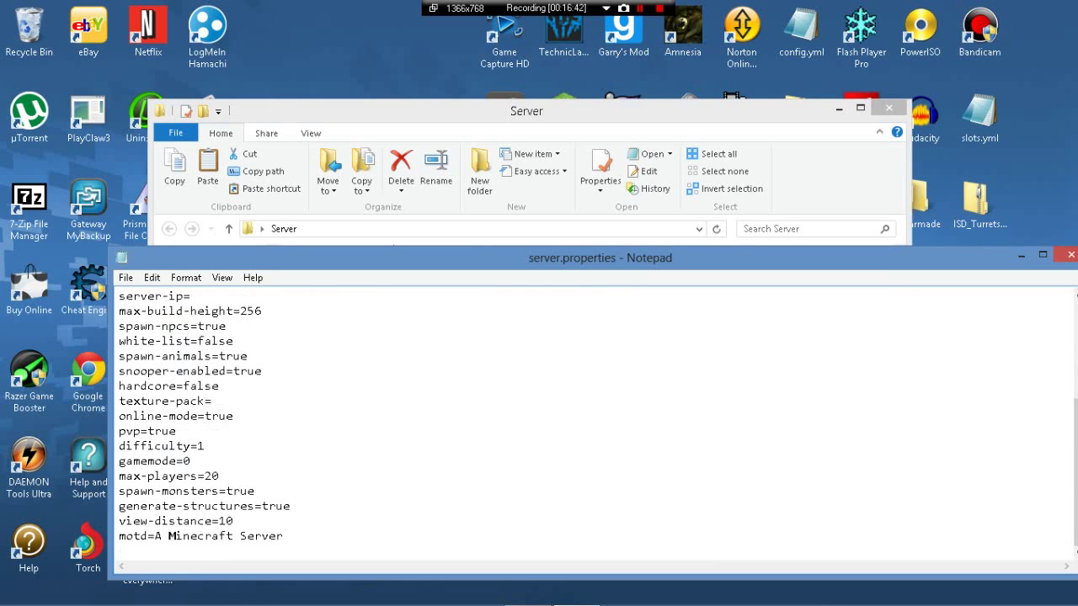
pyautogui.moveTo(155, 535); pyautogui.dragTo(285, 536)
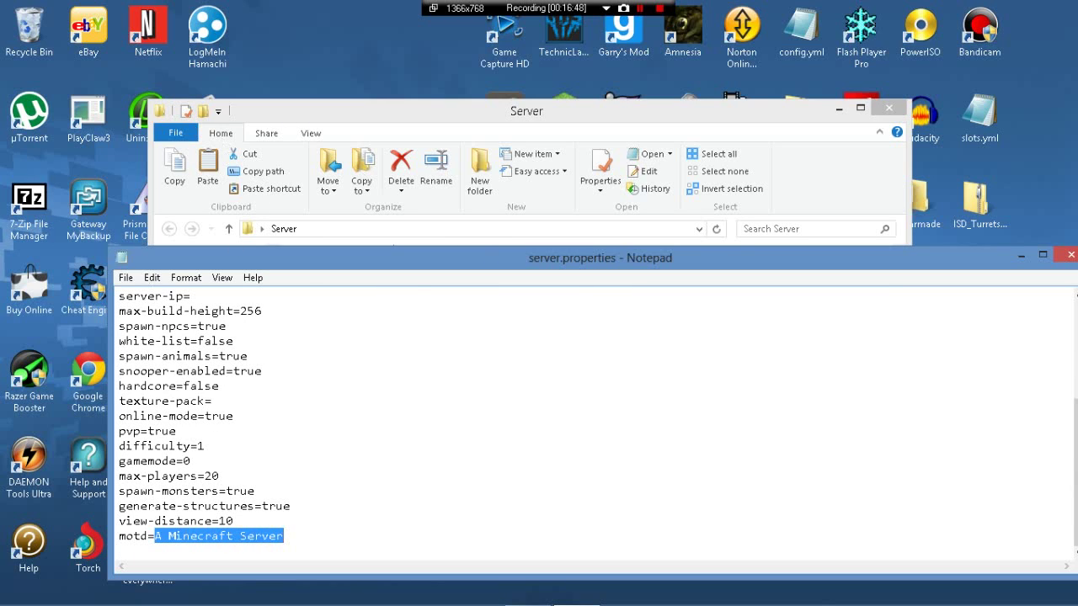
pyautogui.click(169, 536)
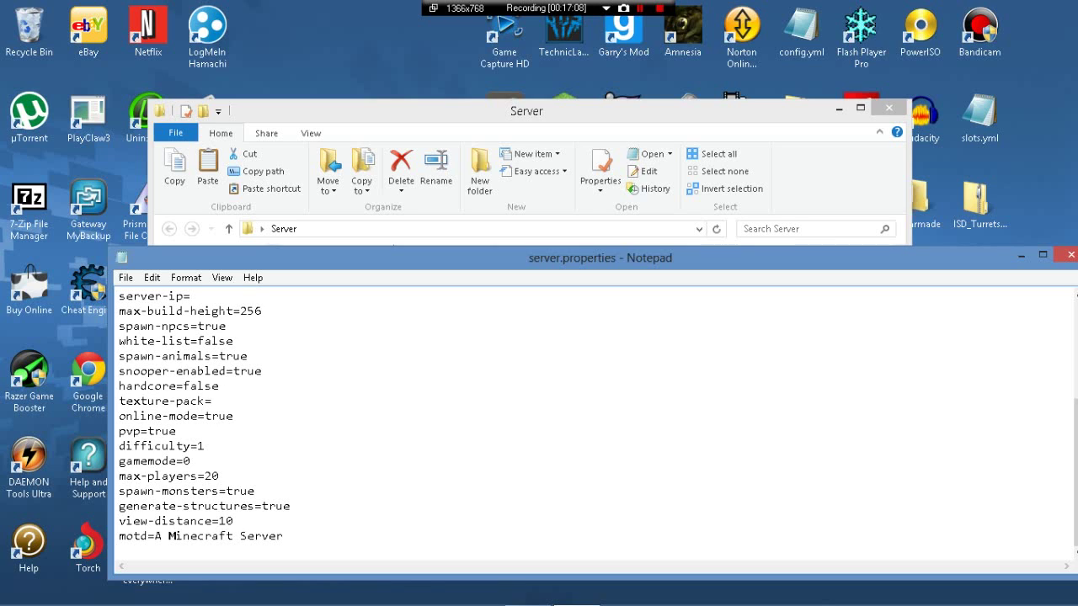
# Close server.properties and the plugins folder window, then delete the Server folder from the desktop.
pyautogui.click(263, 311)
pyautogui.click(1065, 255)
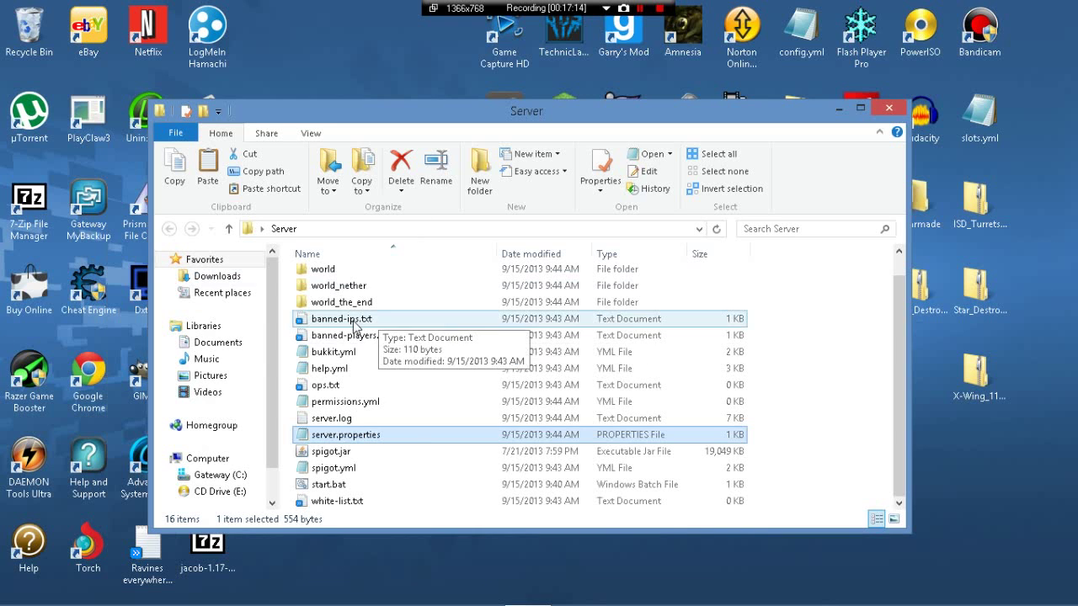
pyautogui.scroll(1, 362, 337)
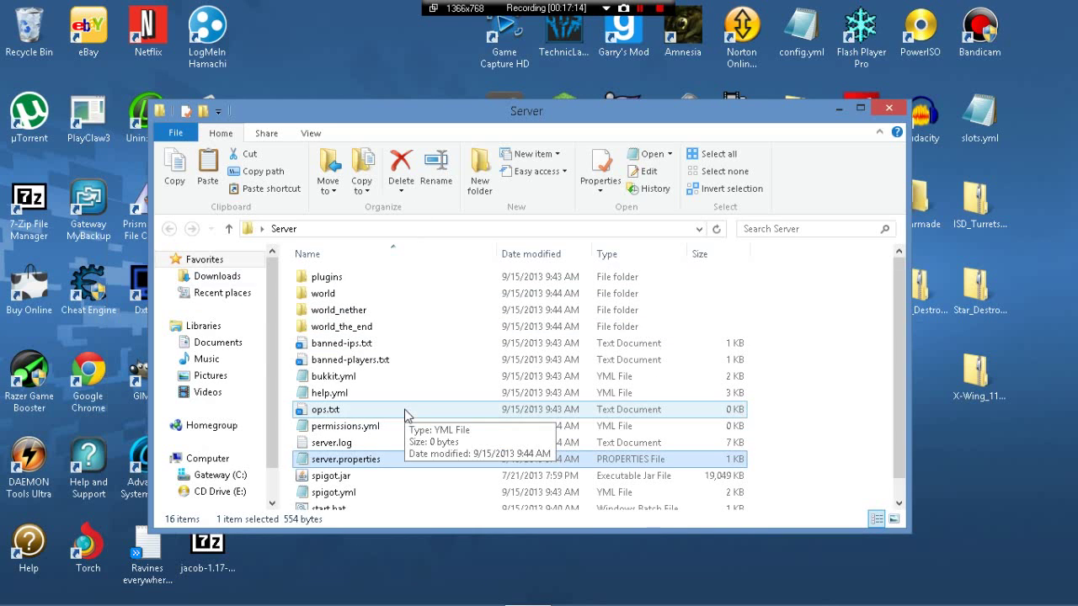
pyautogui.doubleClick(344, 278)
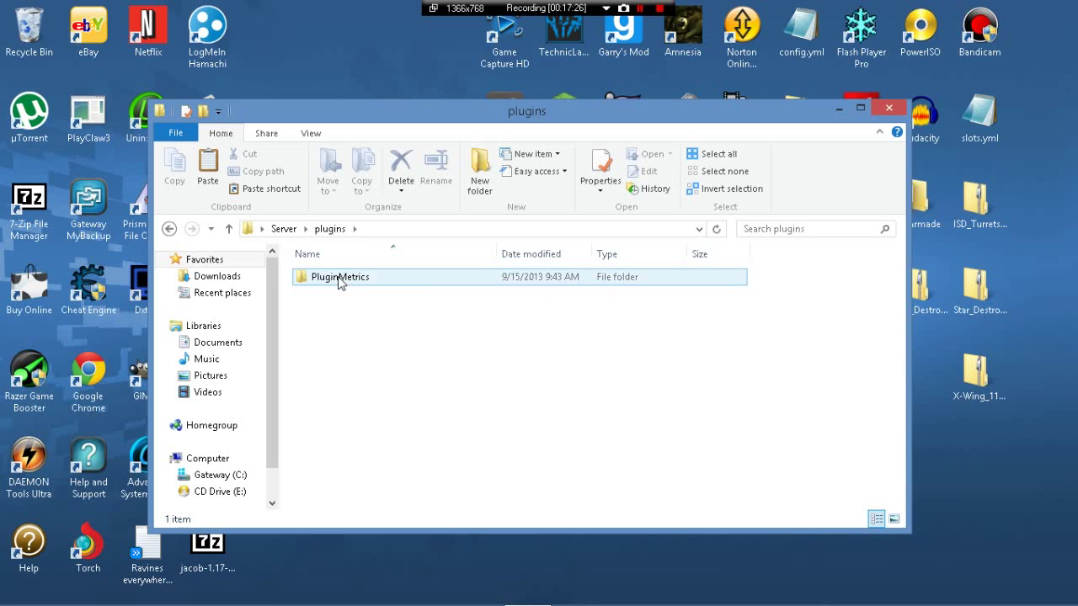
pyautogui.click(888, 108)
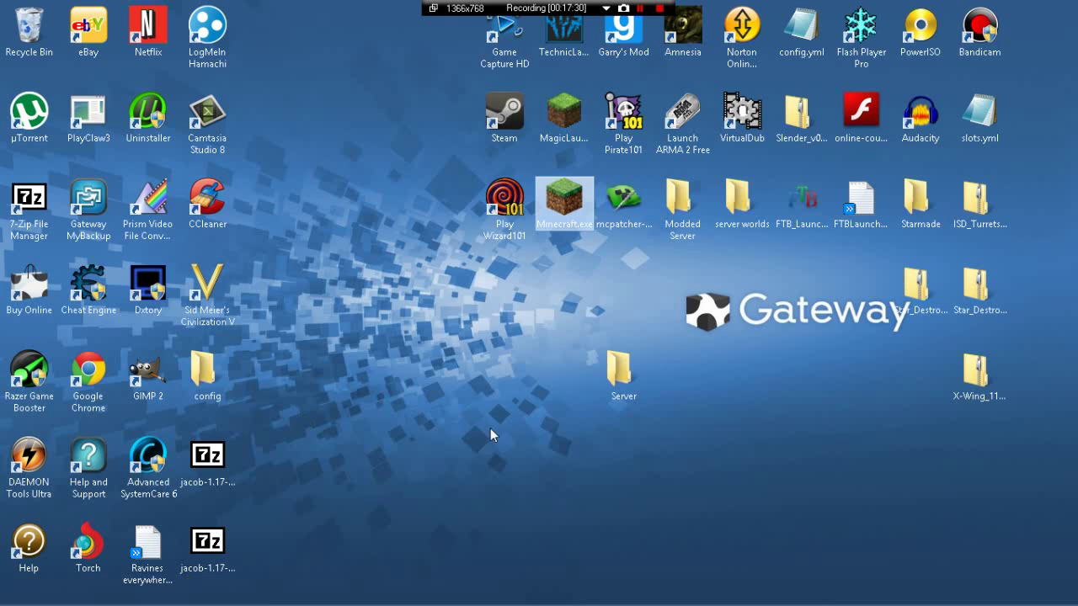
pyautogui.rightClick(623, 383)
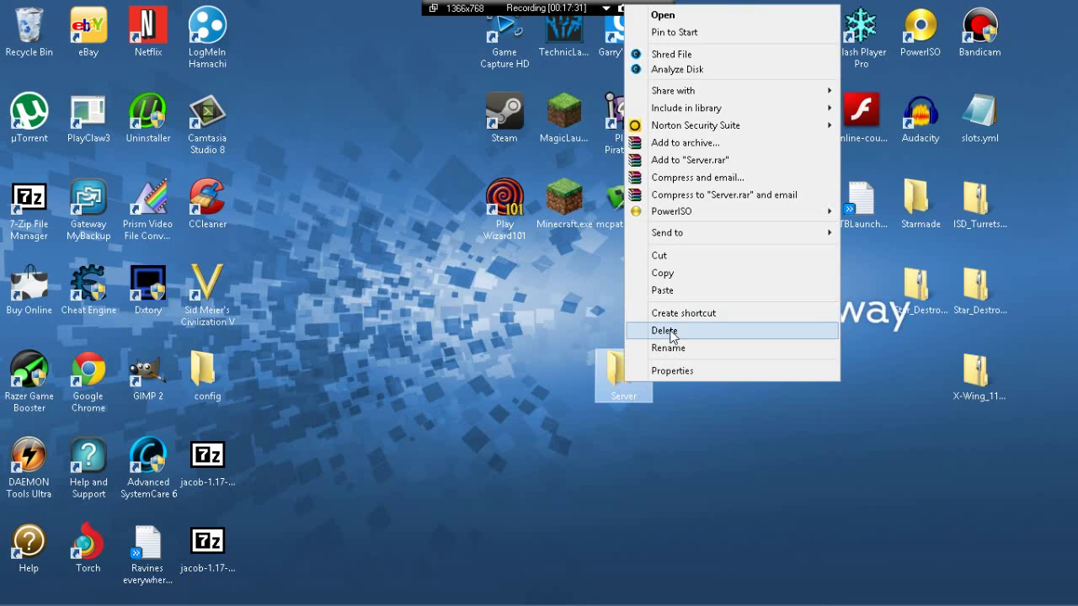
pyautogui.click(664, 331)
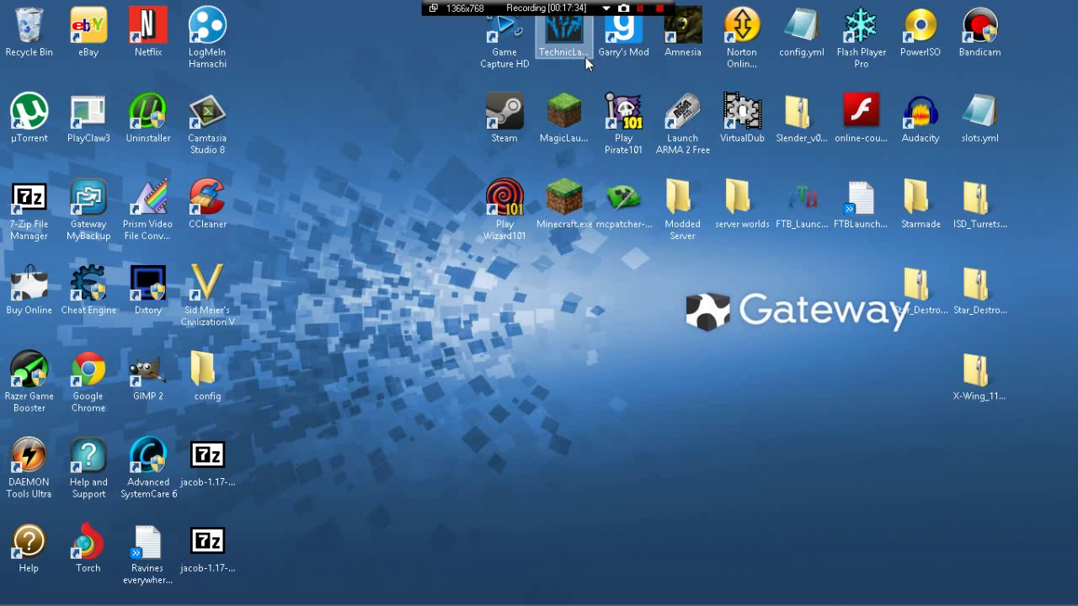